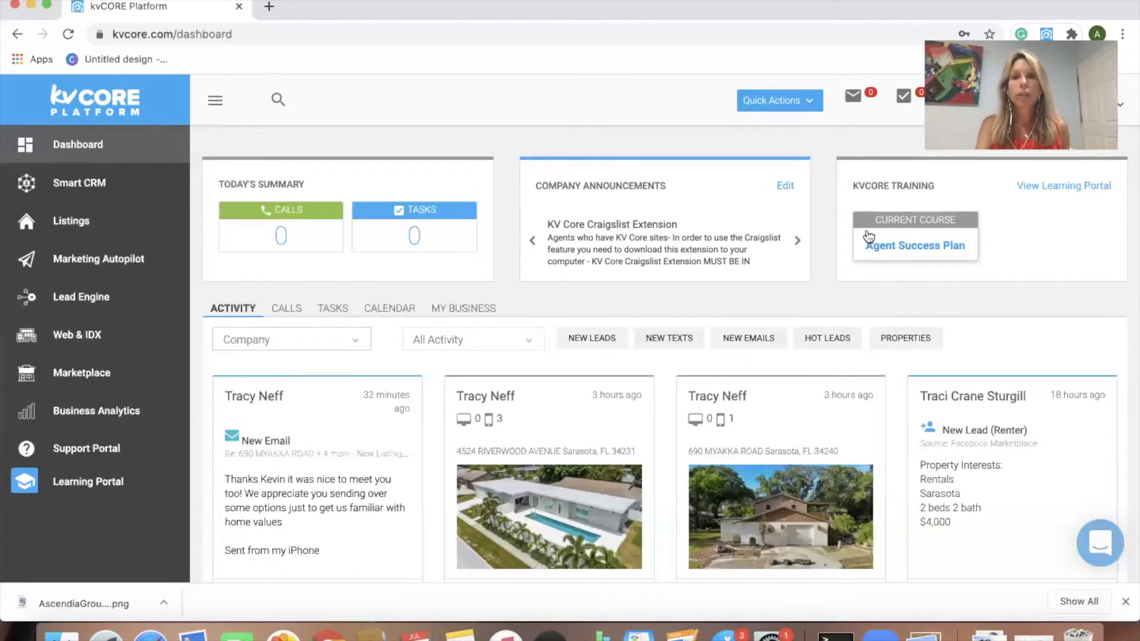
Step: Open the Agent Success Plan course from the KVCORE TRAINING panel in a new tab
click(890, 244)
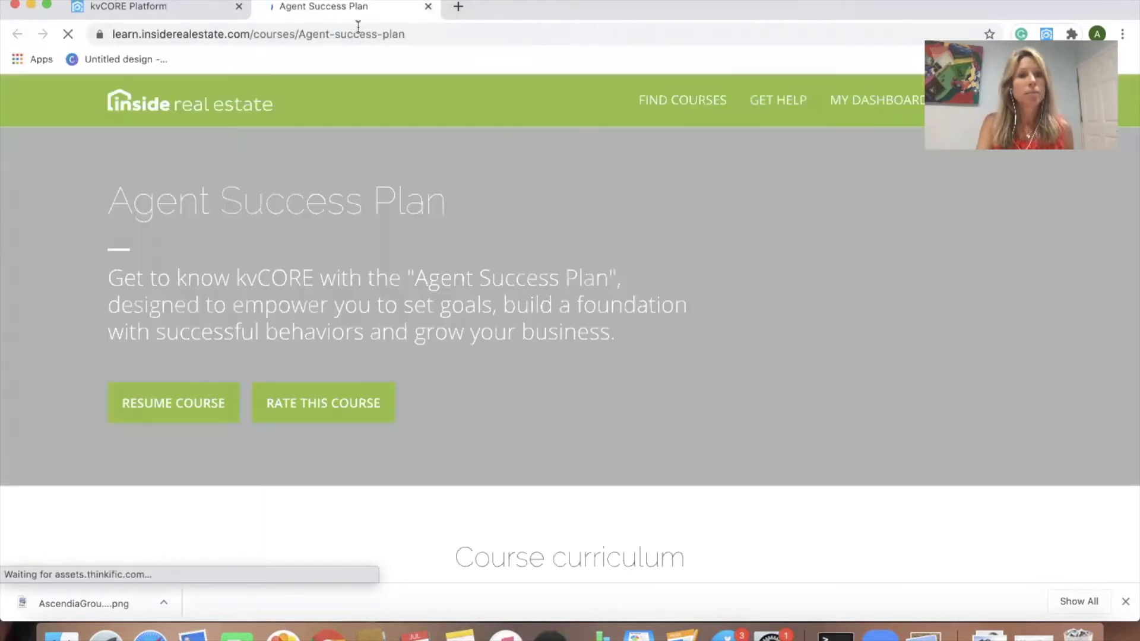
scroll(480, 283, down, 10)
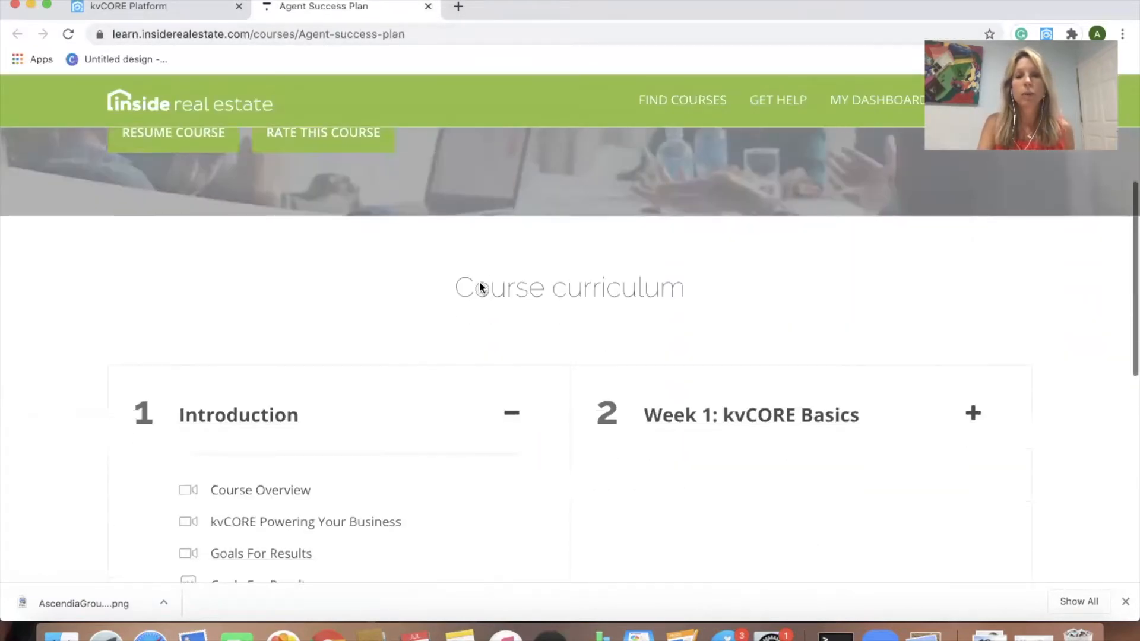
scroll(479, 288, down, 1)
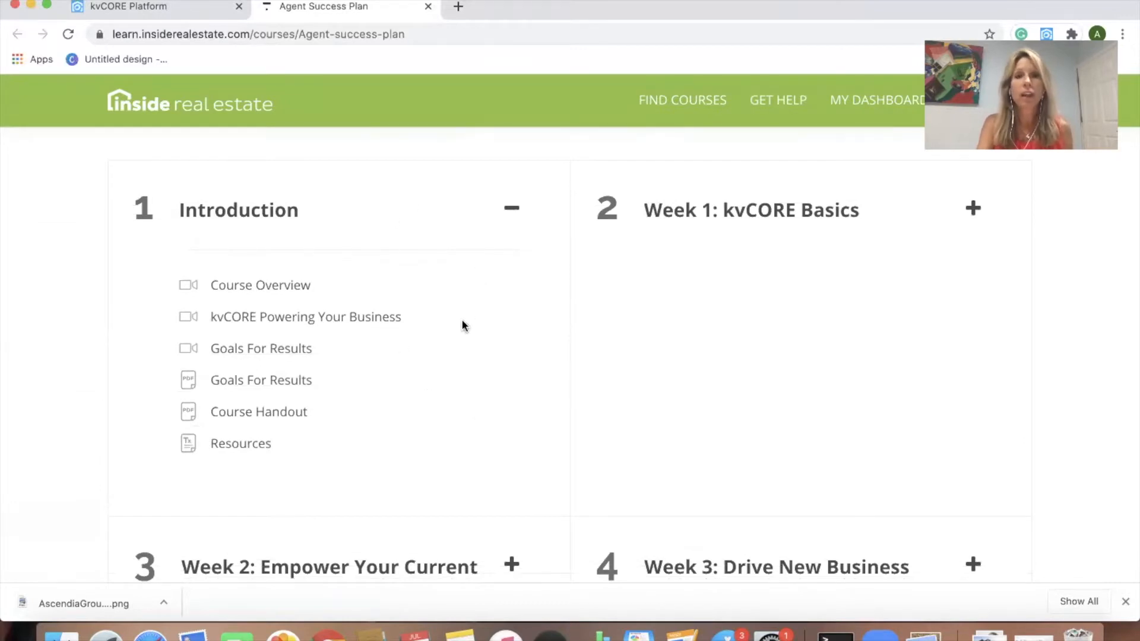
scroll(463, 363, up, 4)
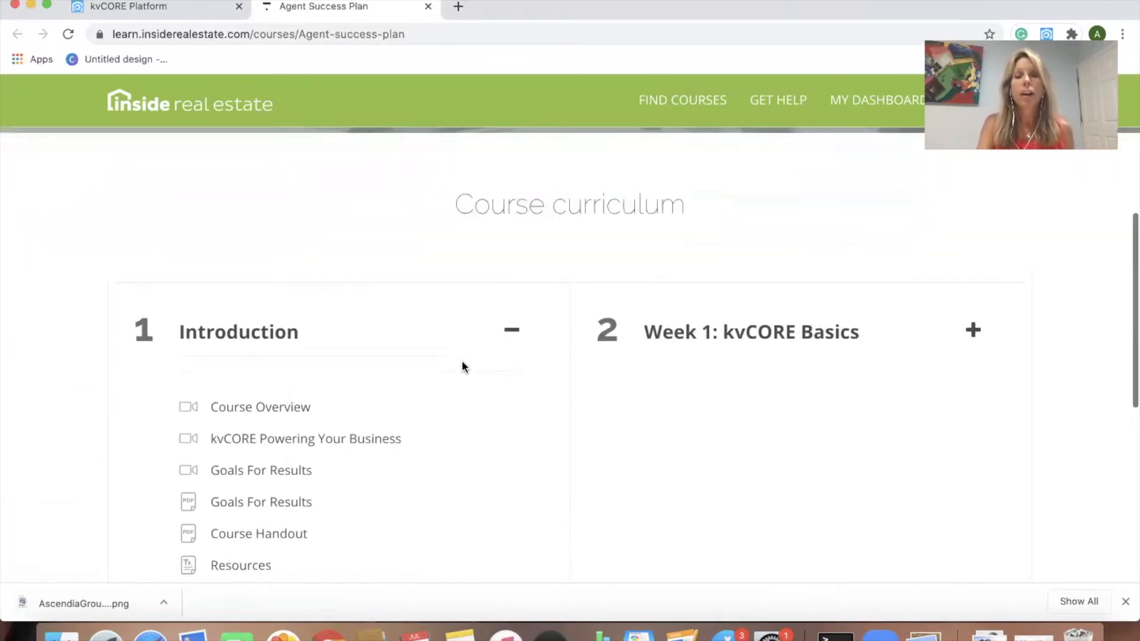
scroll(462, 363, up, 1)
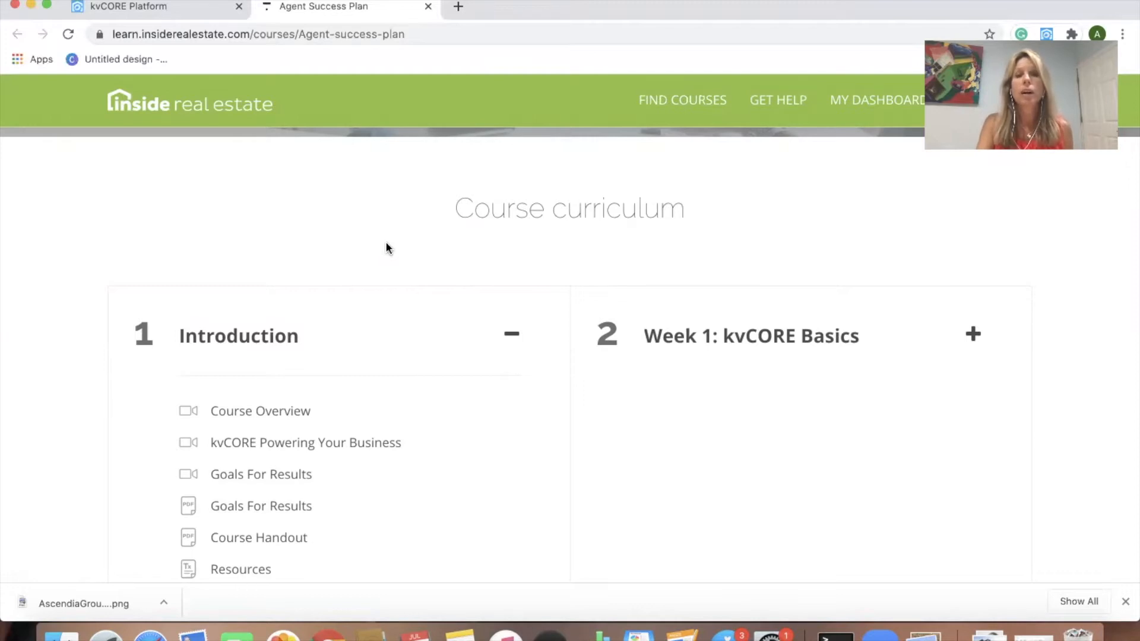
scroll(386, 248, up, 1)
scroll(386, 248, down, 5)
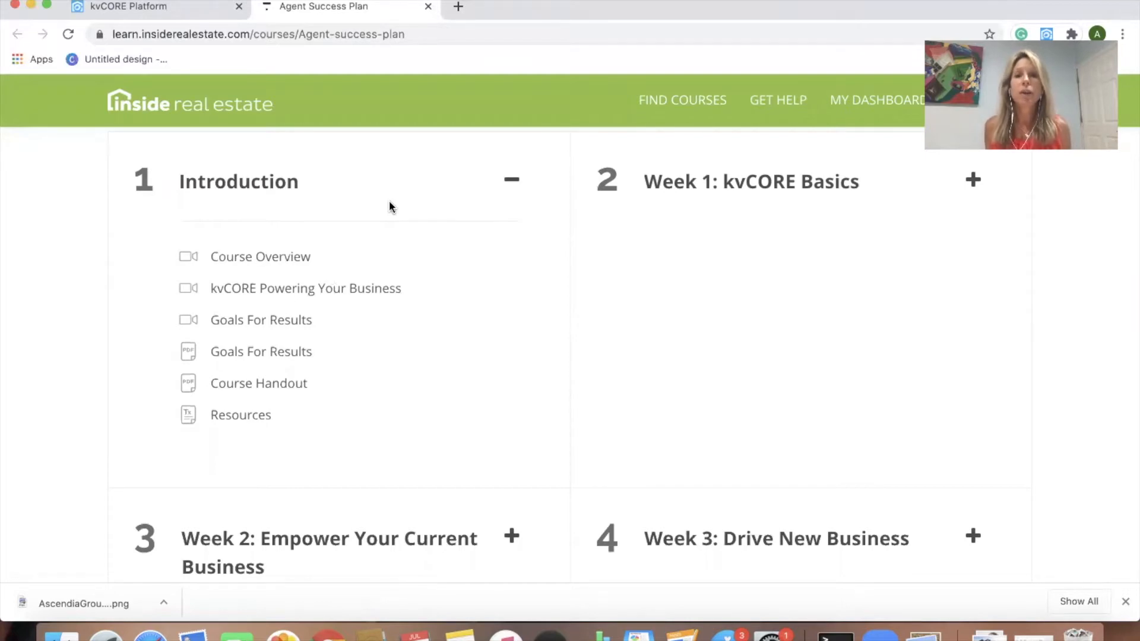
scroll(469, 419, down, 5)
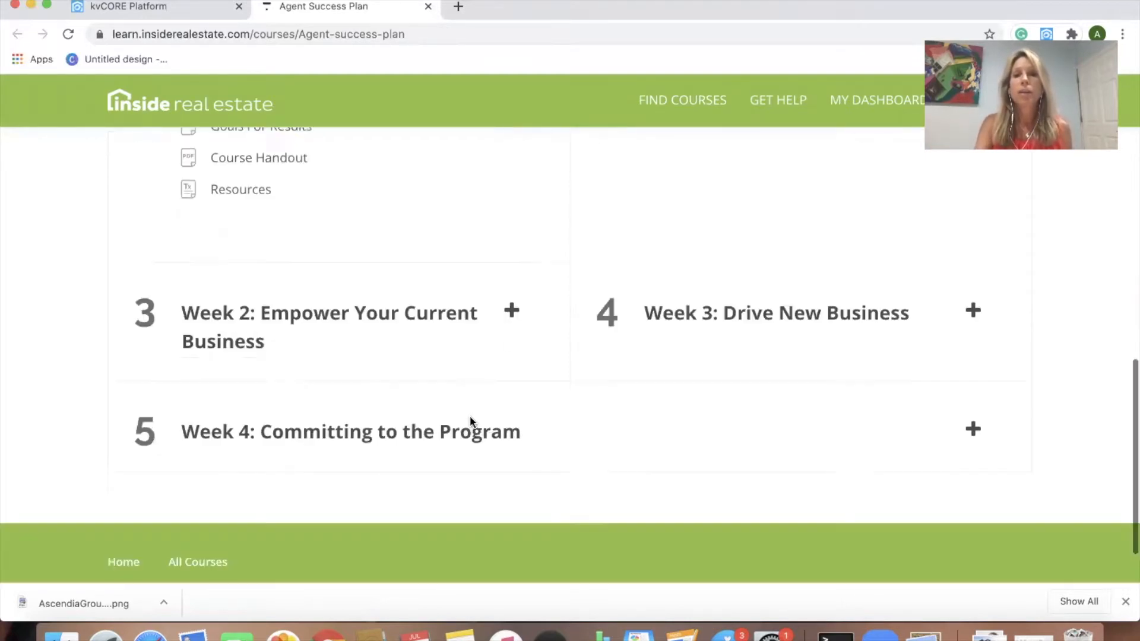
scroll(469, 422, up, 5)
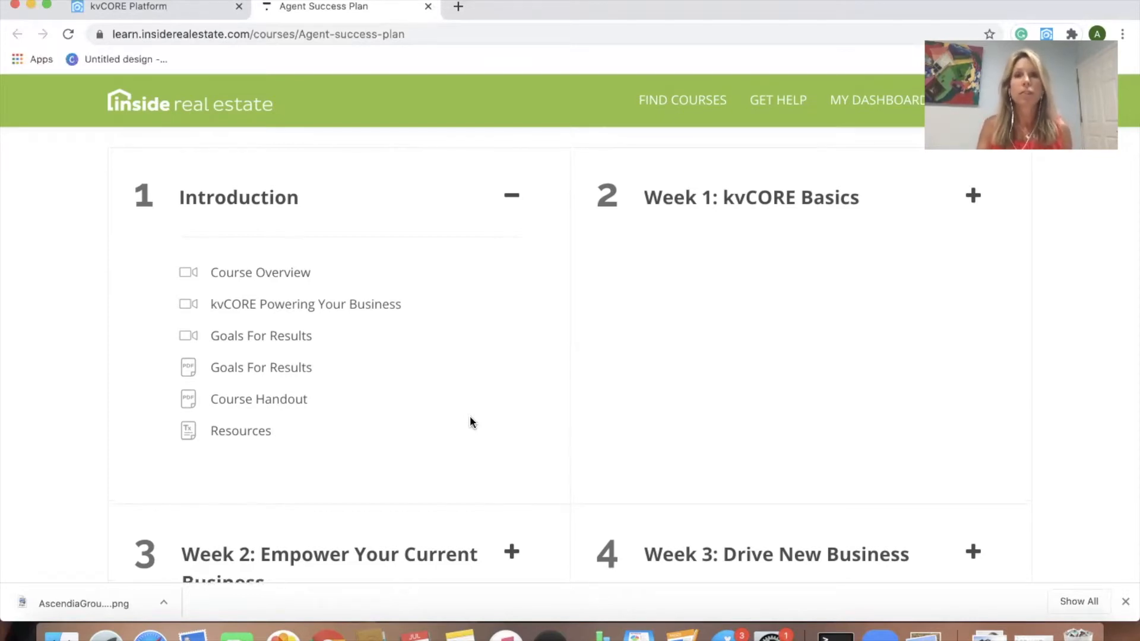
Step: Close the Agent Success Plan course tab to get back to the kvCORE dashboard
click(427, 6)
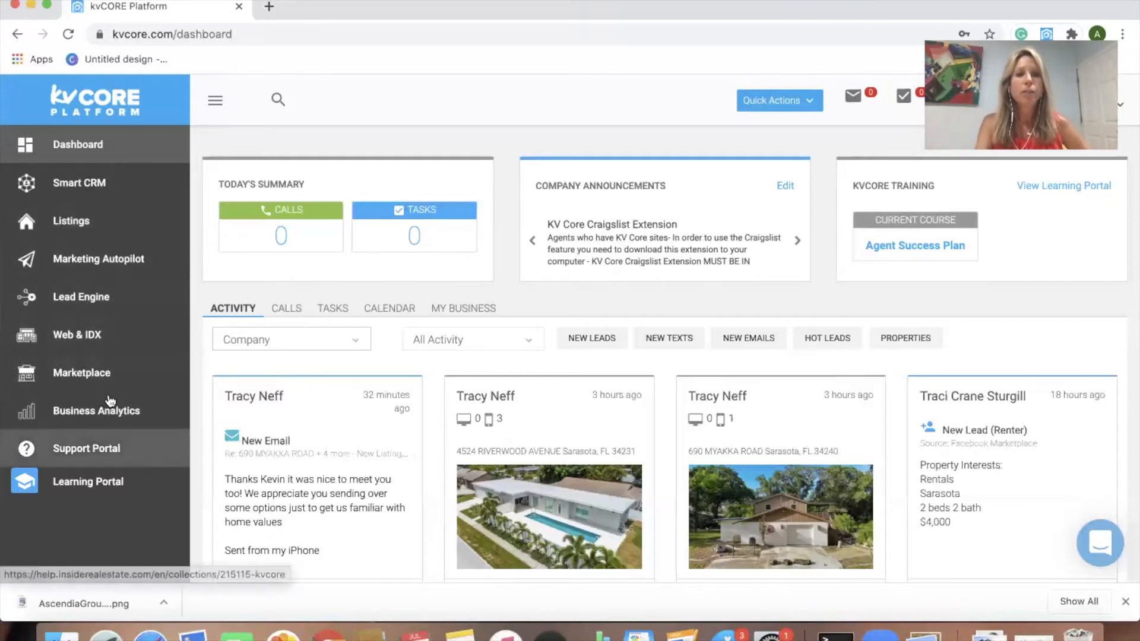
Step: Go to Web & IDX and open the ascendiagroup.com website's EDIT SETTINGS page
click(94, 336)
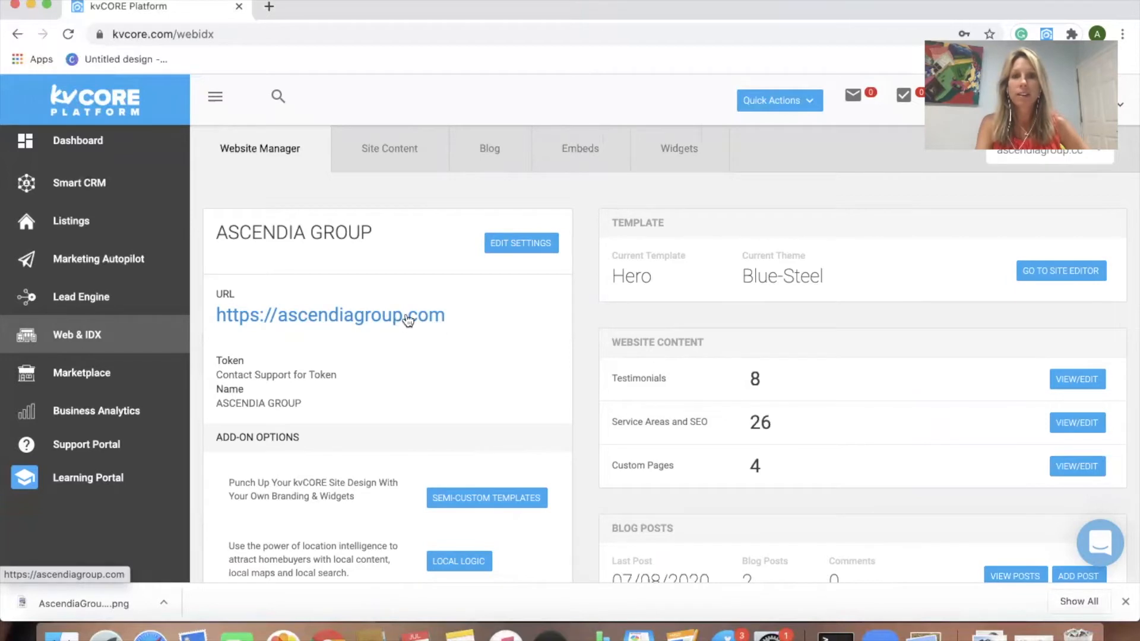
click(527, 245)
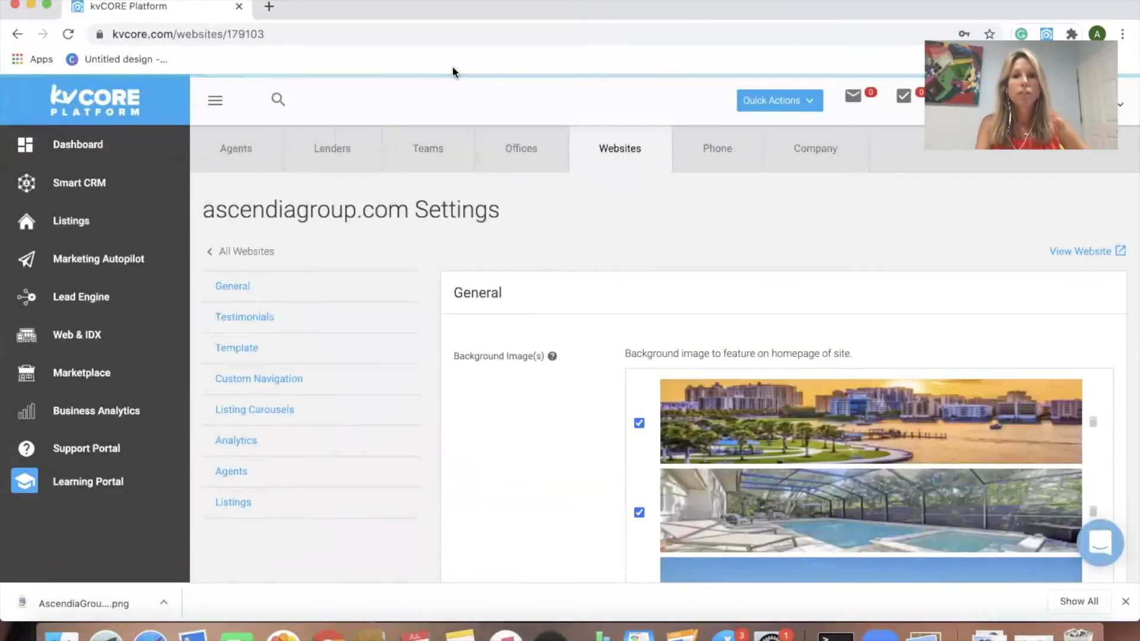
Step: Load ascendiagroup.com in a new tab, scroll its homepage, then return to kvCORE settings
click(268, 6)
text(as)
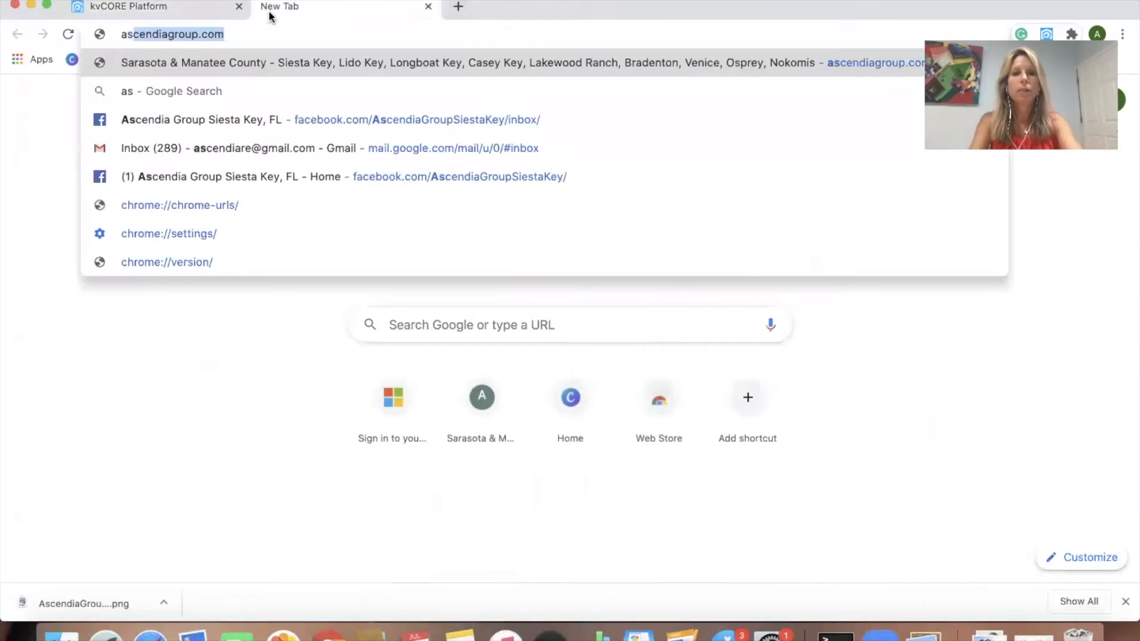
text(c)
key(Return)
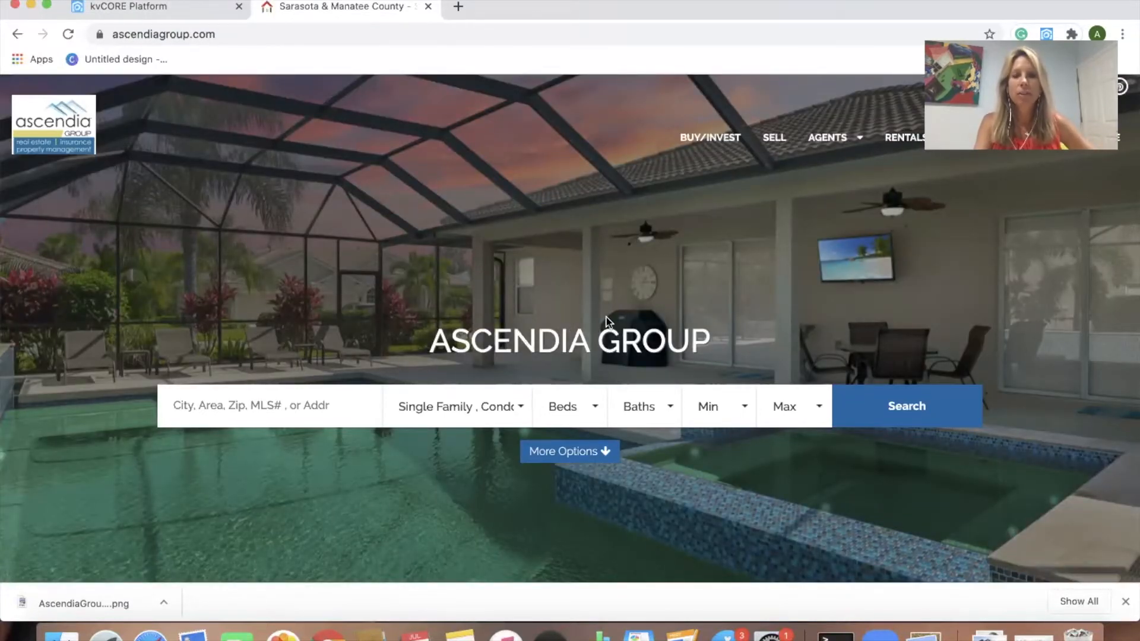
scroll(600, 340, down, 5)
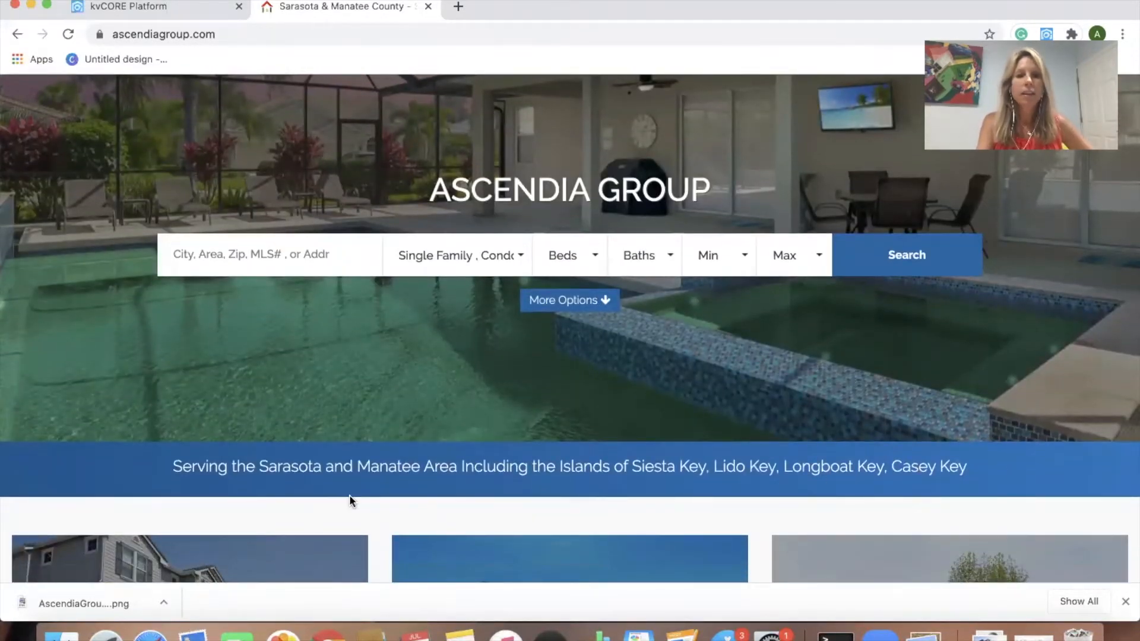
scroll(325, 489, down, 2)
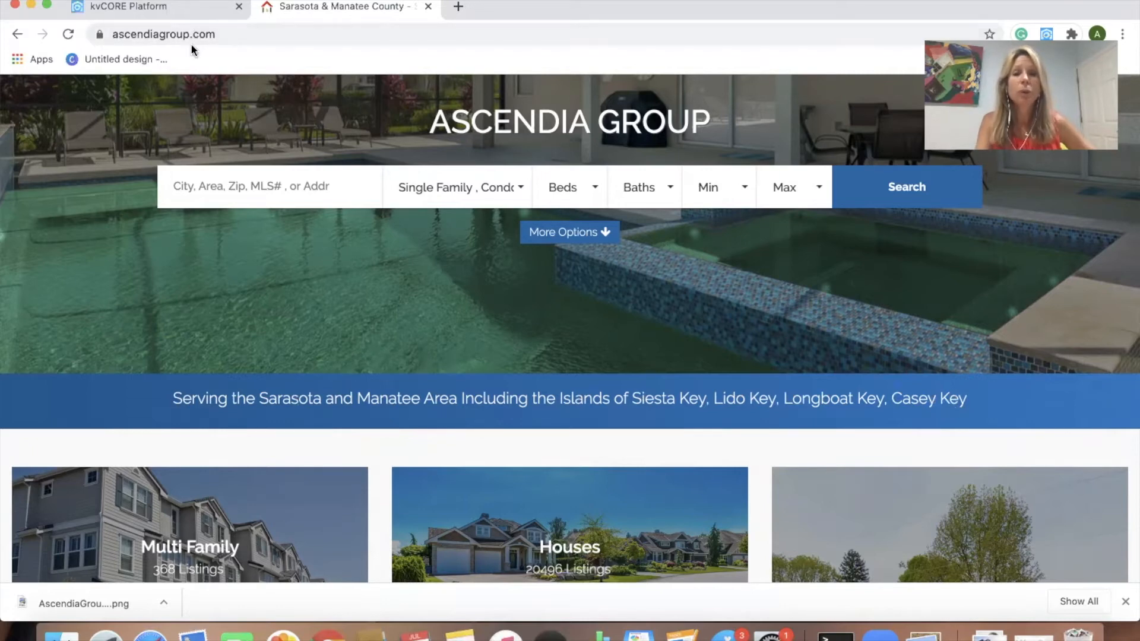
click(174, 13)
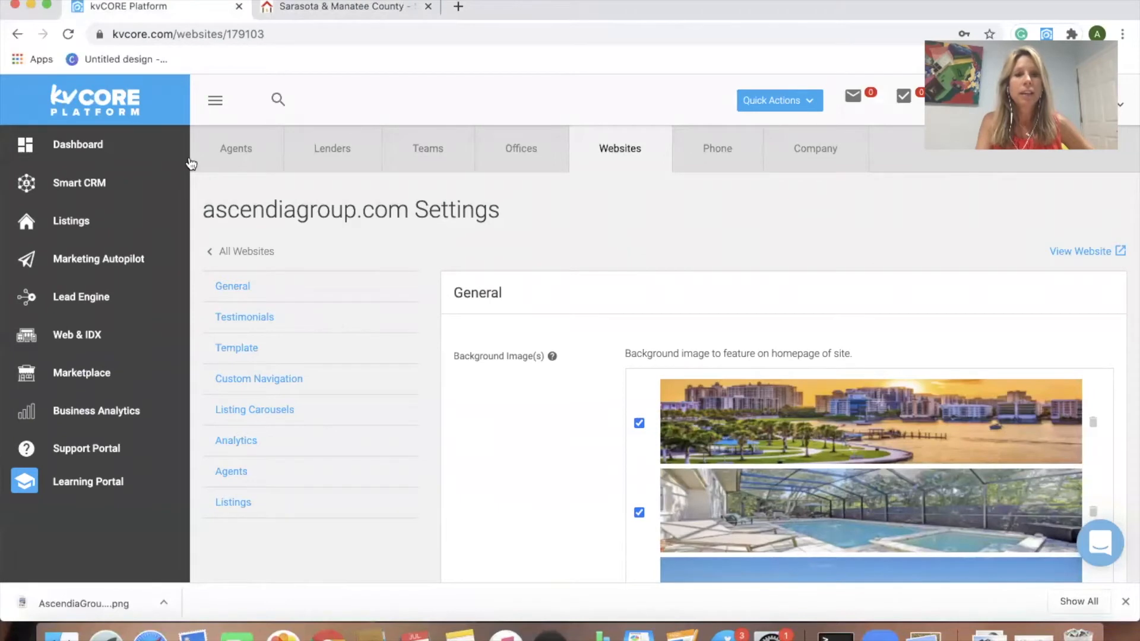
click(88, 333)
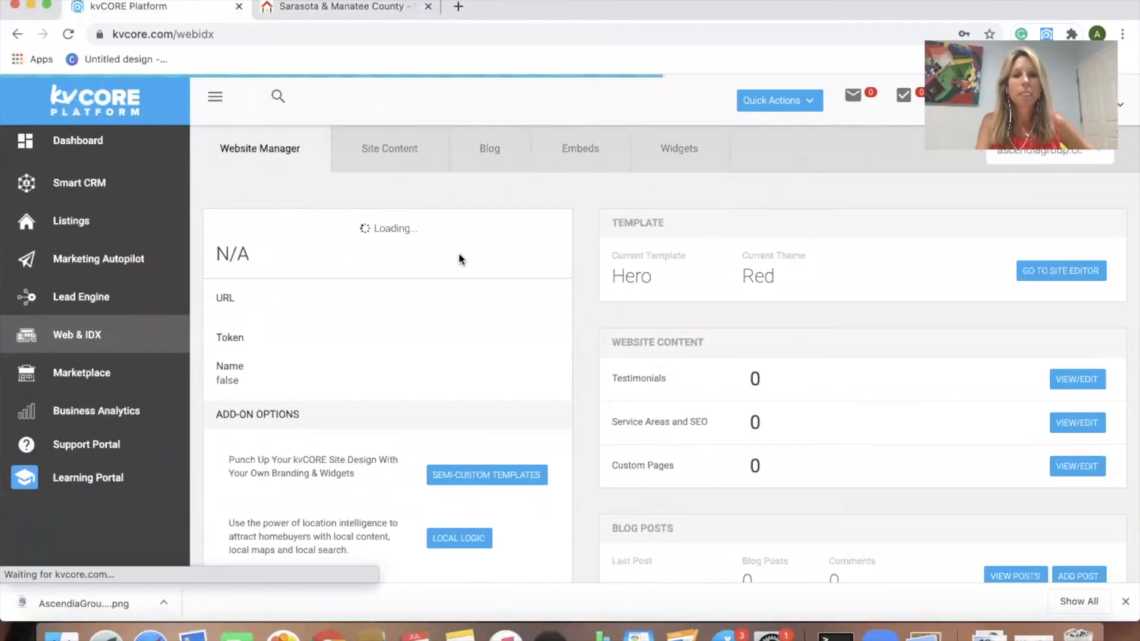
click(539, 244)
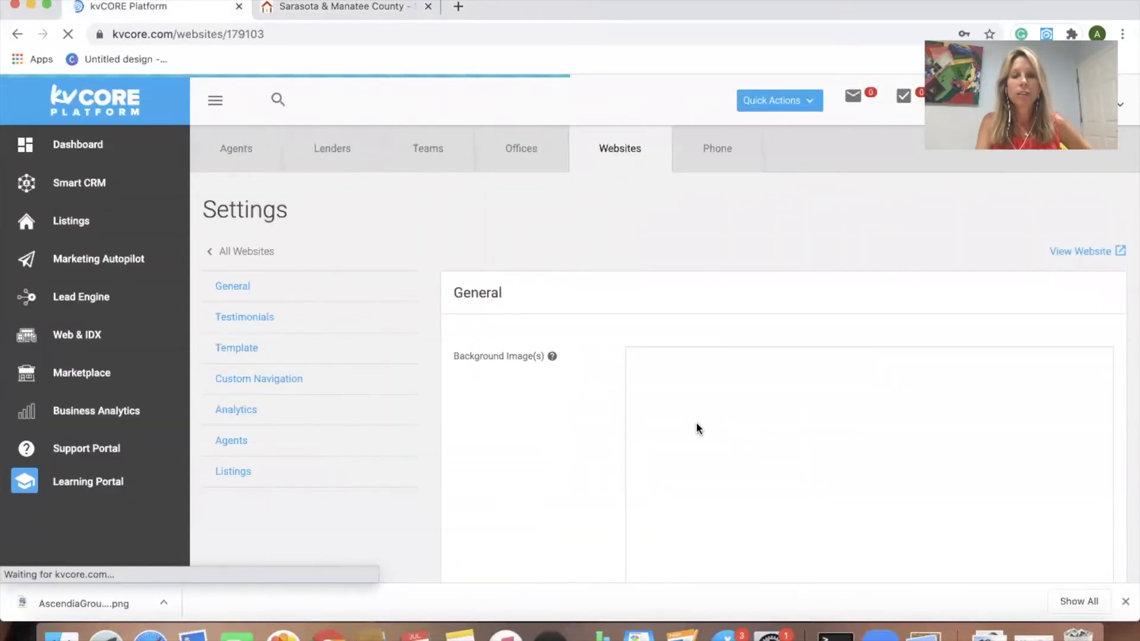
scroll(695, 422, down, 3)
scroll(536, 482, down, 10)
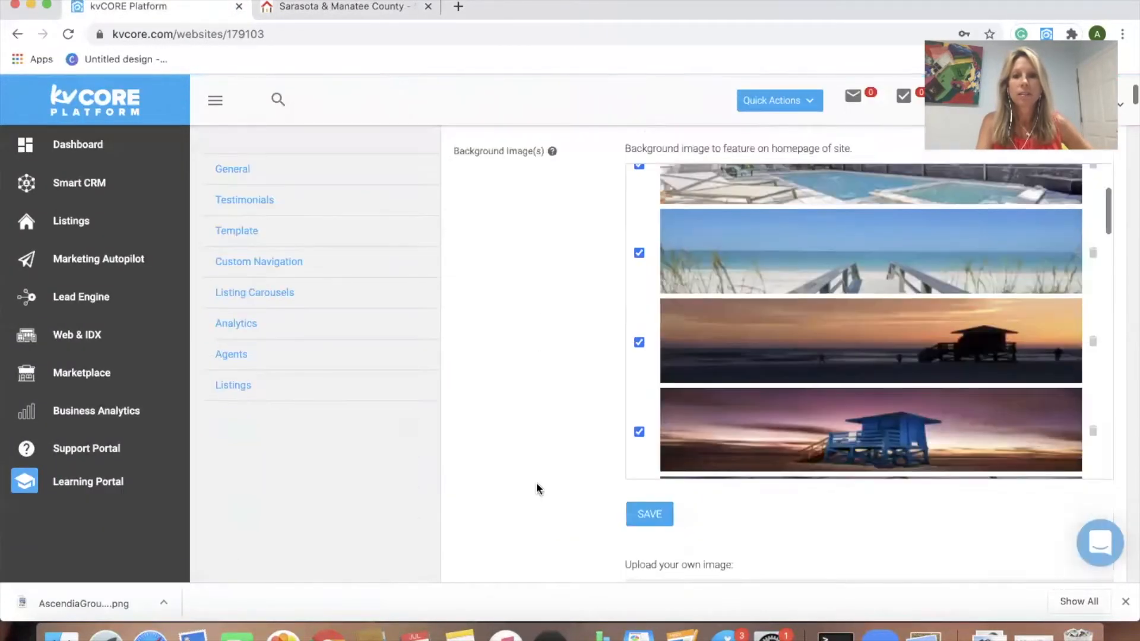
scroll(536, 484, down, 7)
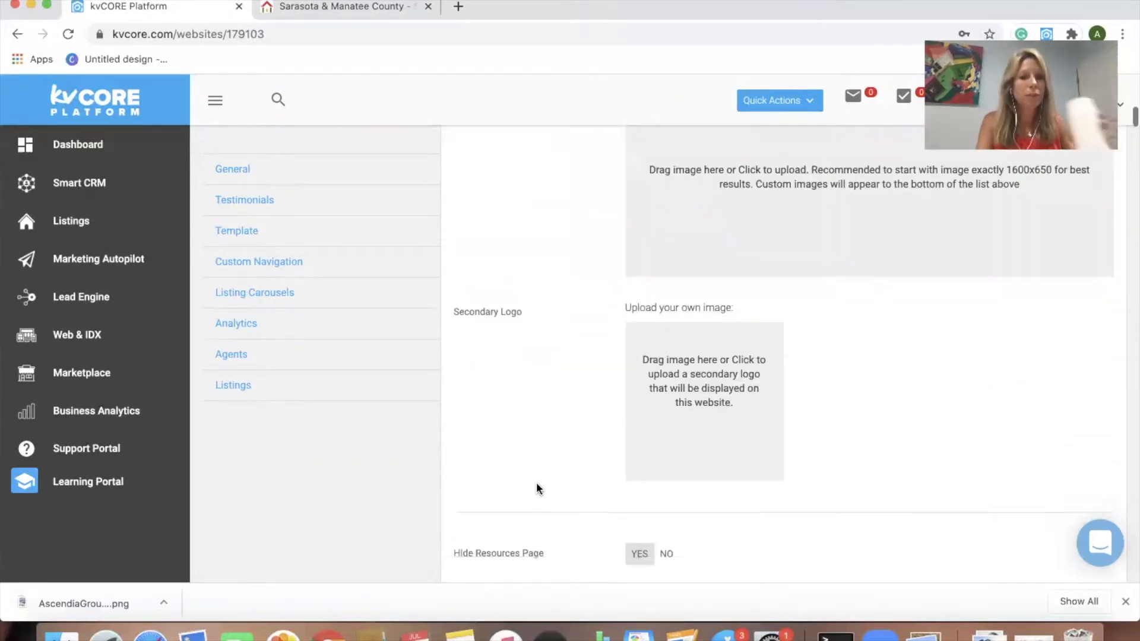
scroll(537, 487, down, 10)
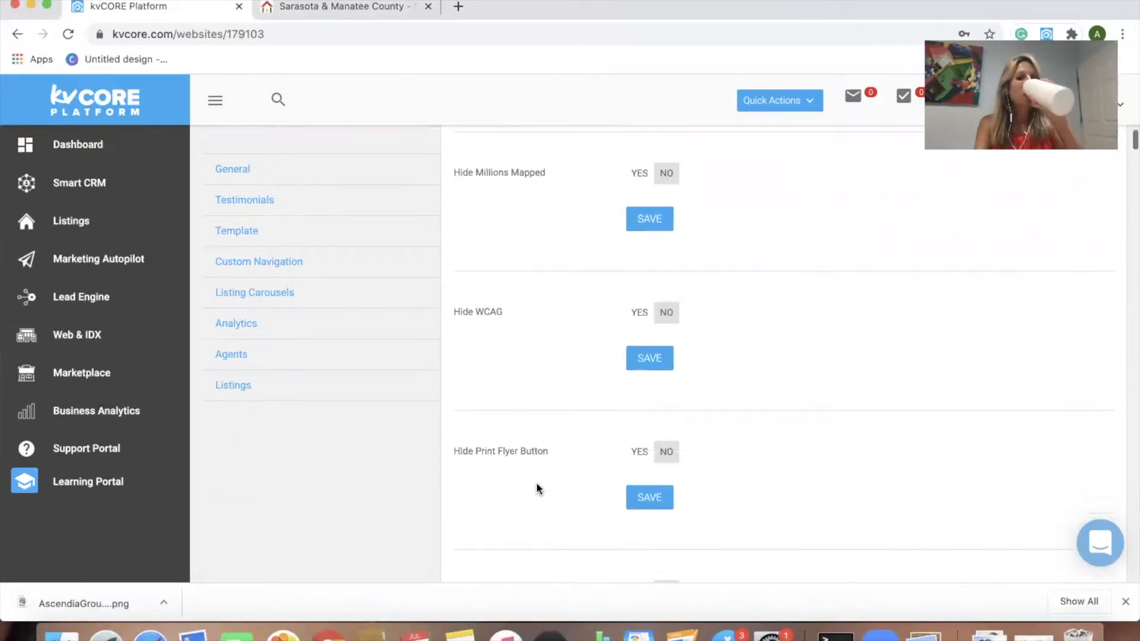
scroll(537, 486, down, 7)
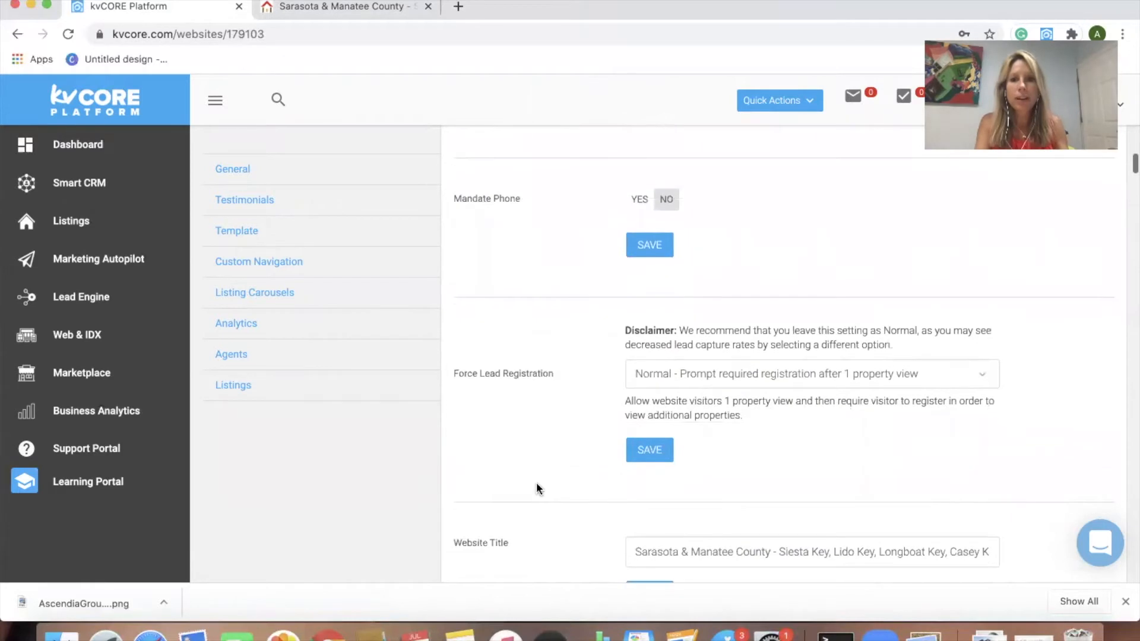
scroll(537, 487, down, 5)
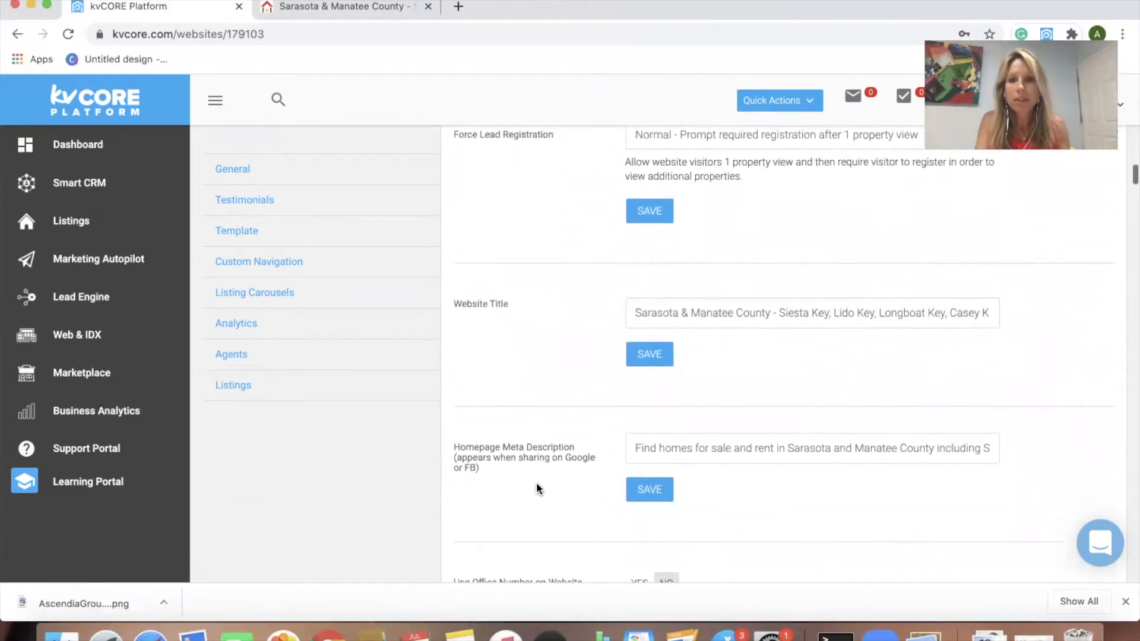
scroll(537, 488, down, 6)
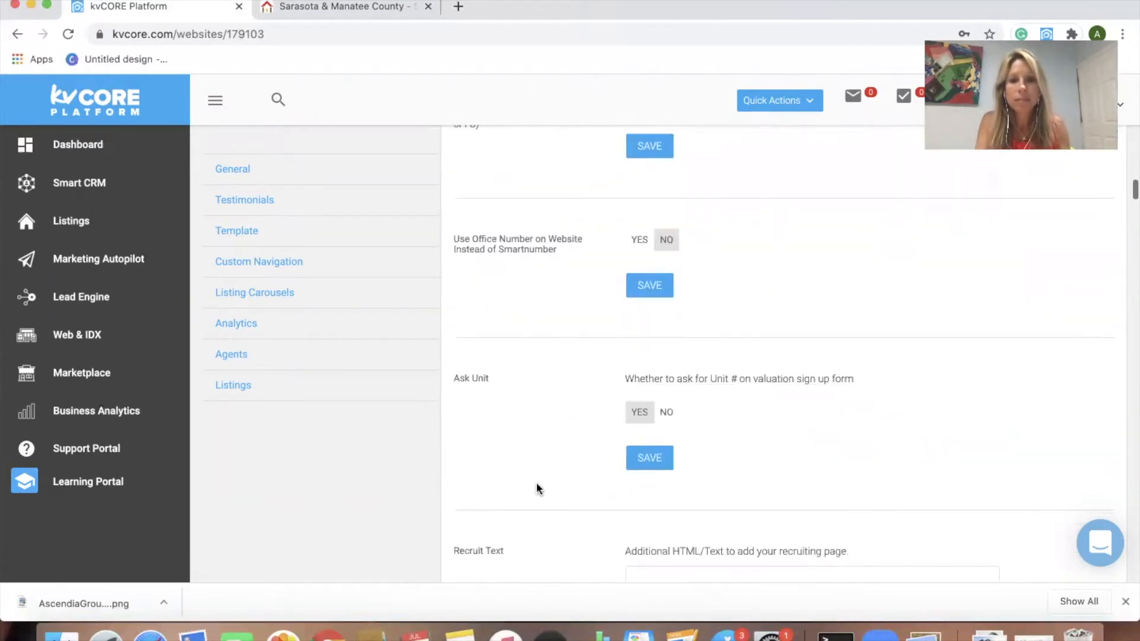
scroll(537, 488, down, 9)
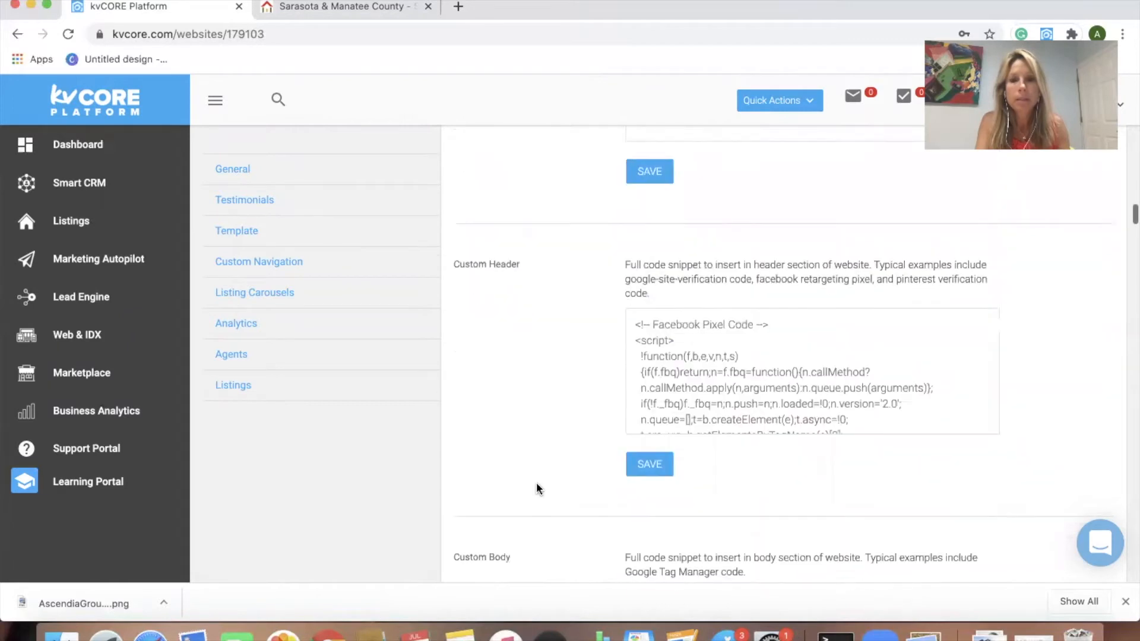
scroll(536, 488, down, 9)
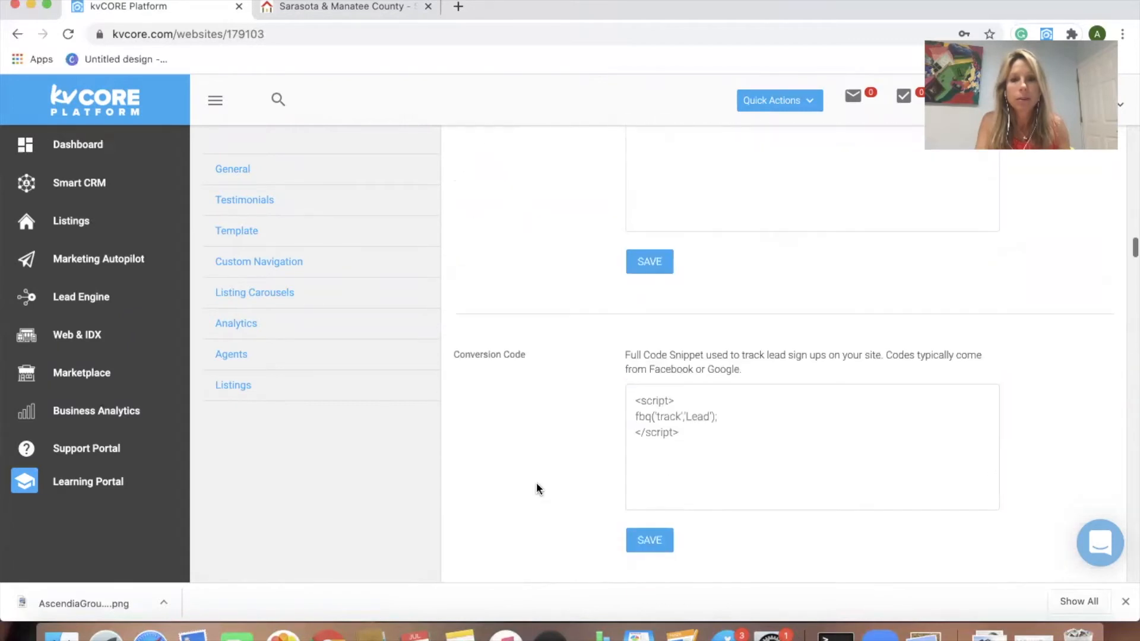
scroll(536, 488, down, 8)
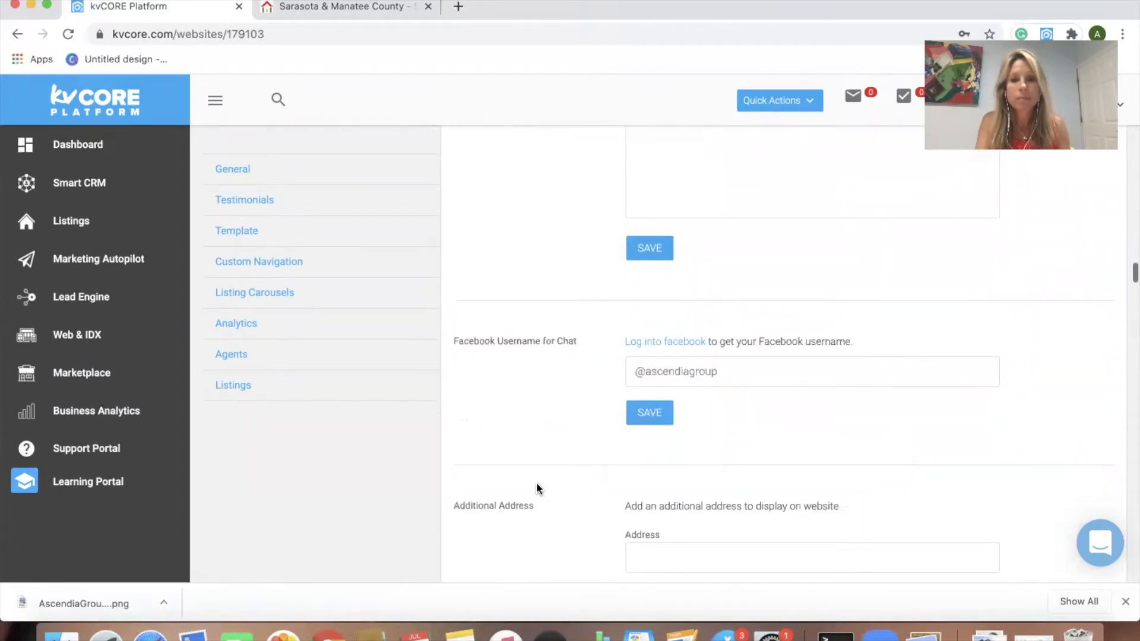
scroll(536, 487, down, 7)
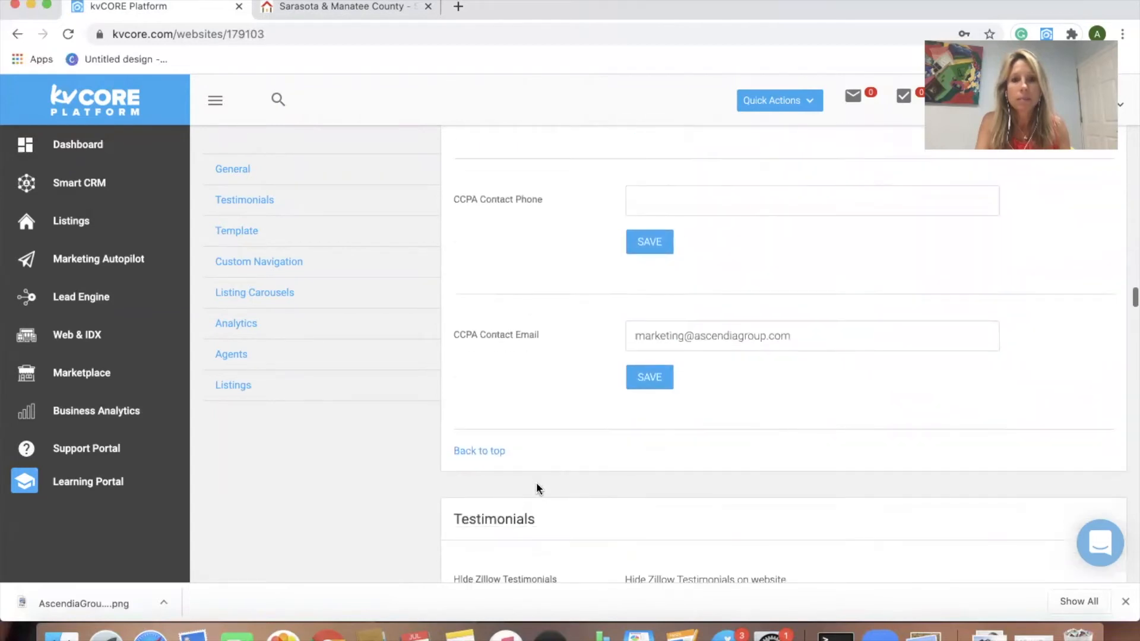
scroll(538, 488, down, 10)
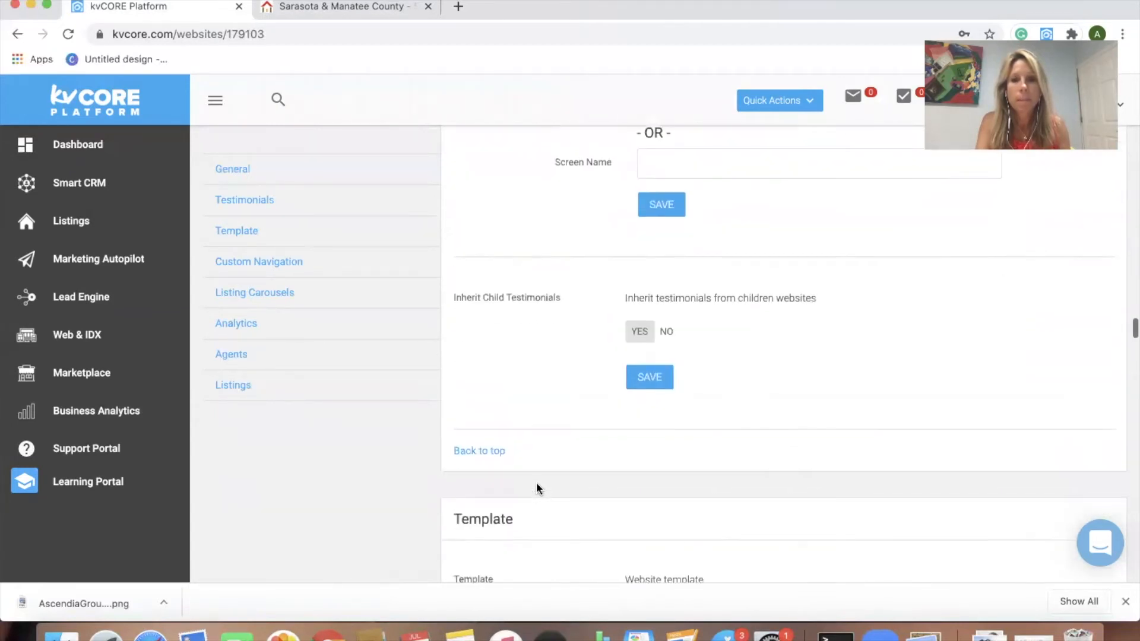
scroll(537, 487, down, 8)
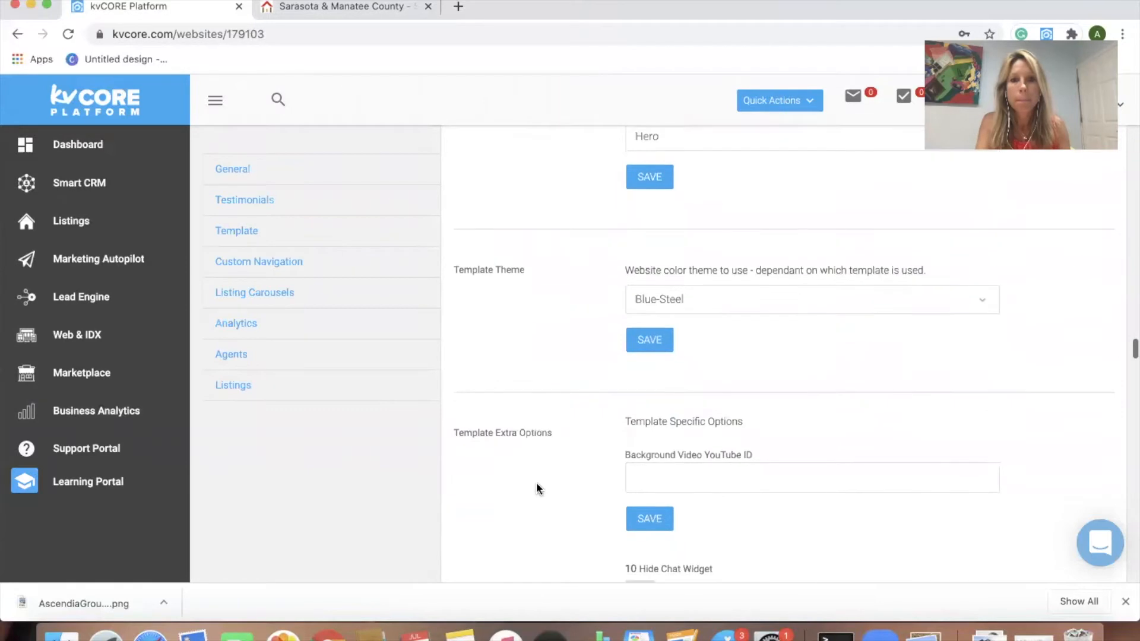
scroll(536, 487, down, 10)
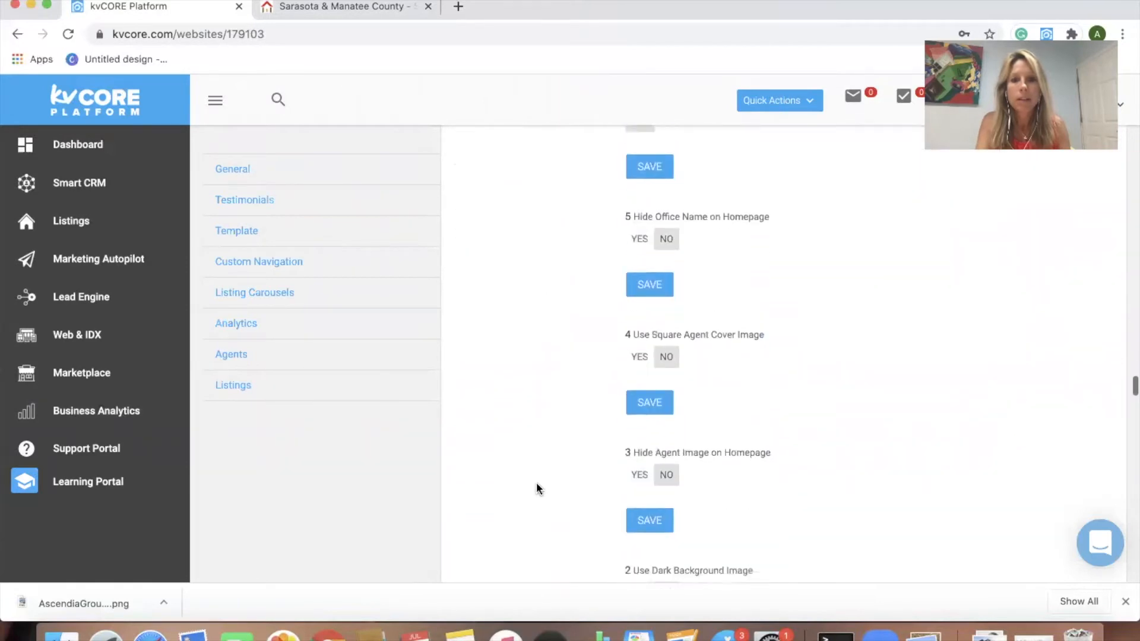
scroll(537, 488, down, 10)
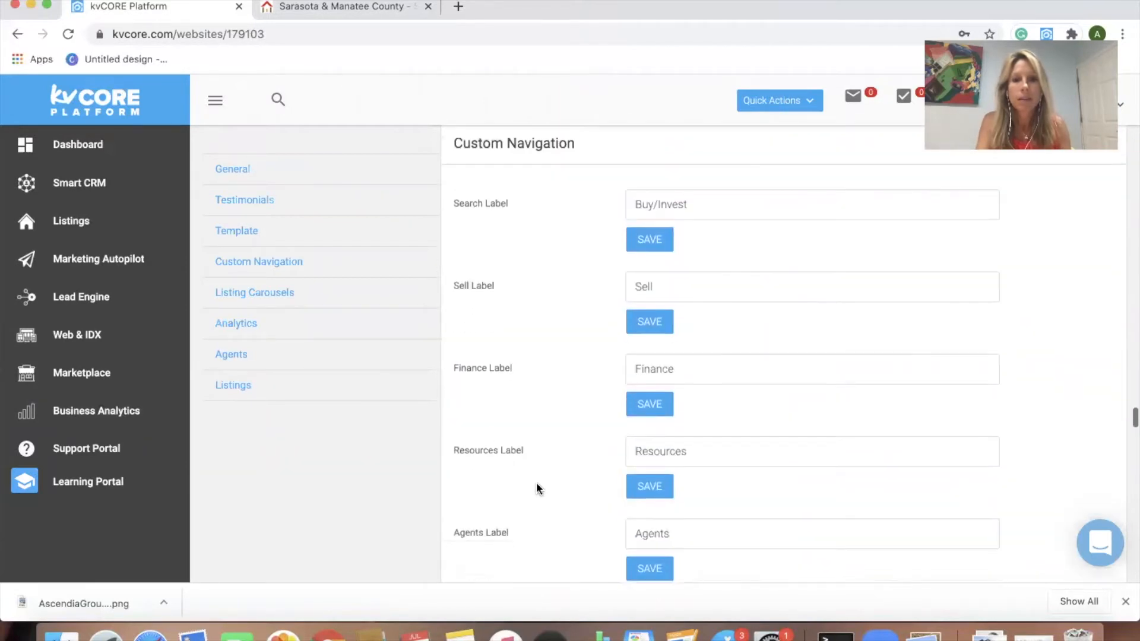
scroll(537, 488, down, 8)
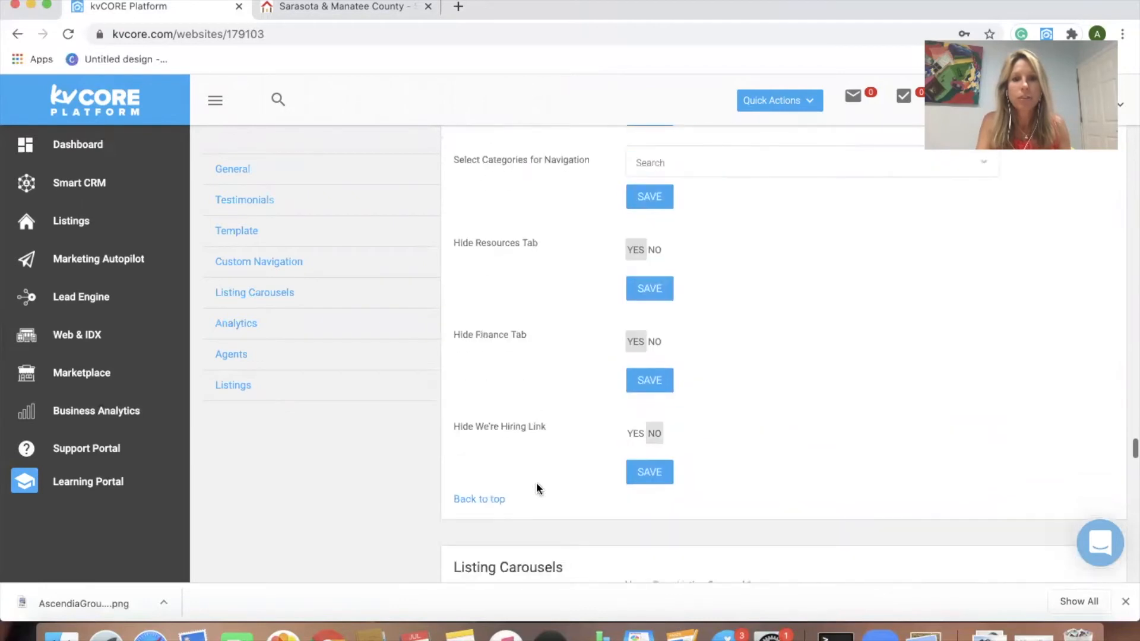
scroll(536, 488, down, 10)
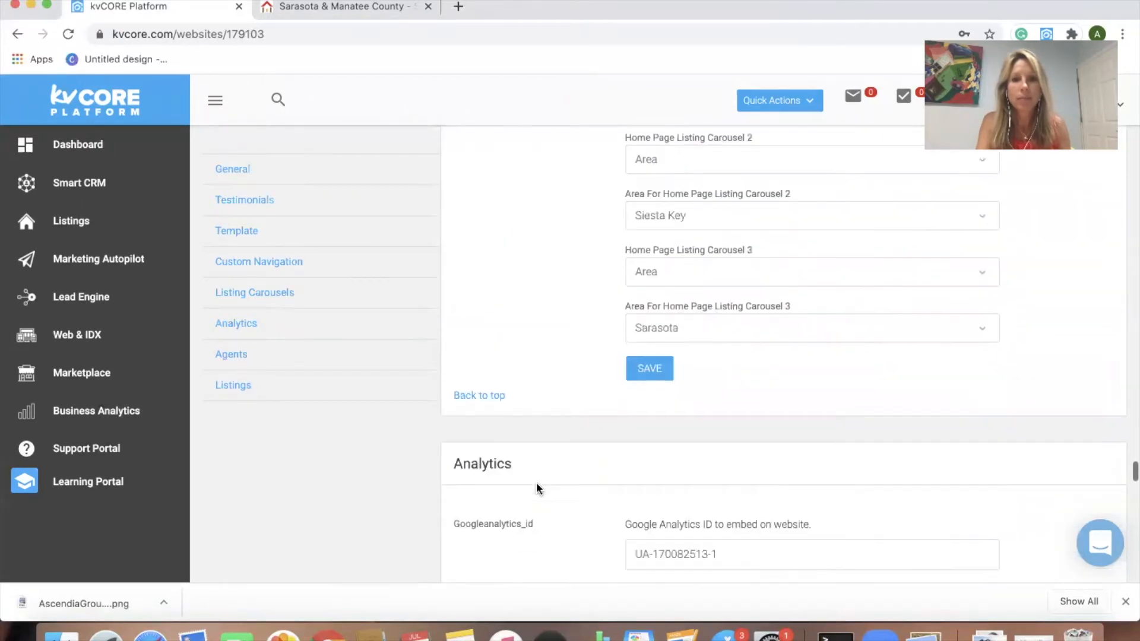
scroll(536, 488, down, 10)
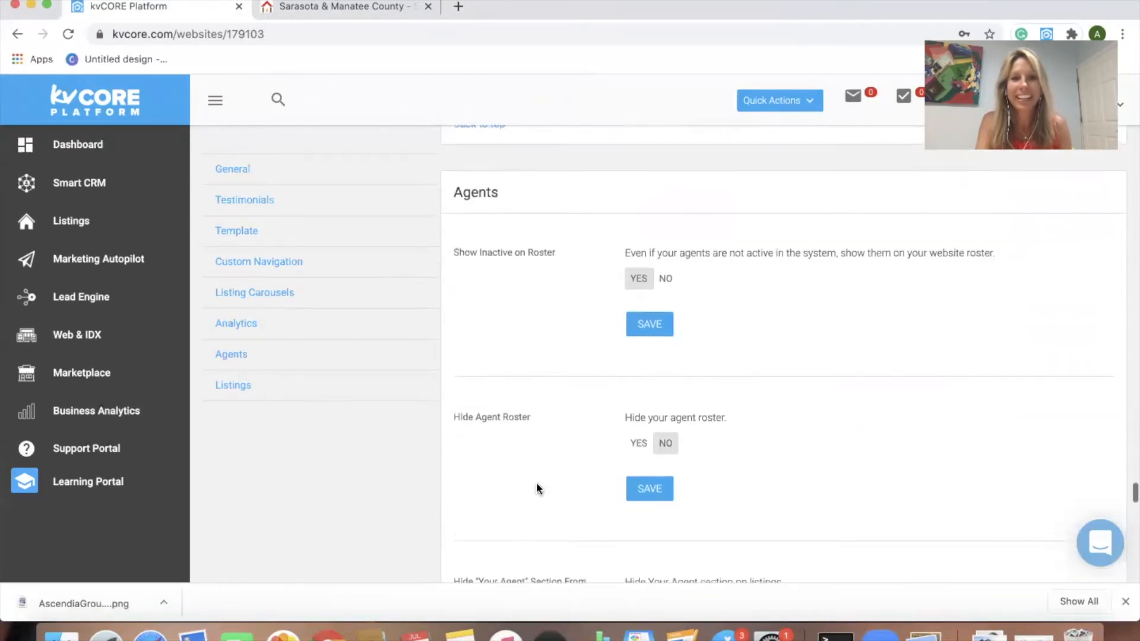
scroll(536, 488, down, 5)
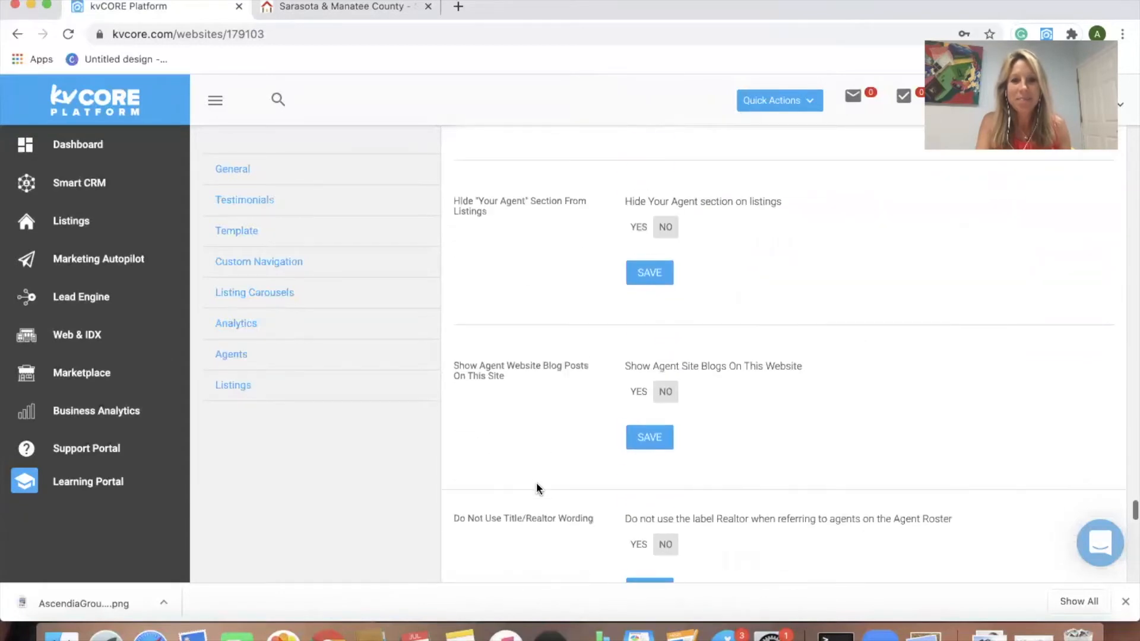
scroll(536, 488, down, 9)
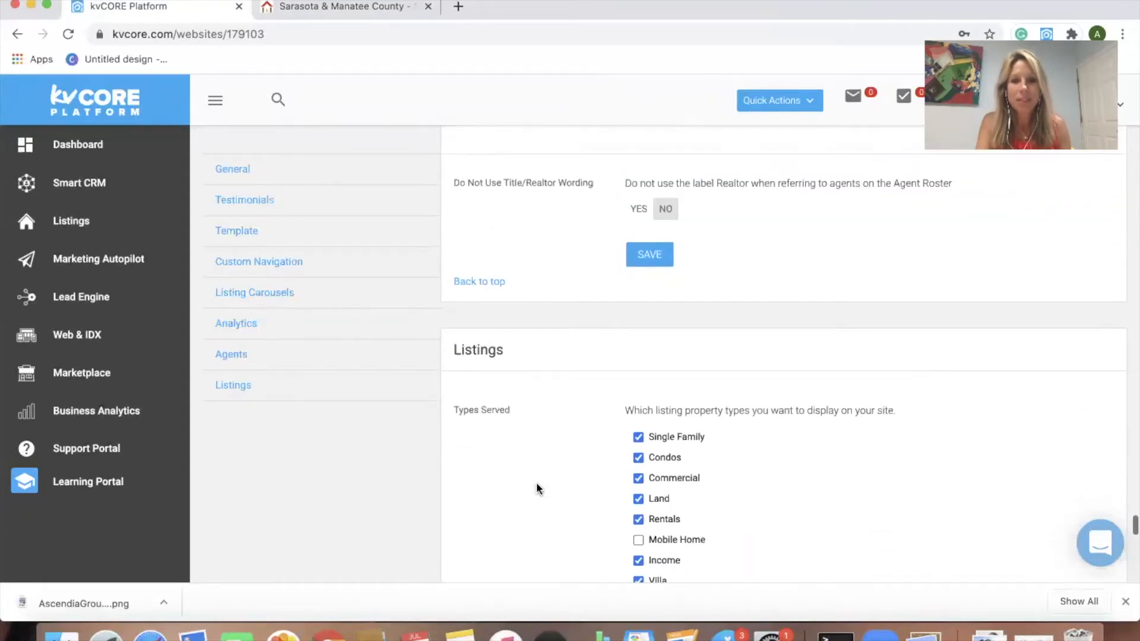
scroll(536, 487, down, 8)
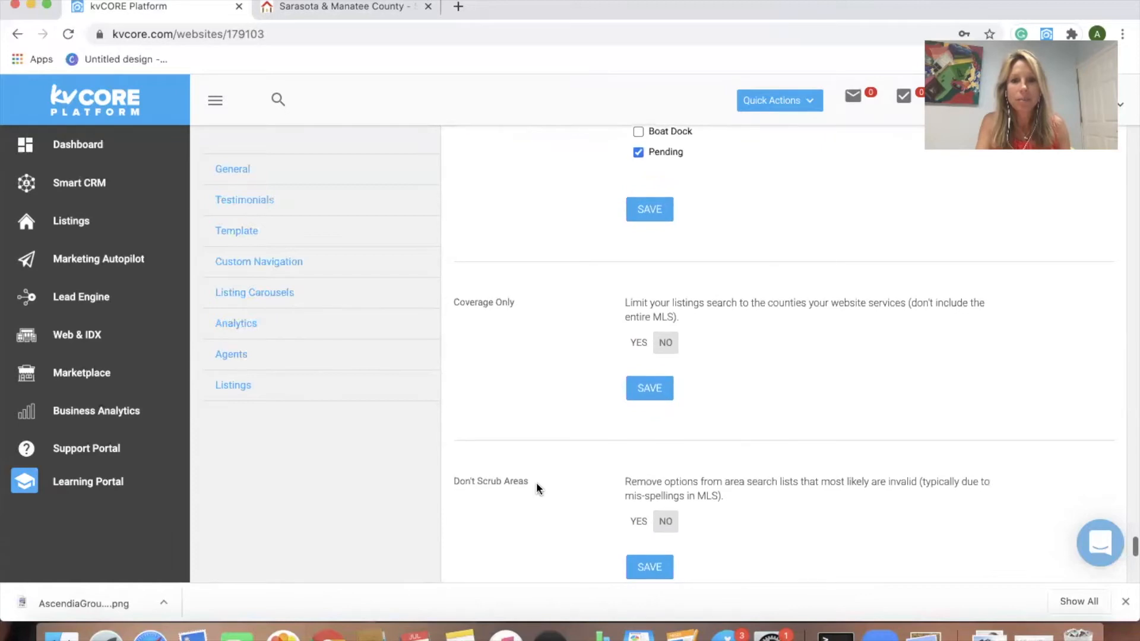
scroll(536, 488, down, 3)
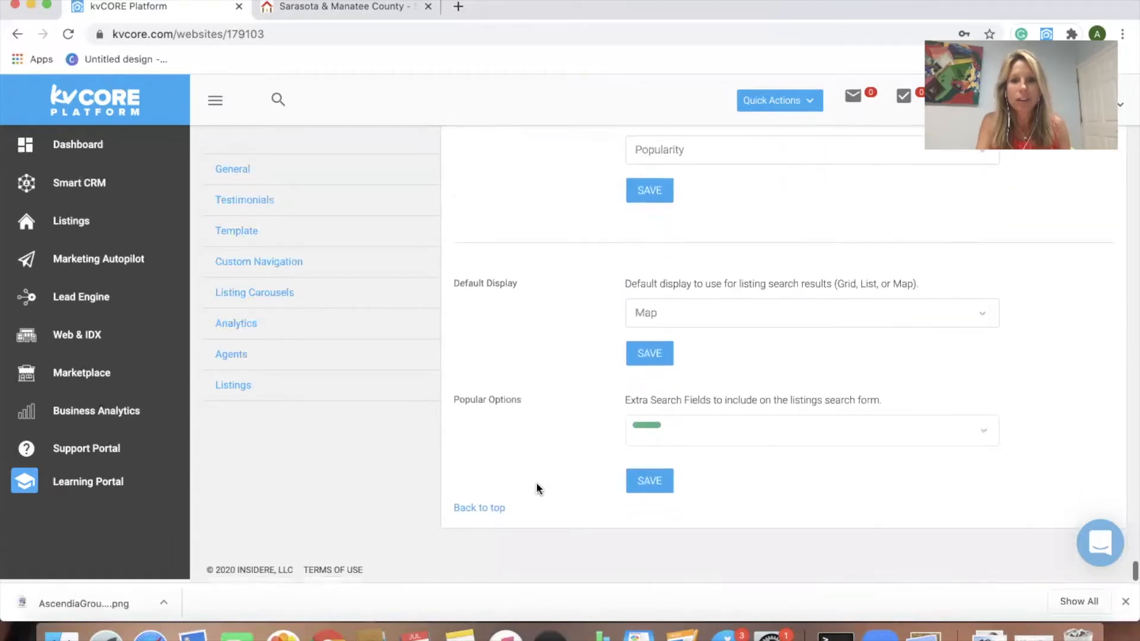
scroll(536, 488, up, 4)
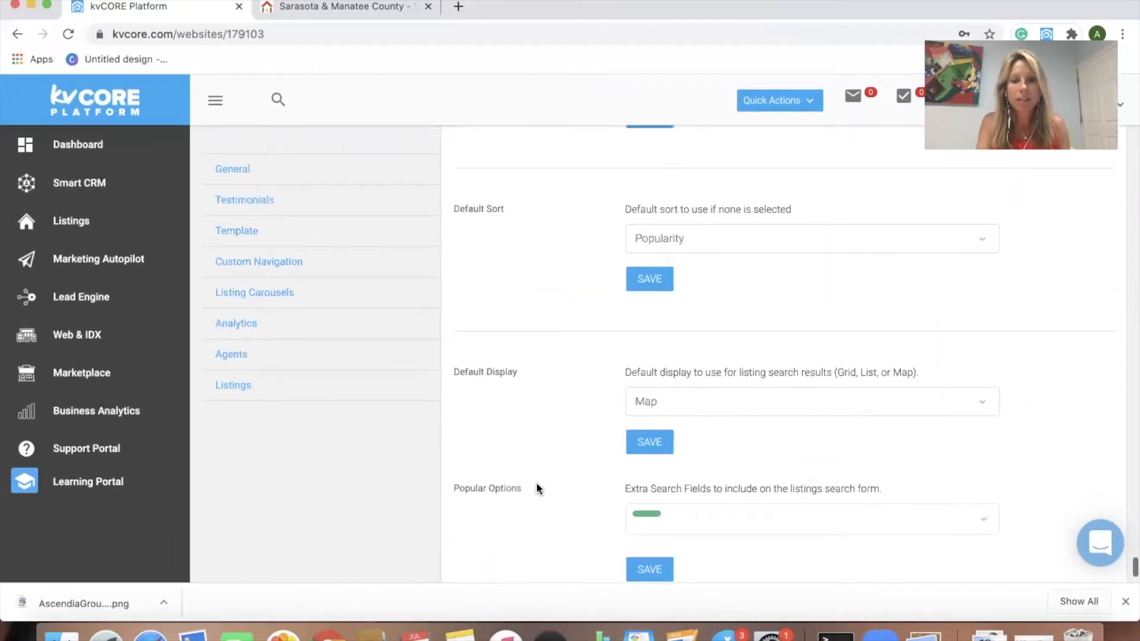
scroll(537, 486, up, 10)
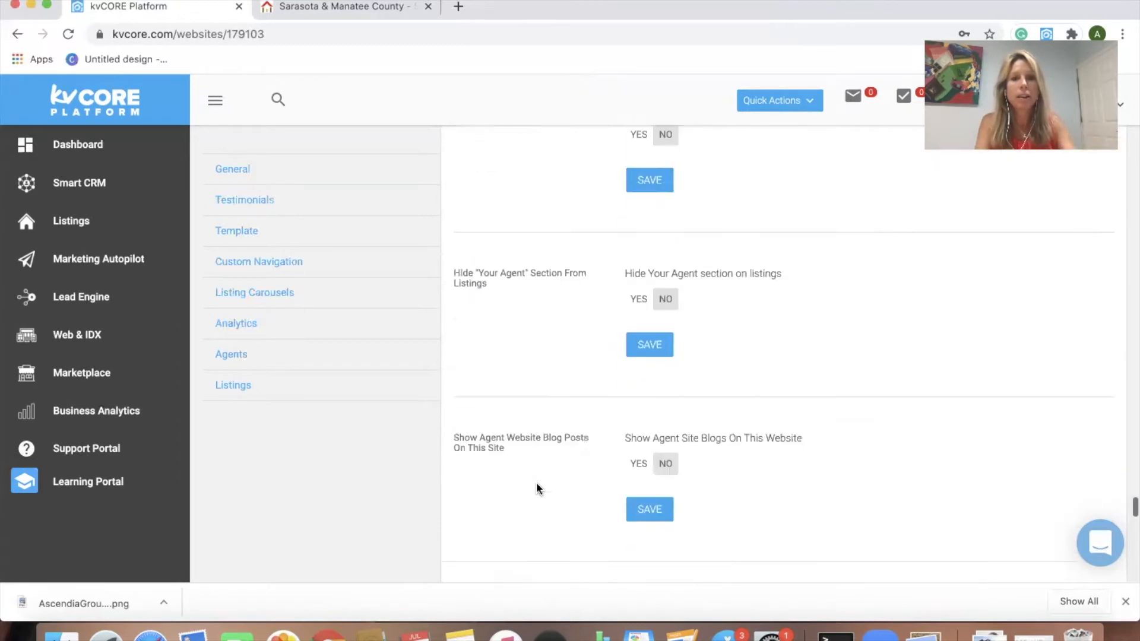
scroll(536, 482, up, 10)
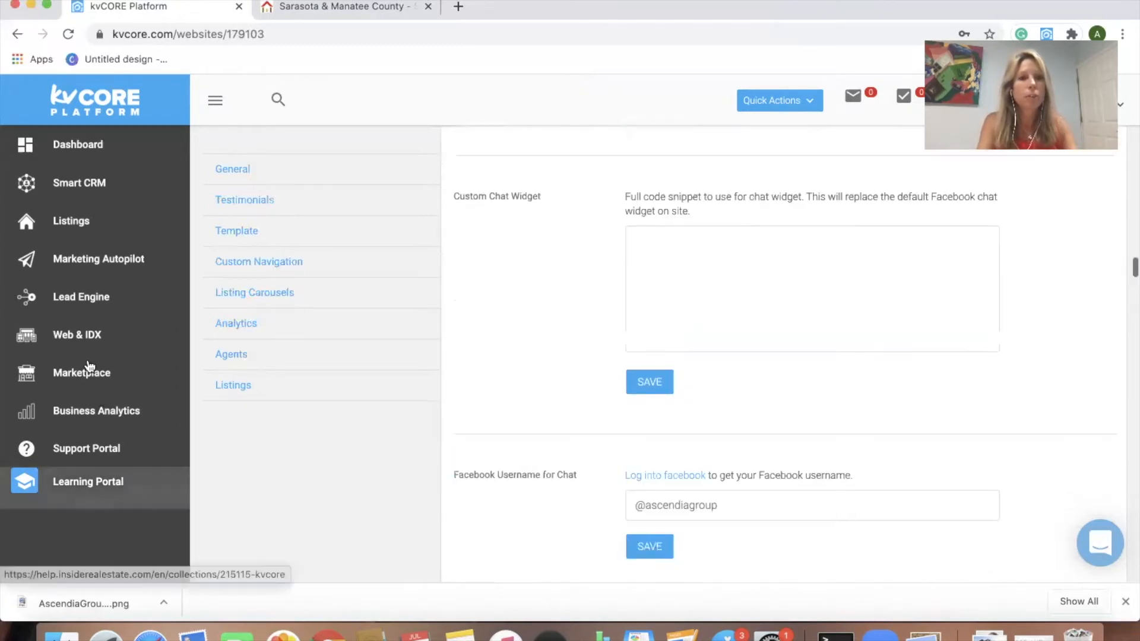
click(94, 341)
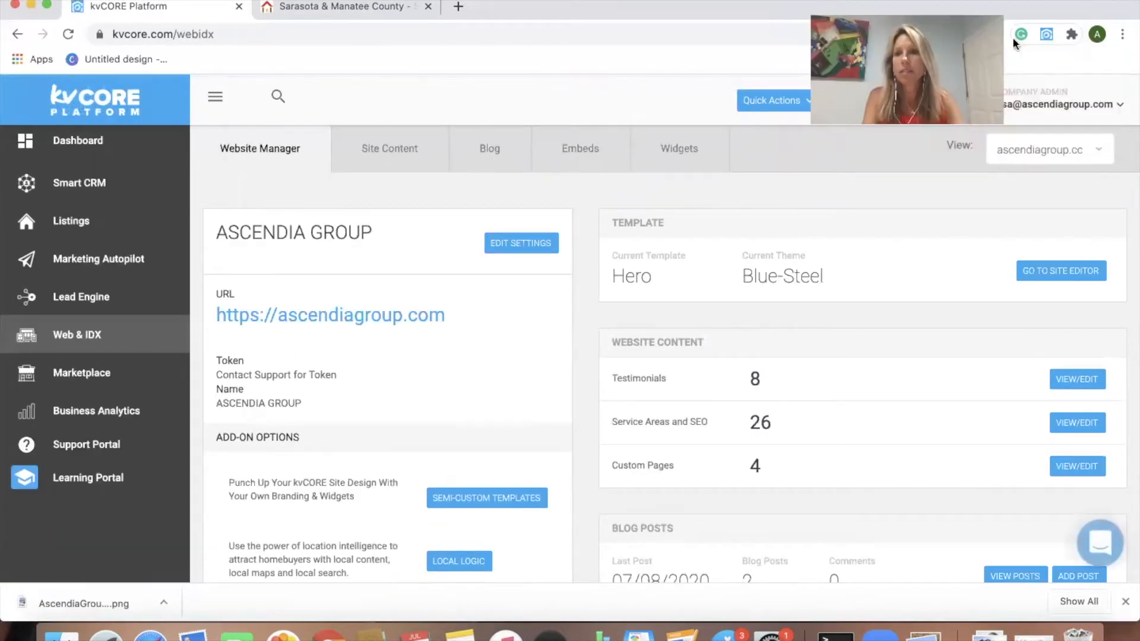
Step: Select the agent's subdomain in the View dropdown and open that website's settings
click(1095, 150)
click(1046, 243)
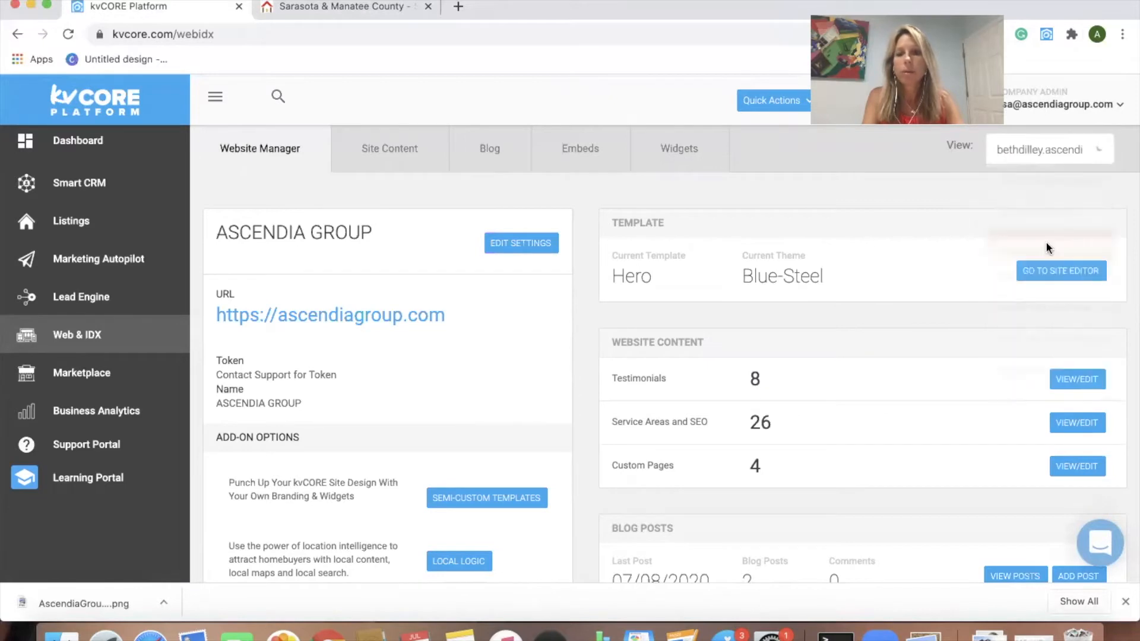
click(519, 248)
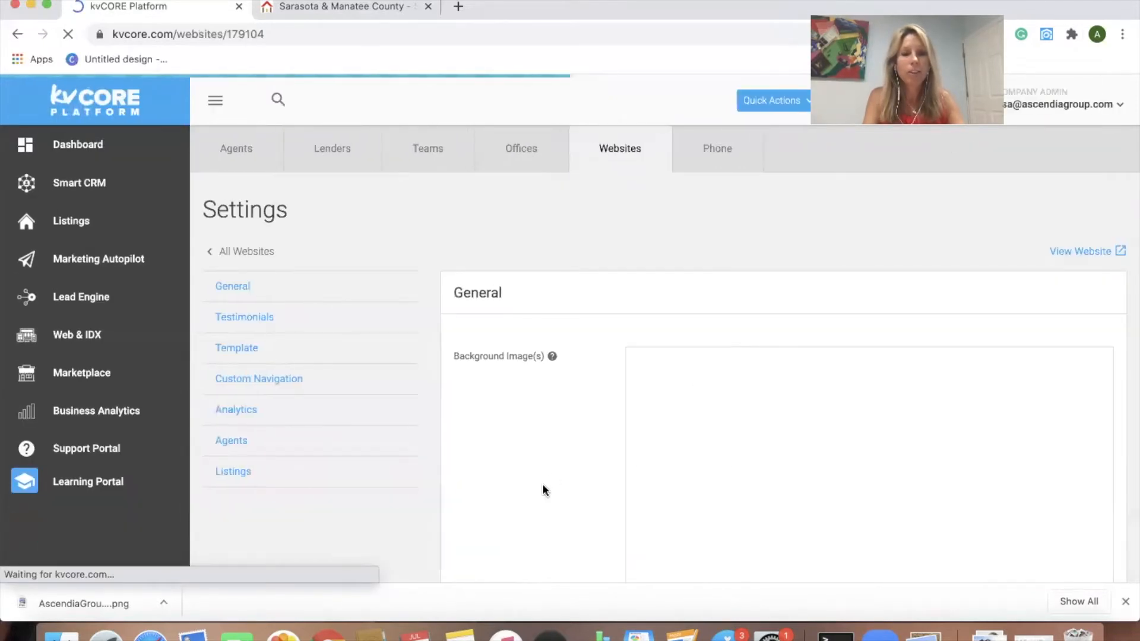
scroll(542, 486, down, 10)
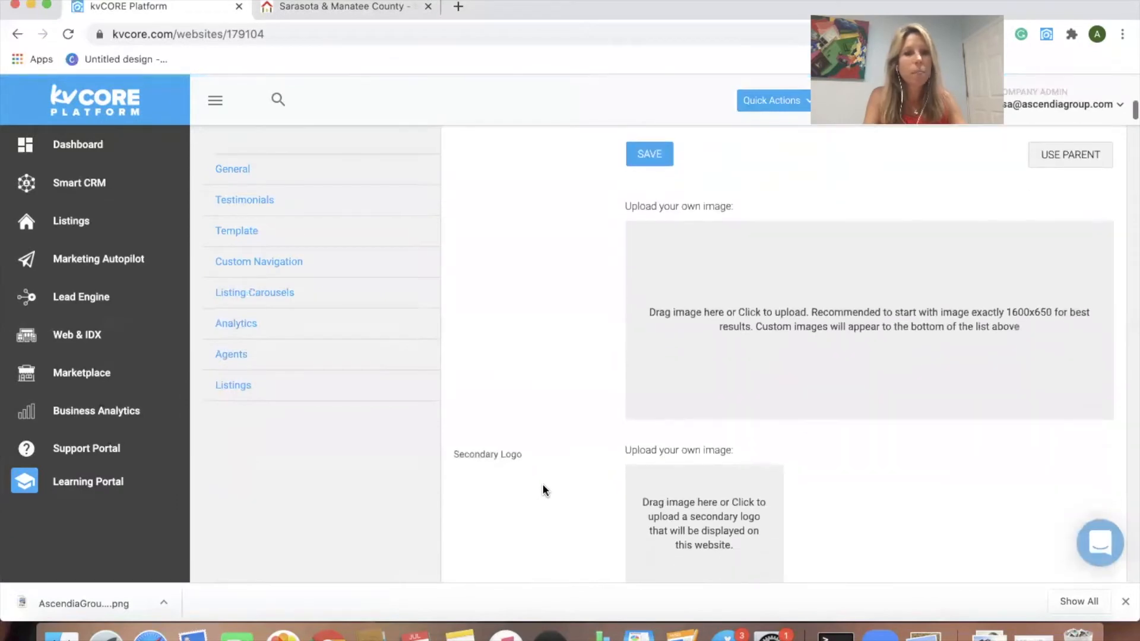
scroll(542, 485, down, 12)
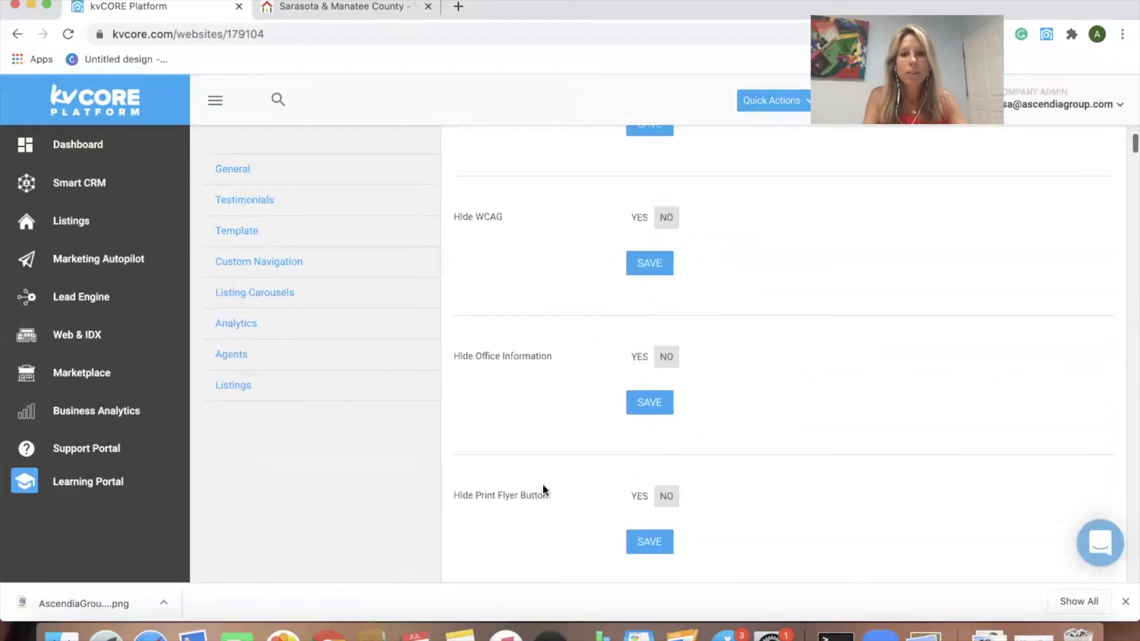
scroll(545, 490, down, 4)
scroll(543, 488, down, 6)
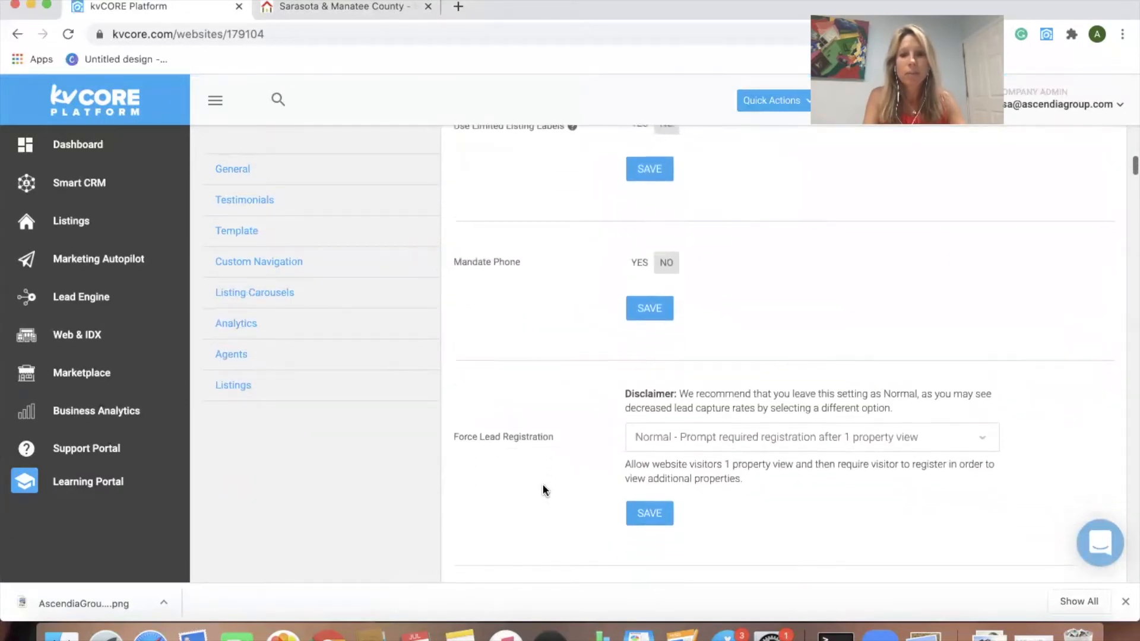
scroll(543, 488, down, 2)
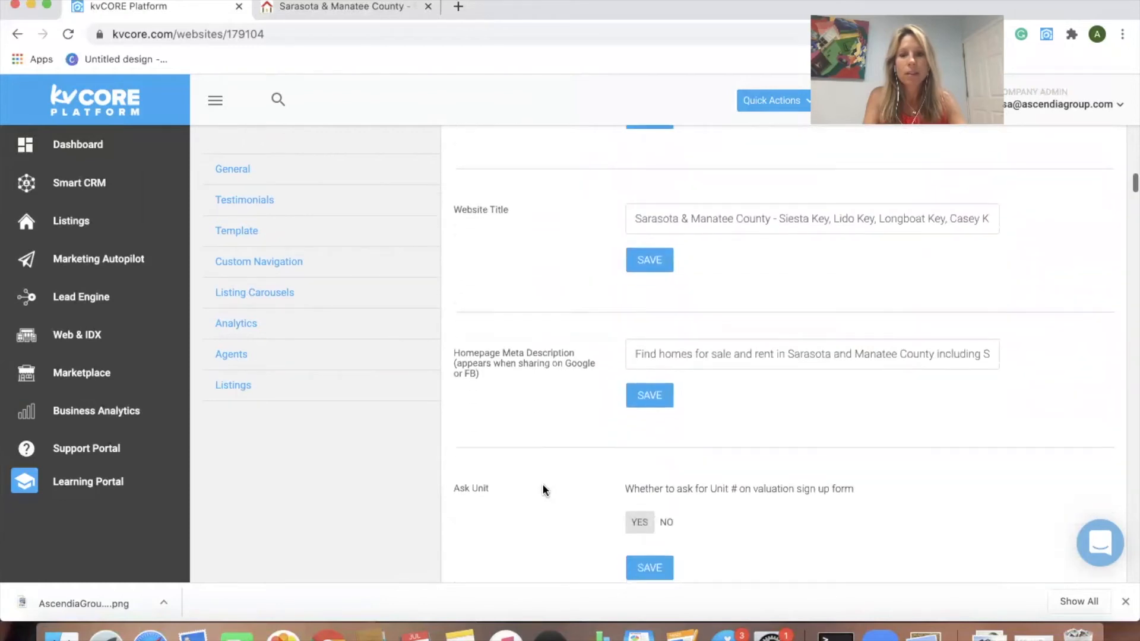
scroll(542, 488, down, 2)
scroll(543, 488, down, 8)
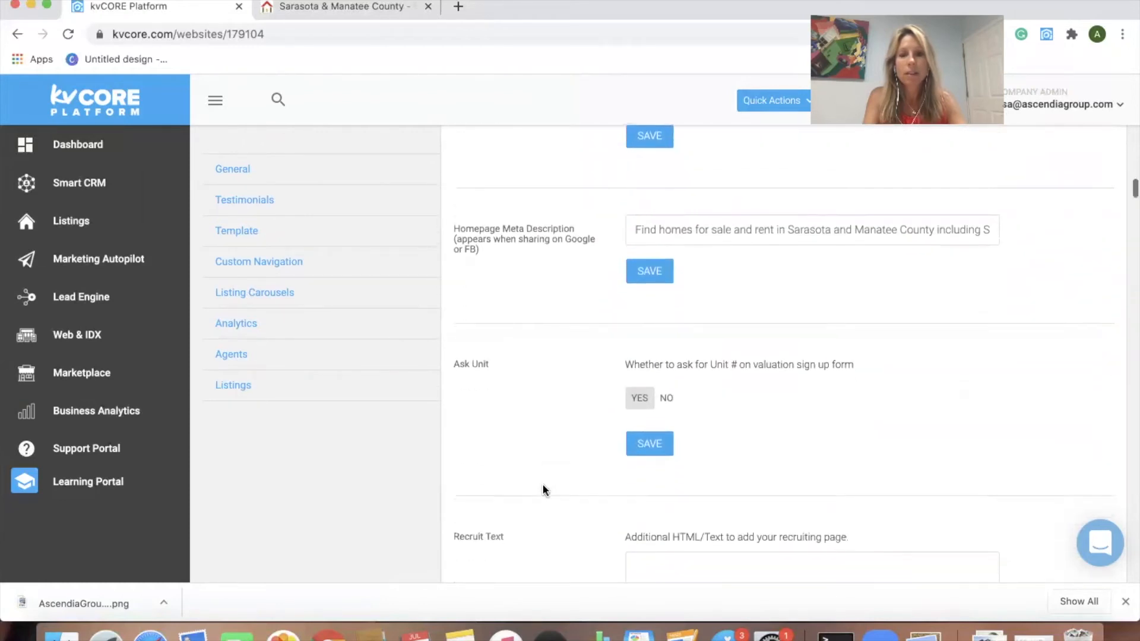
scroll(542, 489, down, 9)
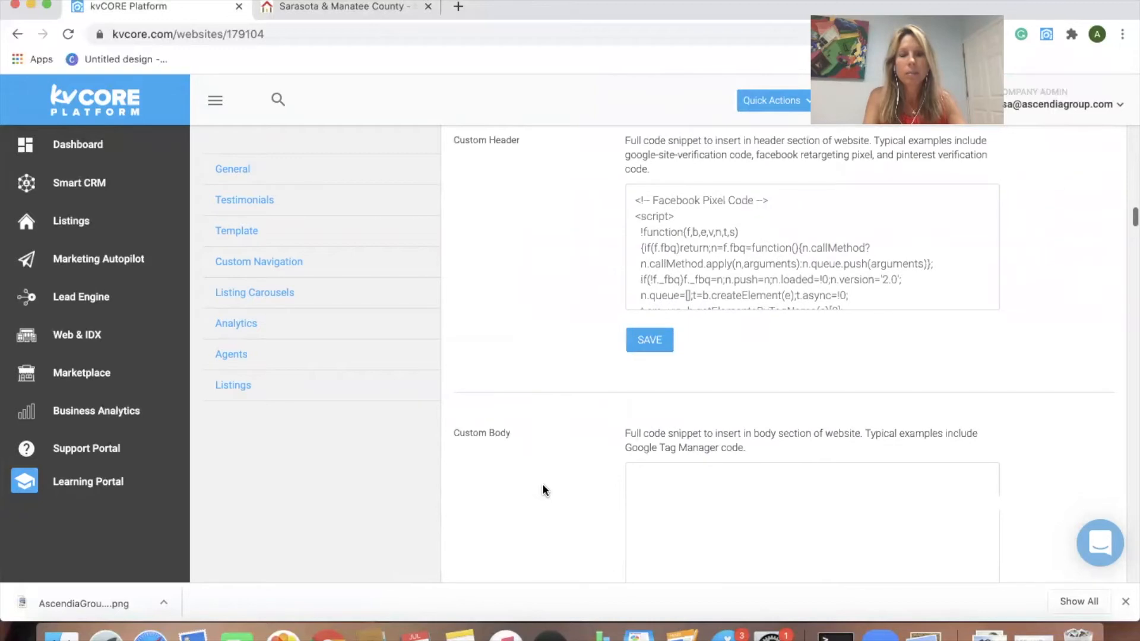
scroll(543, 490, down, 12)
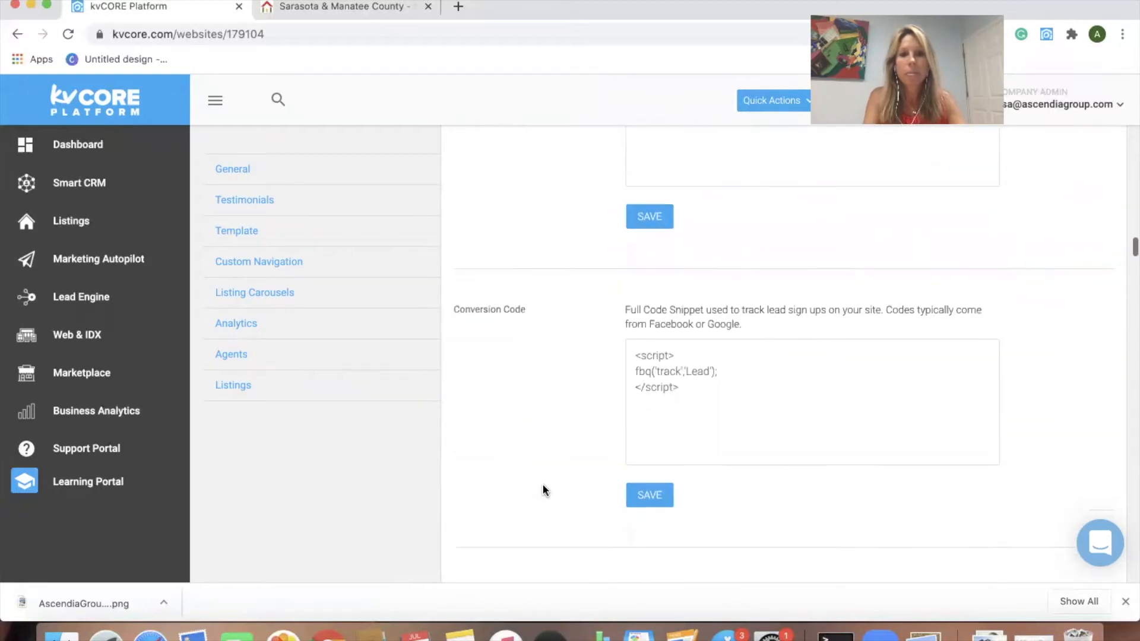
scroll(542, 490, down, 8)
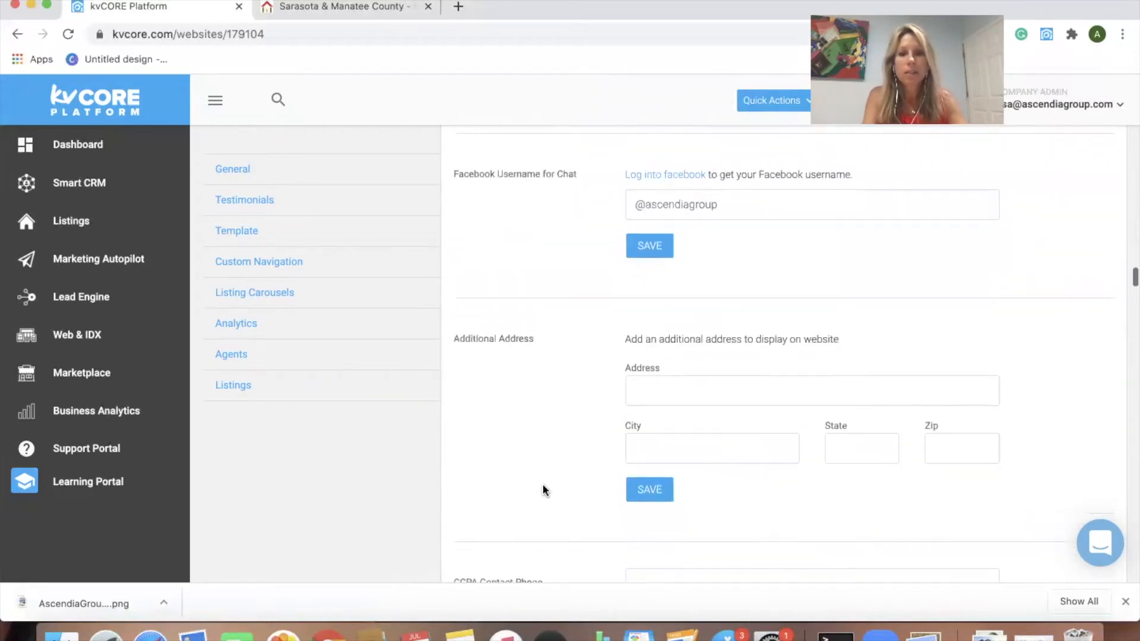
scroll(542, 490, down, 9)
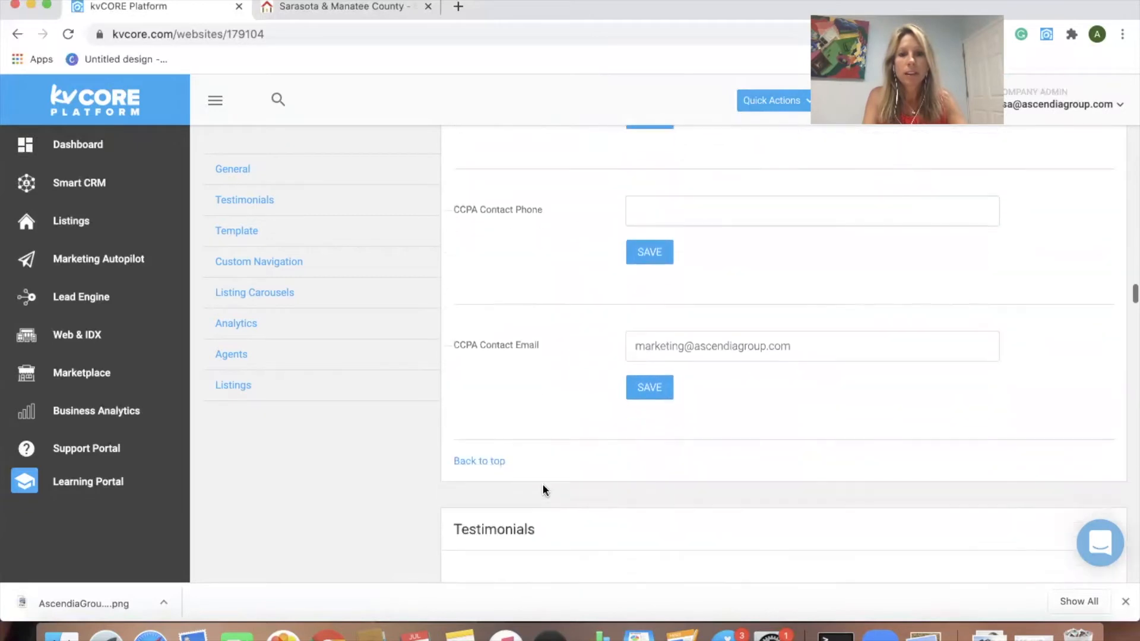
scroll(543, 490, down, 9)
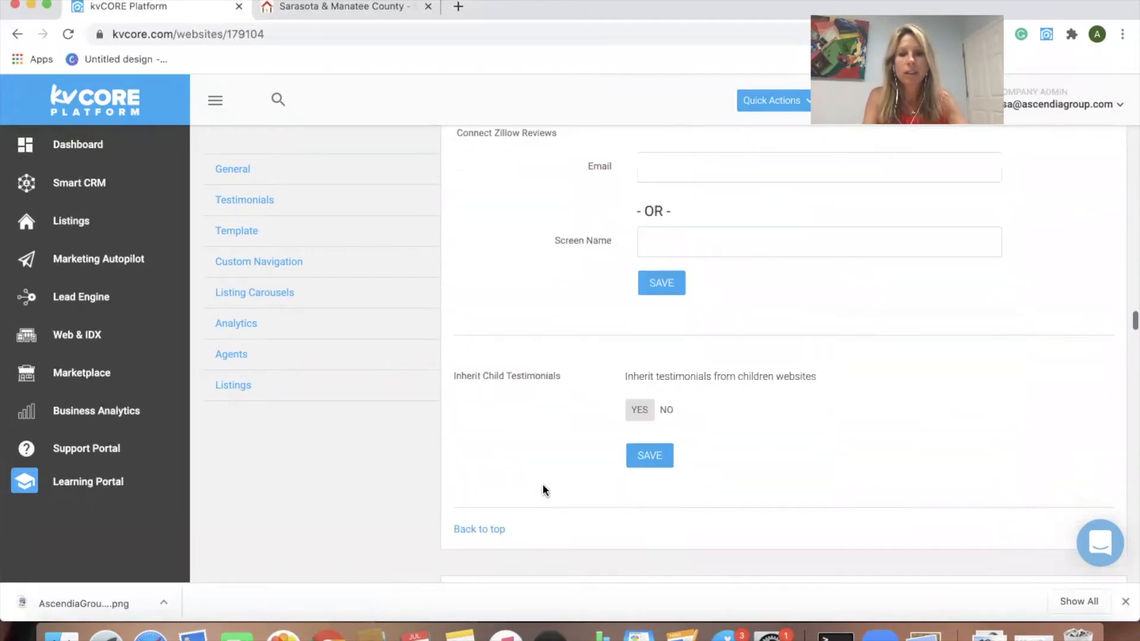
scroll(544, 490, down, 8)
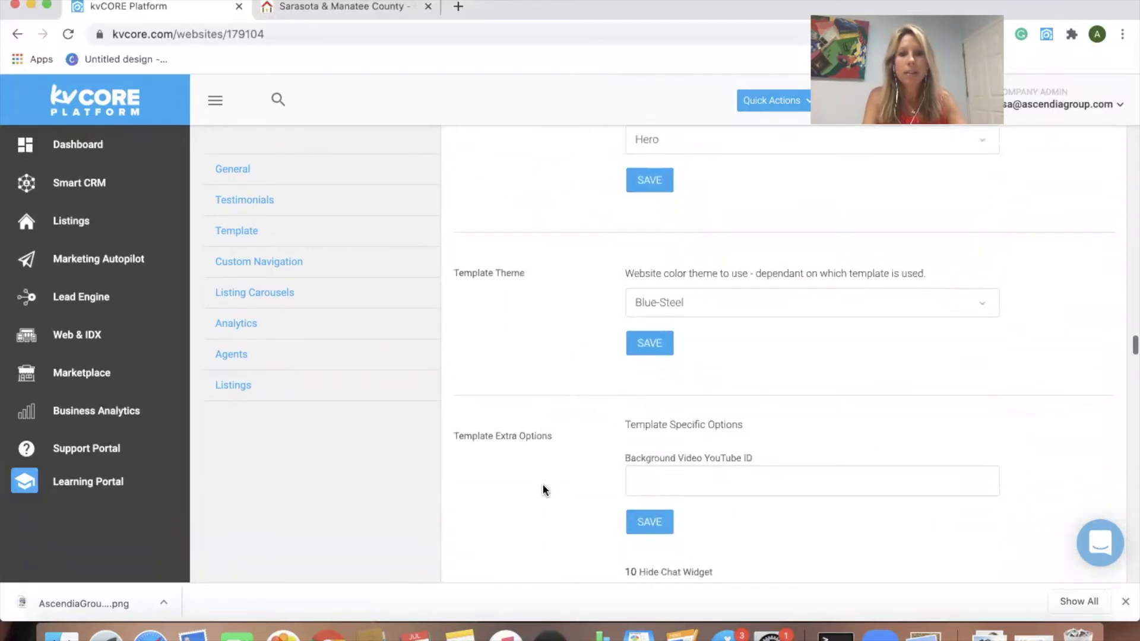
scroll(542, 490, down, 10)
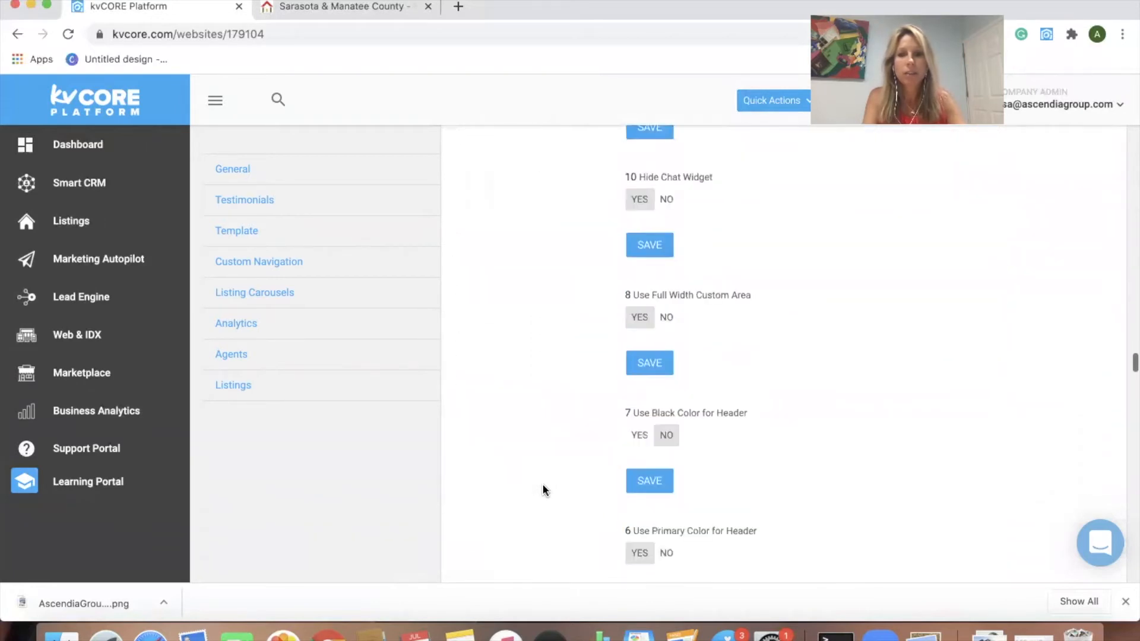
scroll(542, 490, down, 10)
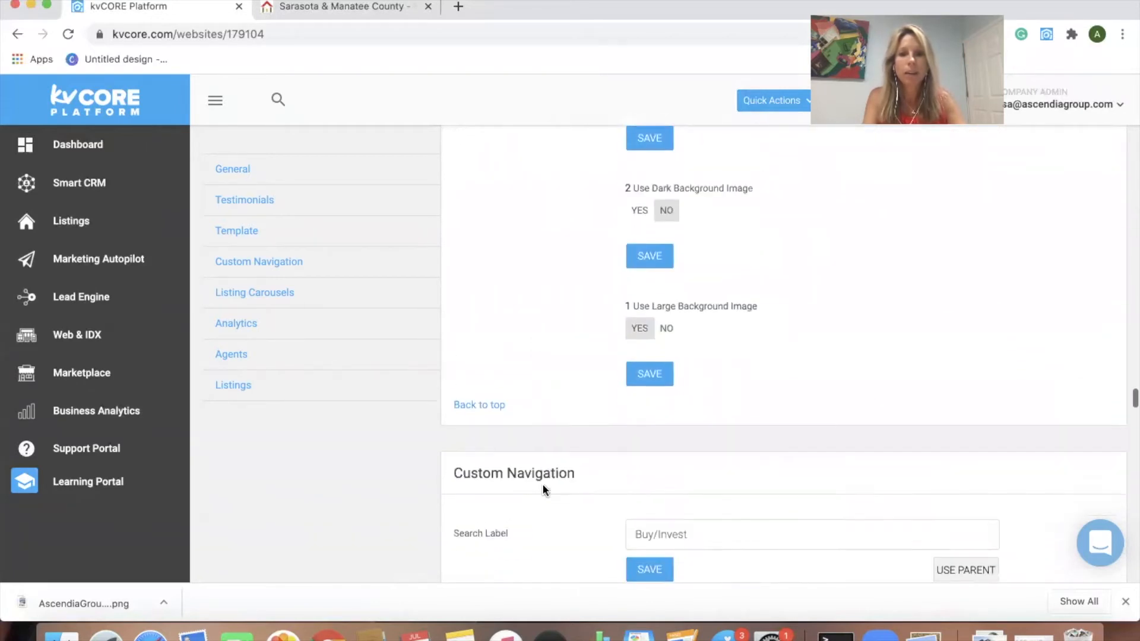
scroll(543, 490, down, 10)
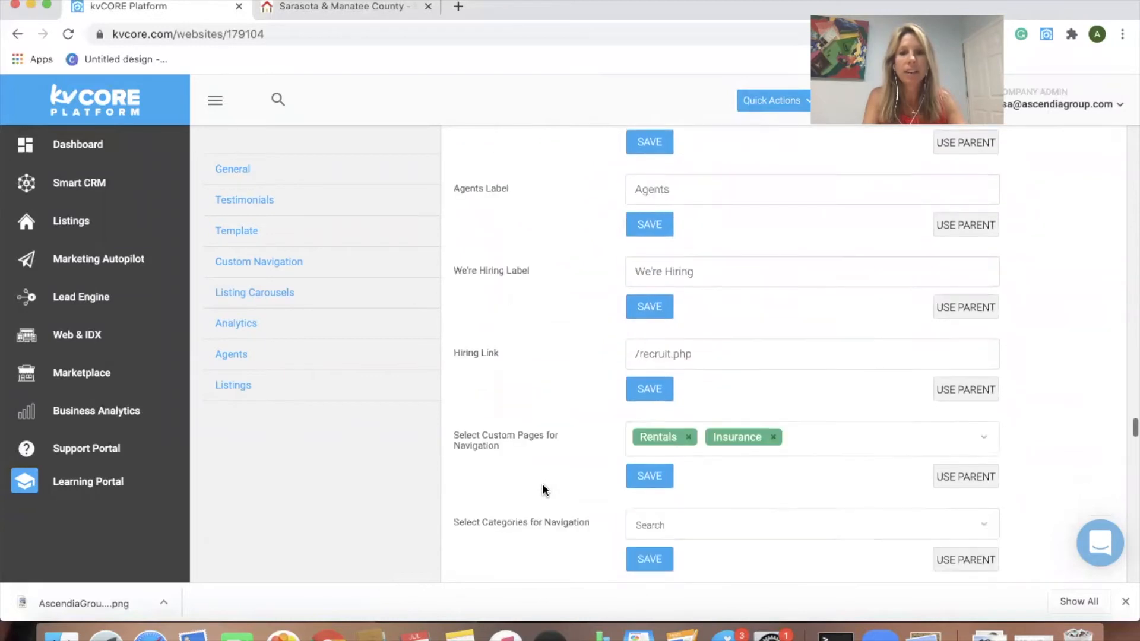
scroll(542, 490, down, 6)
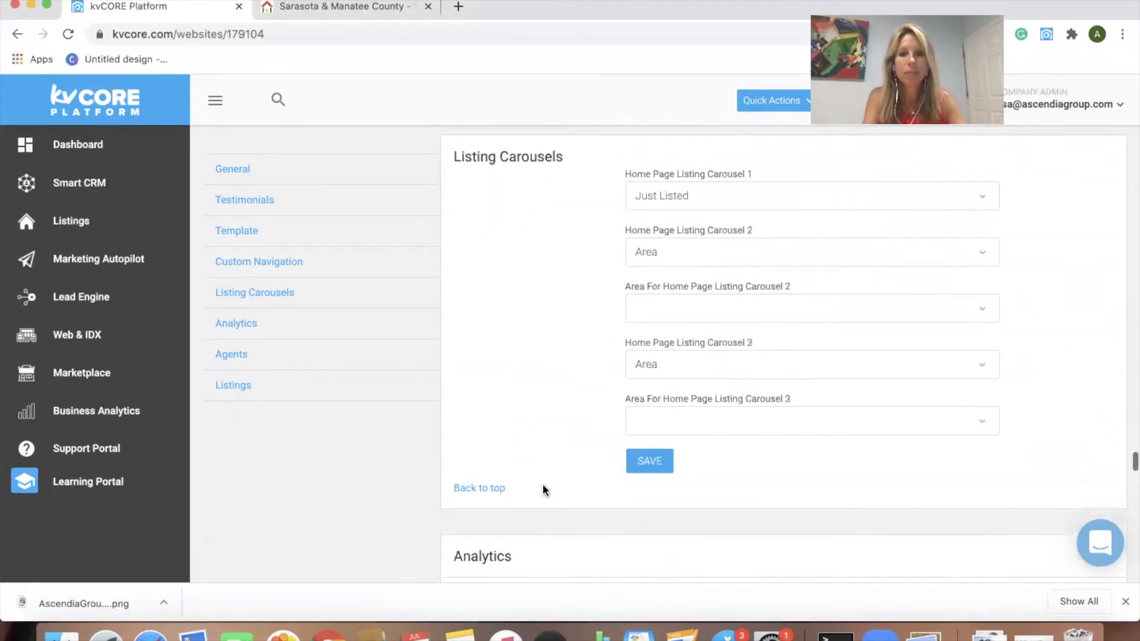
scroll(543, 487, down, 10)
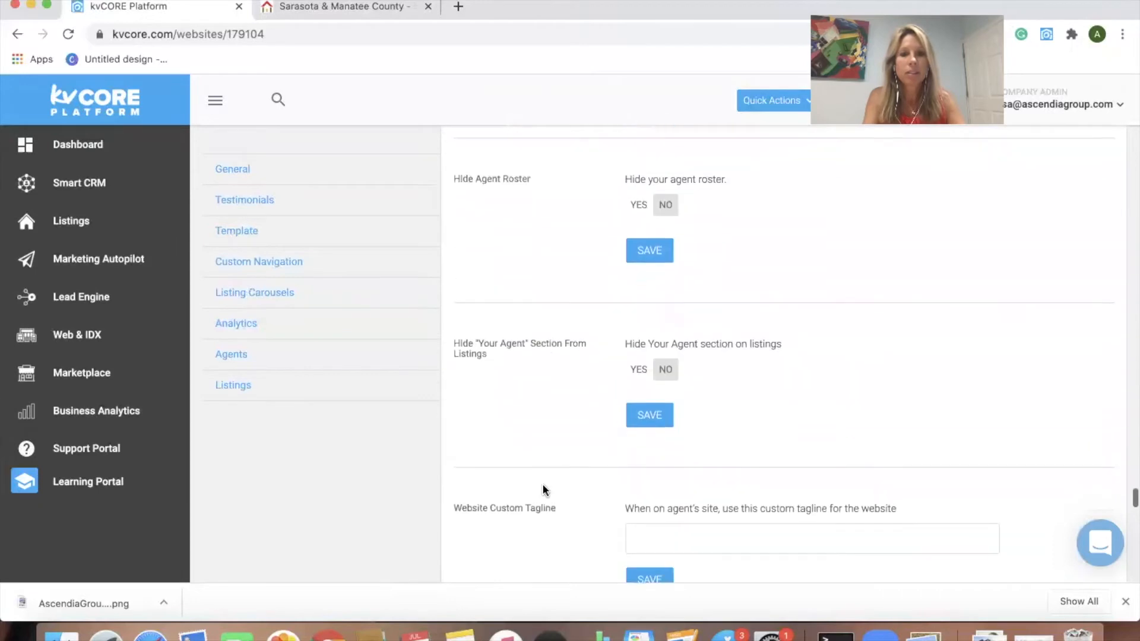
scroll(543, 490, down, 5)
scroll(542, 490, down, 1)
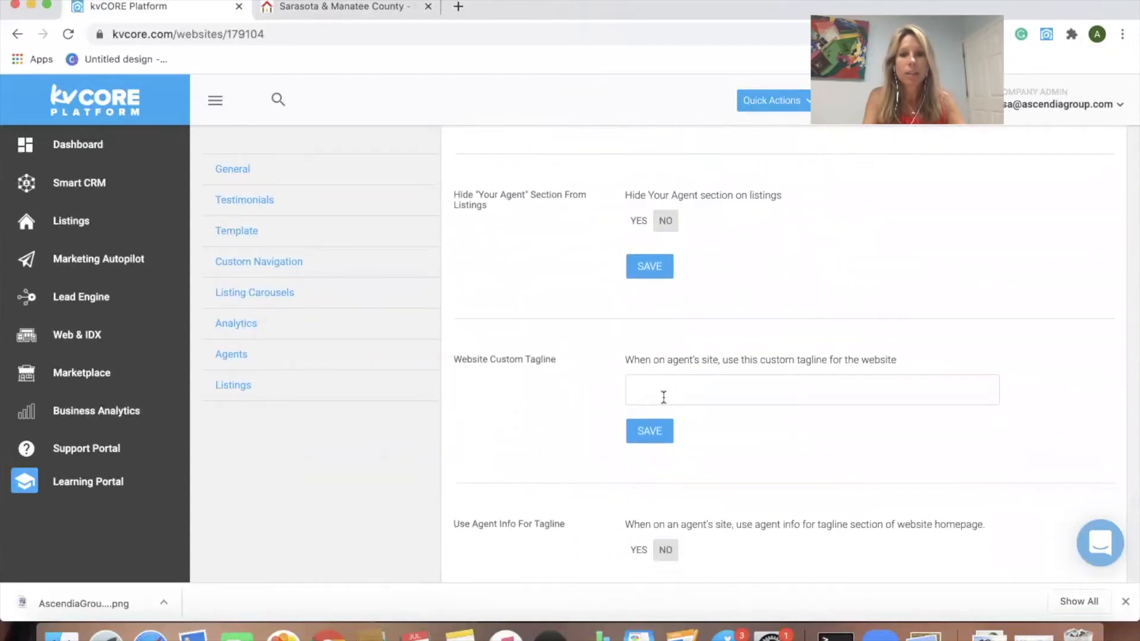
scroll(664, 397, down, 3)
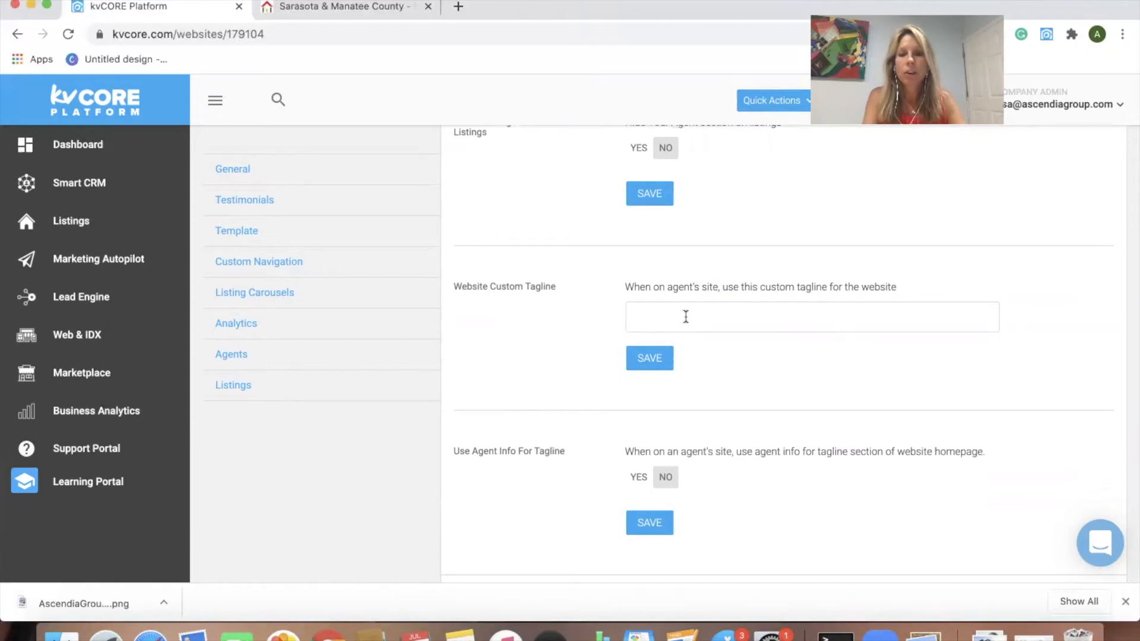
drag(484, 287, 449, 288)
click(651, 312)
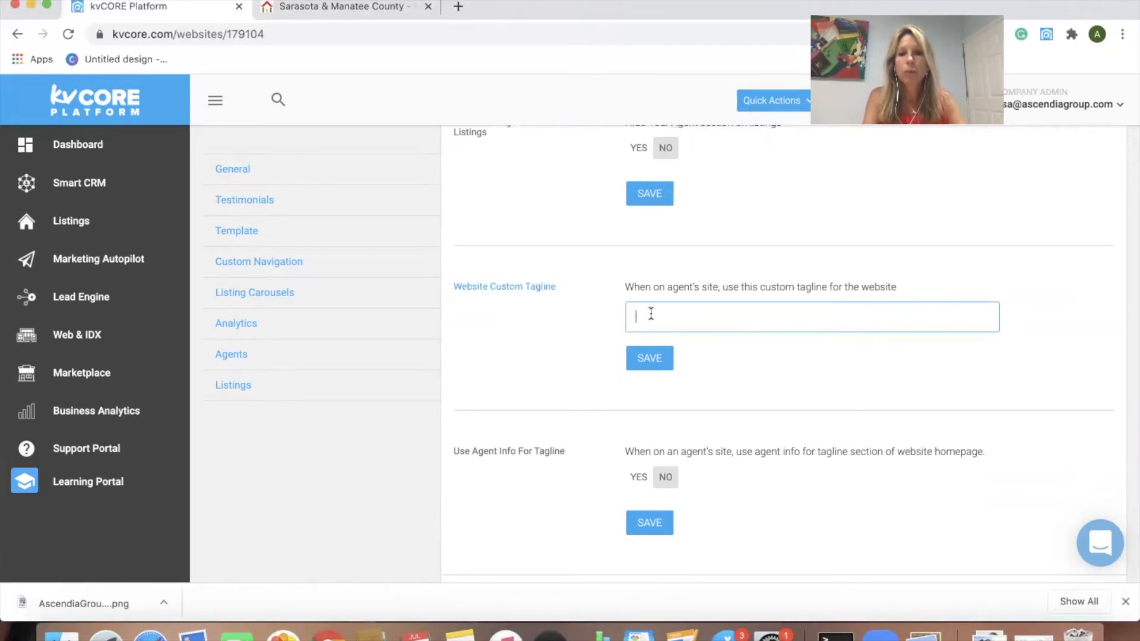
click(354, 10)
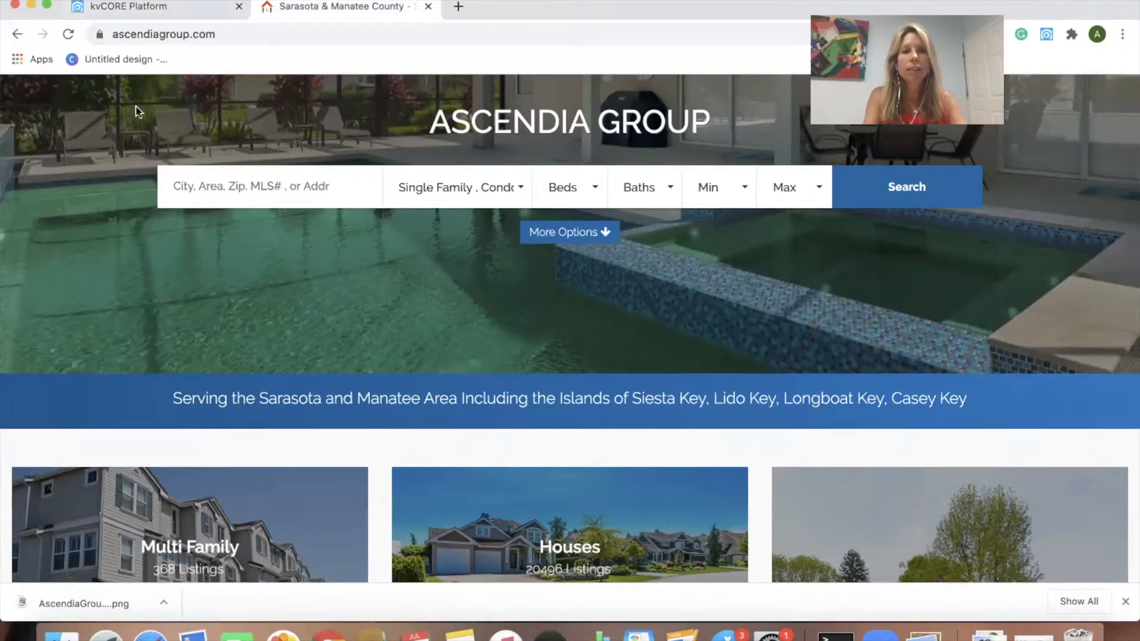
click(137, 11)
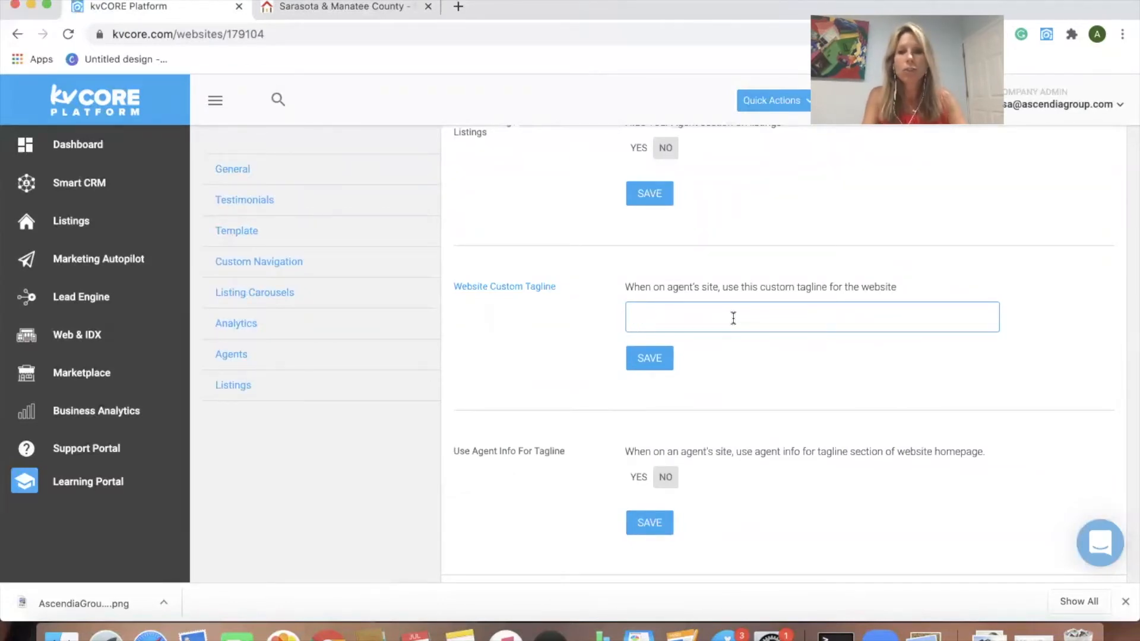
scroll(732, 394, down, 1)
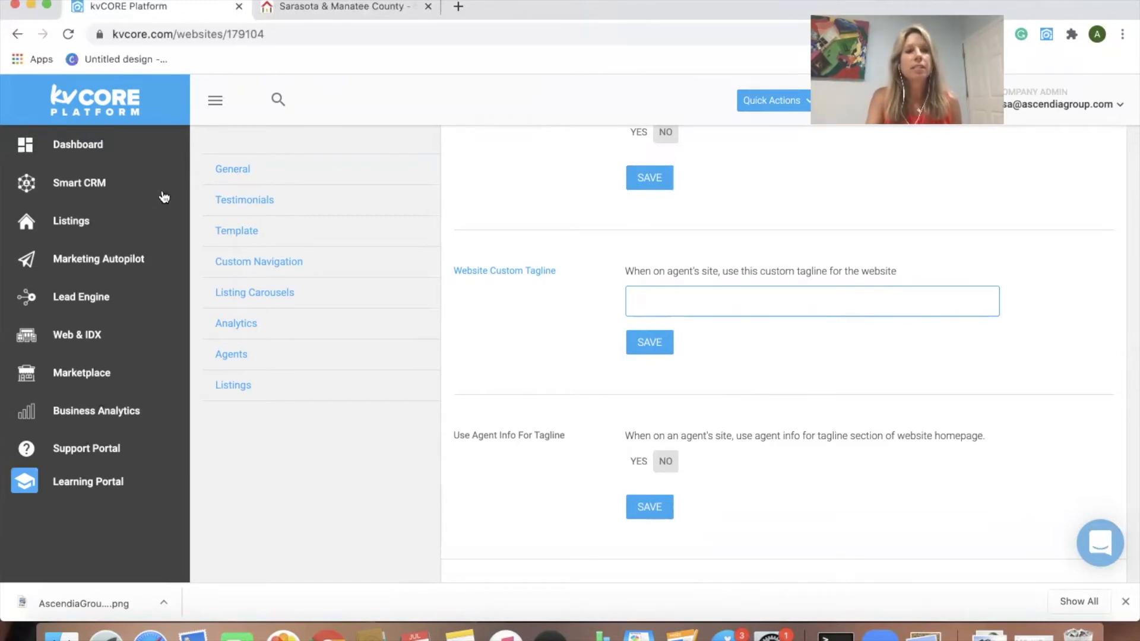
click(72, 222)
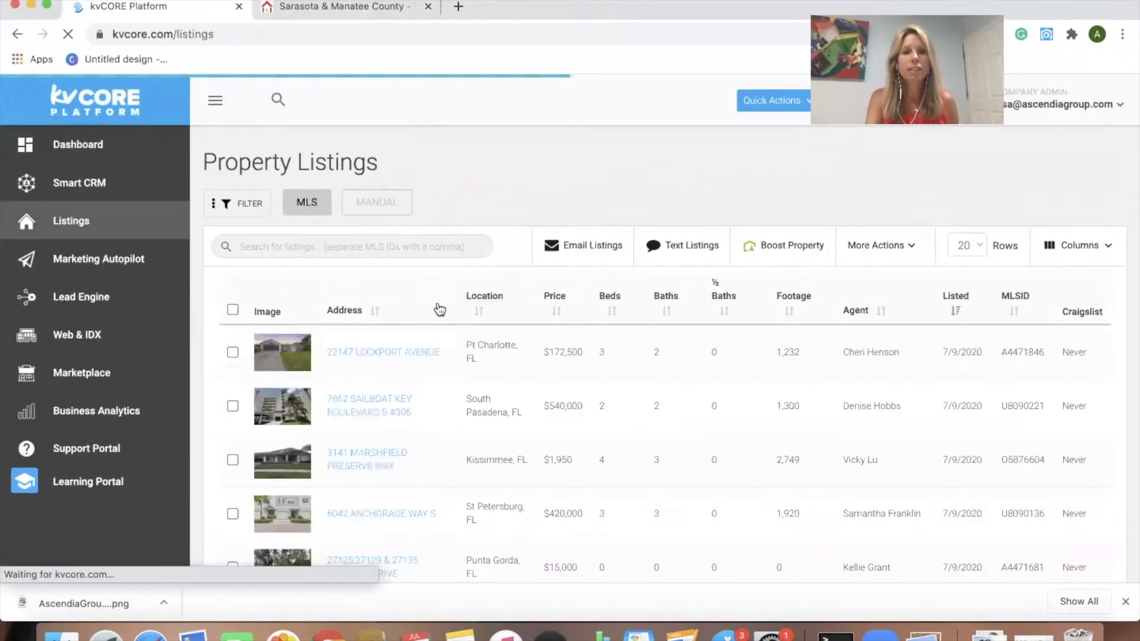
scroll(435, 300, down, 10)
scroll(435, 298, up, 10)
scroll(435, 299, up, 1)
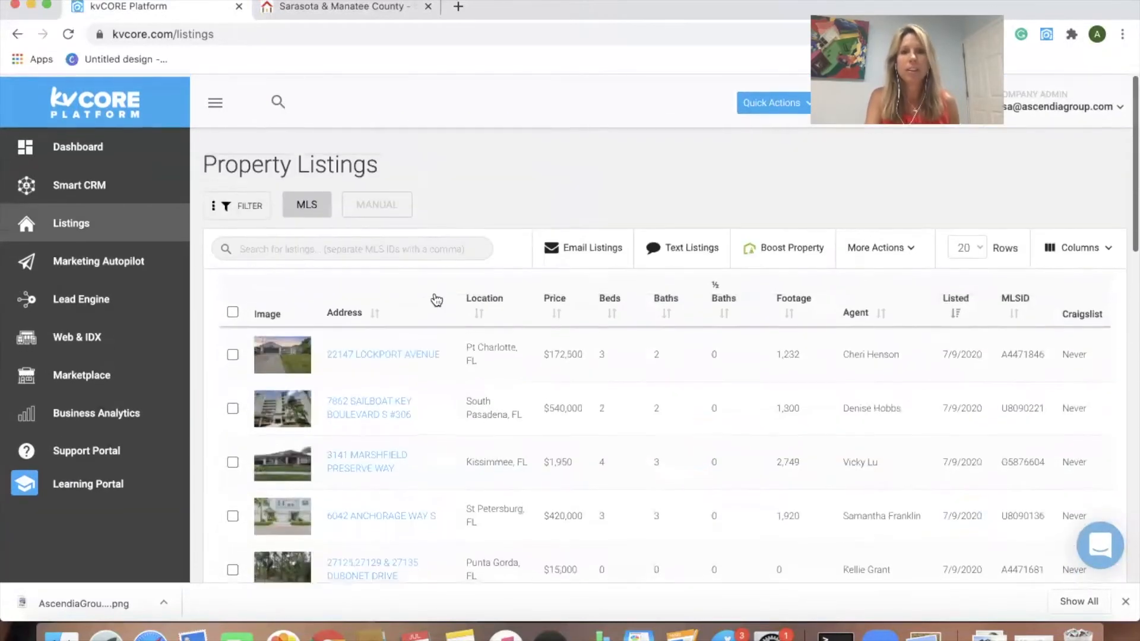
click(442, 251)
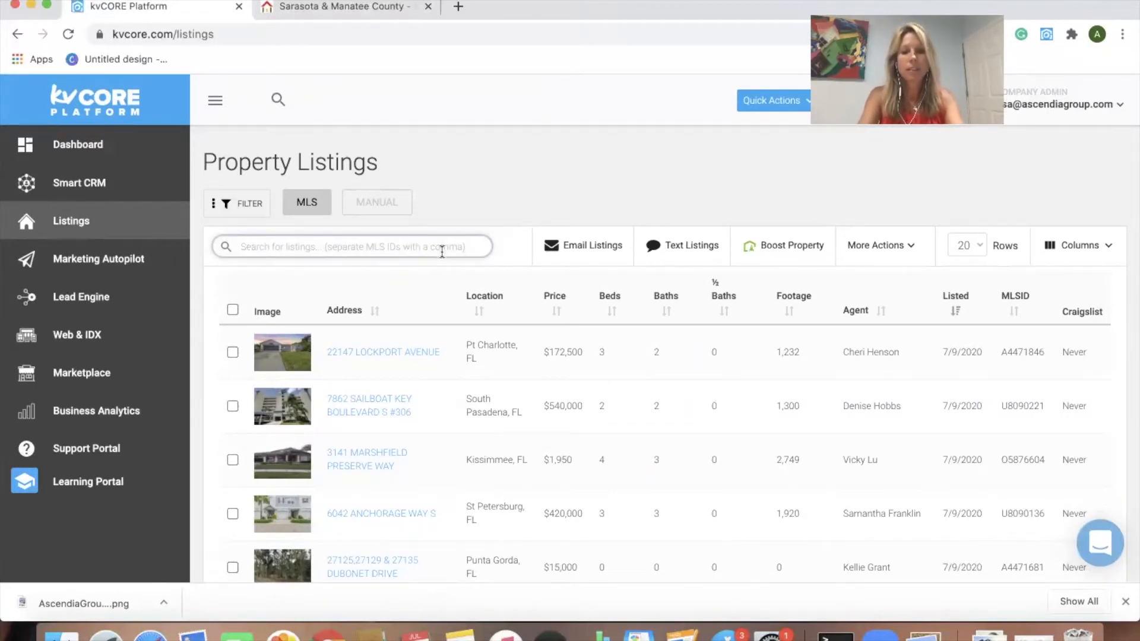
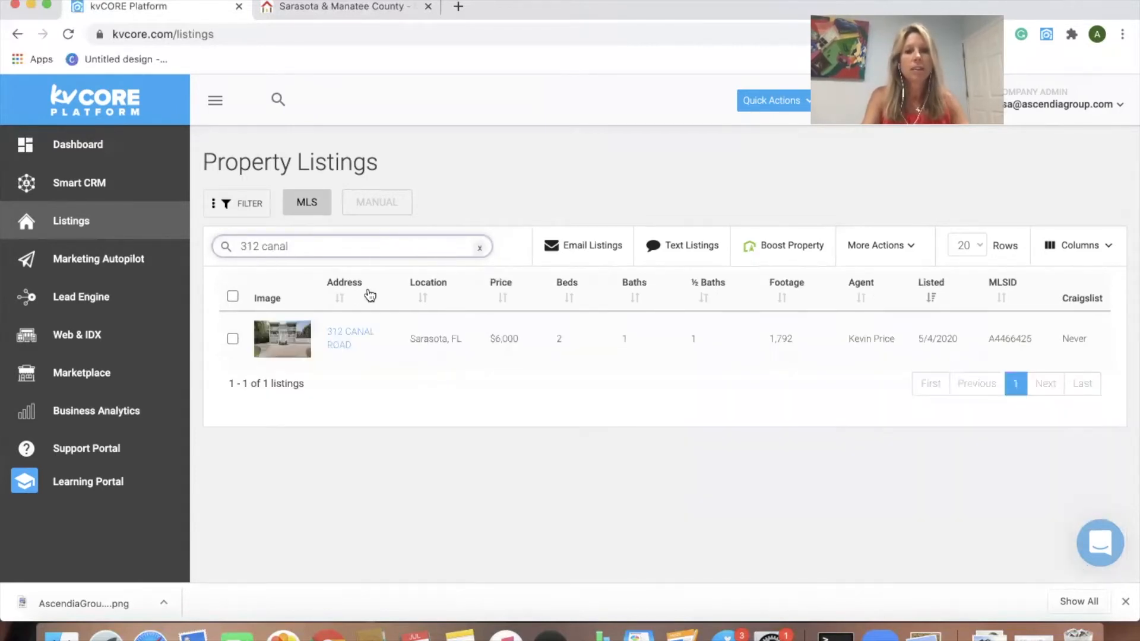
click(350, 330)
click(350, 334)
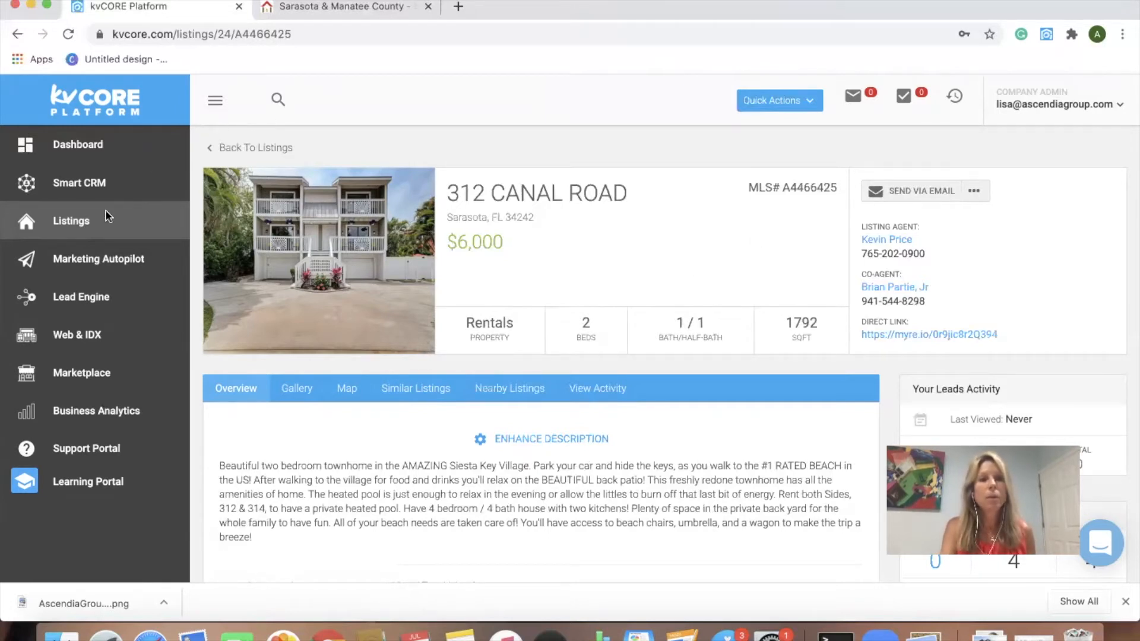
click(86, 223)
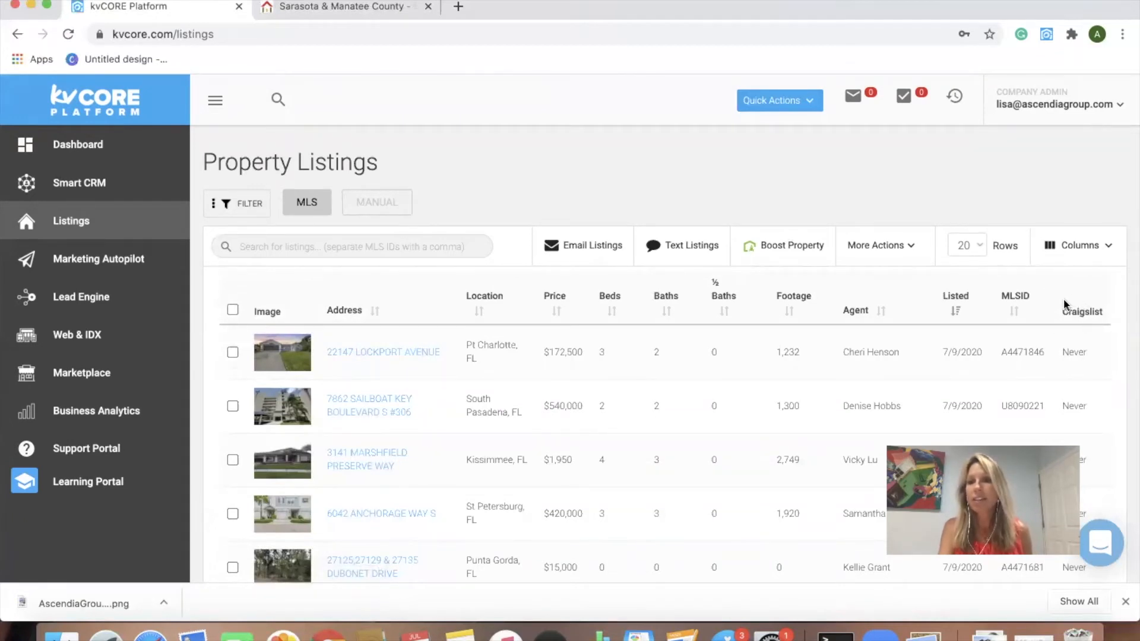
scroll(1063, 311, down, 2)
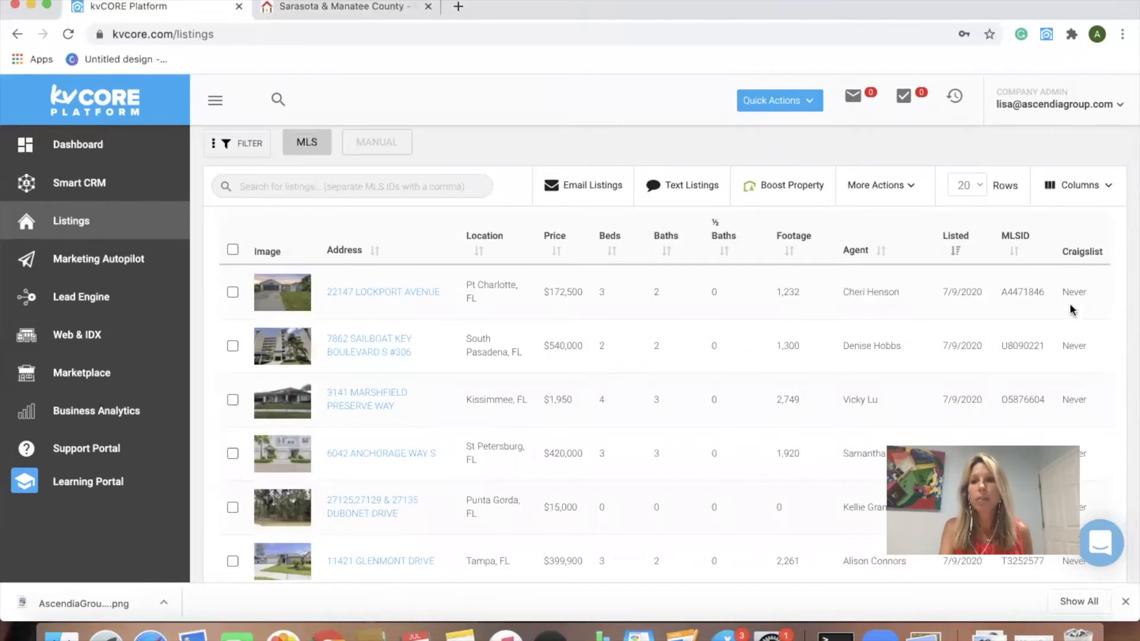
click(410, 190)
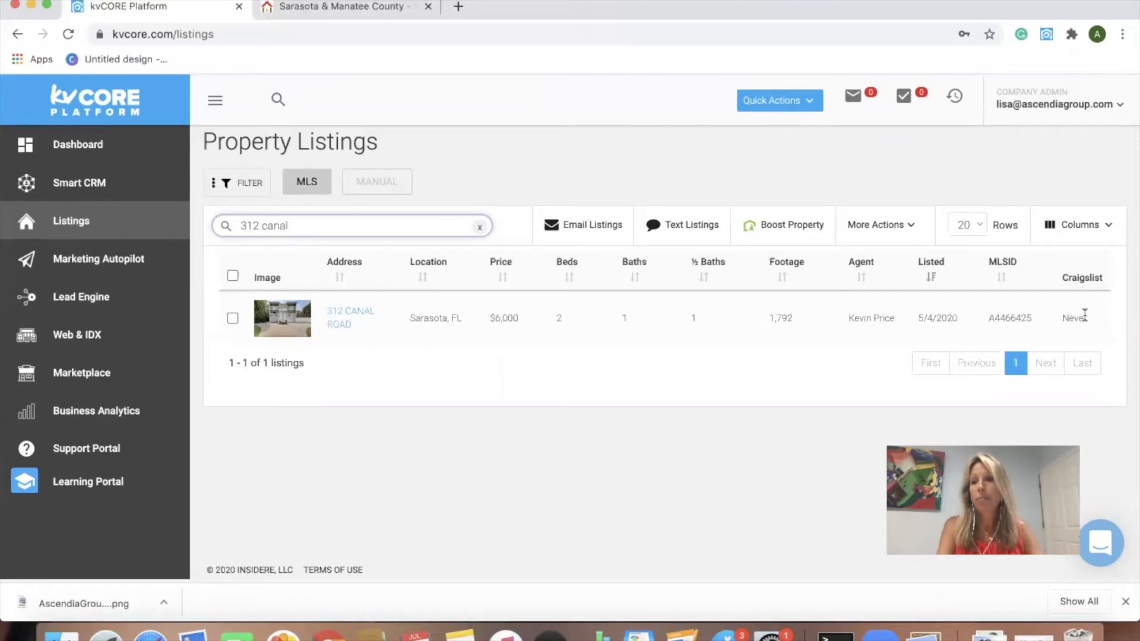
click(357, 317)
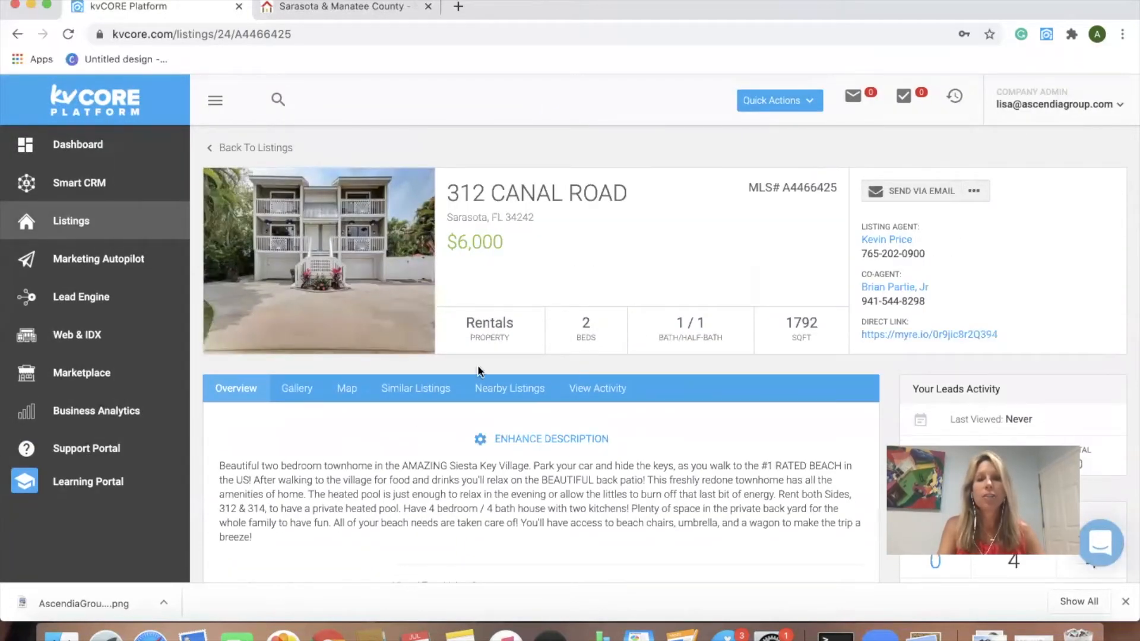
click(974, 192)
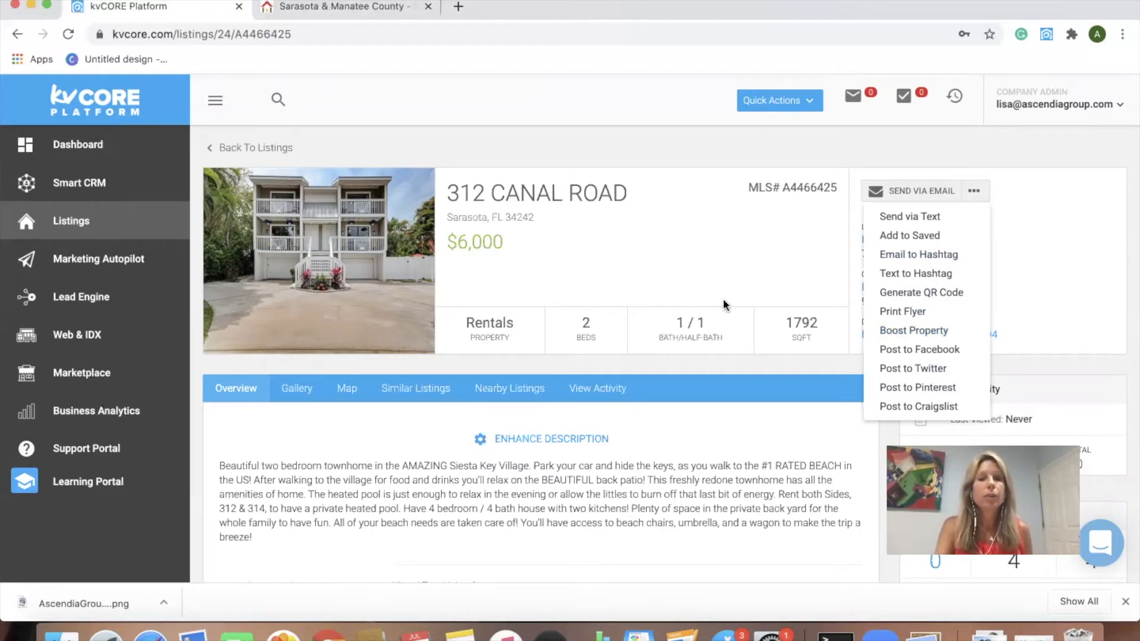
click(893, 312)
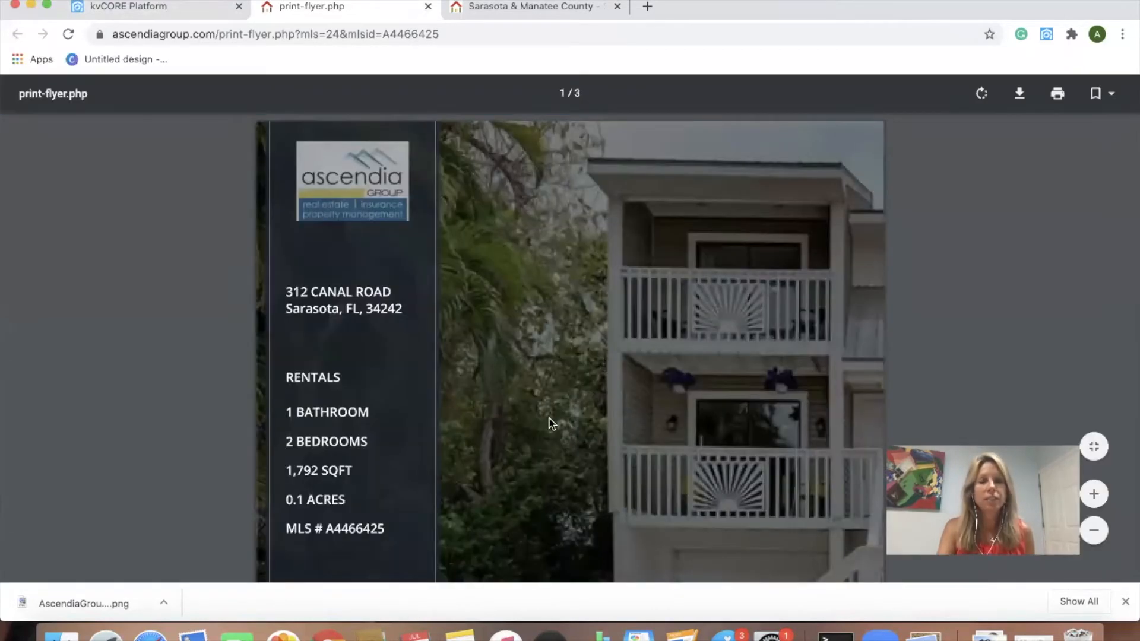
scroll(545, 446, down, 15)
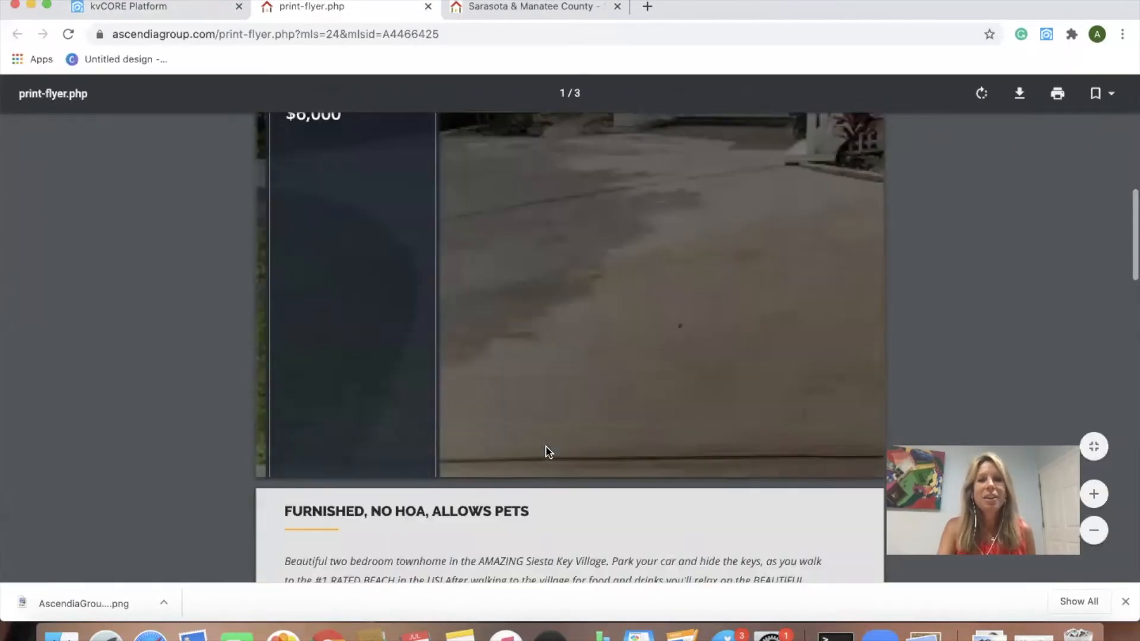
scroll(546, 450, down, 10)
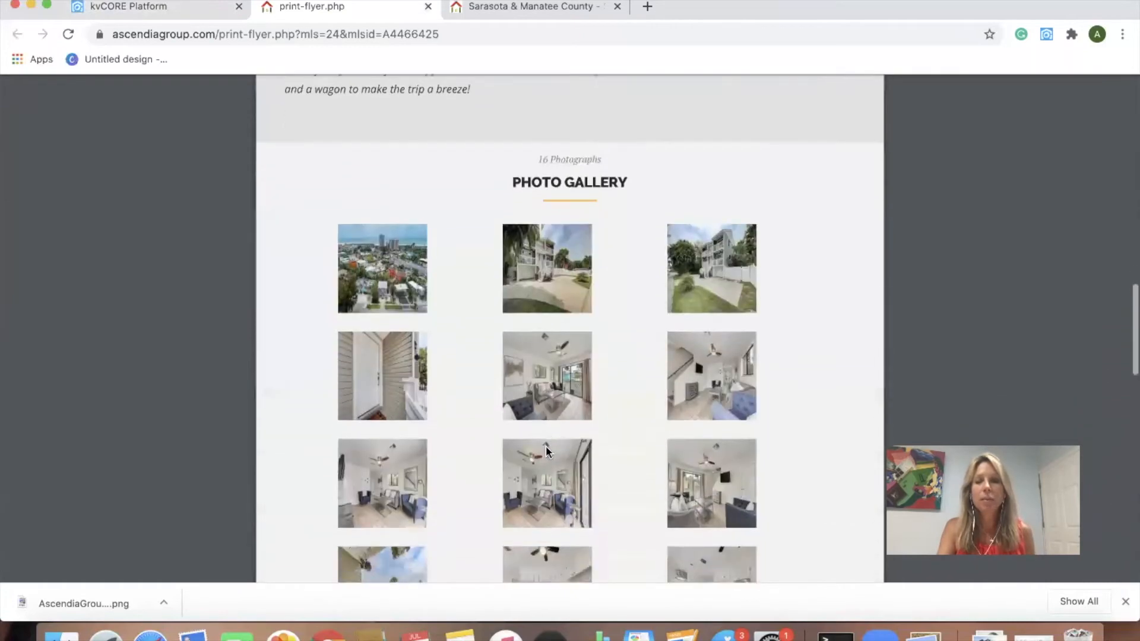
scroll(546, 450, down, 10)
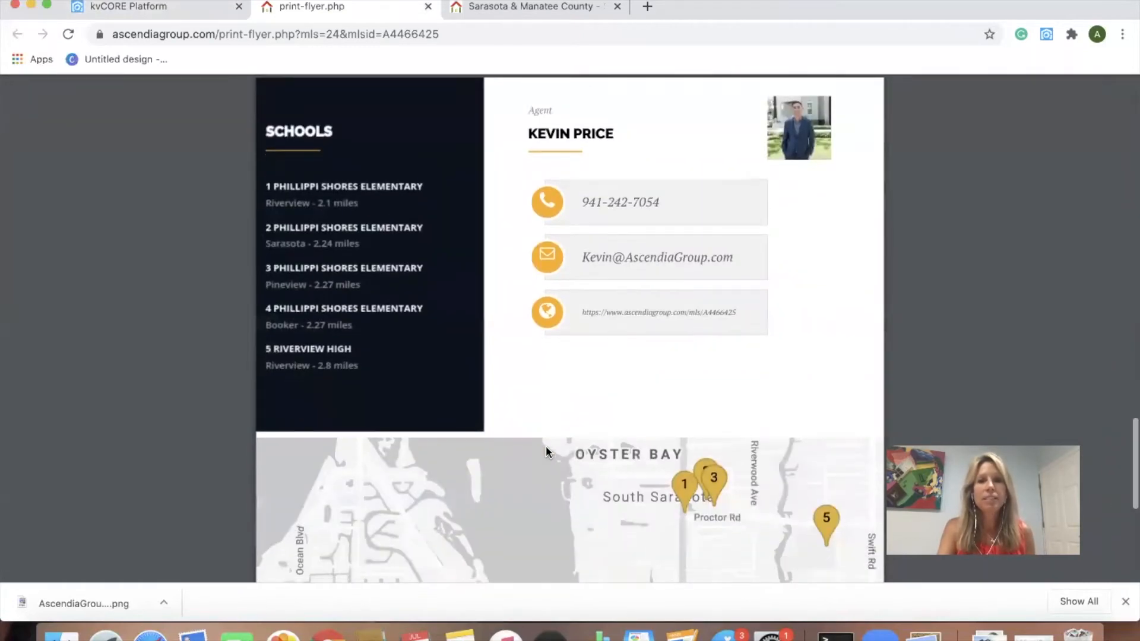
scroll(546, 451, up, 20)
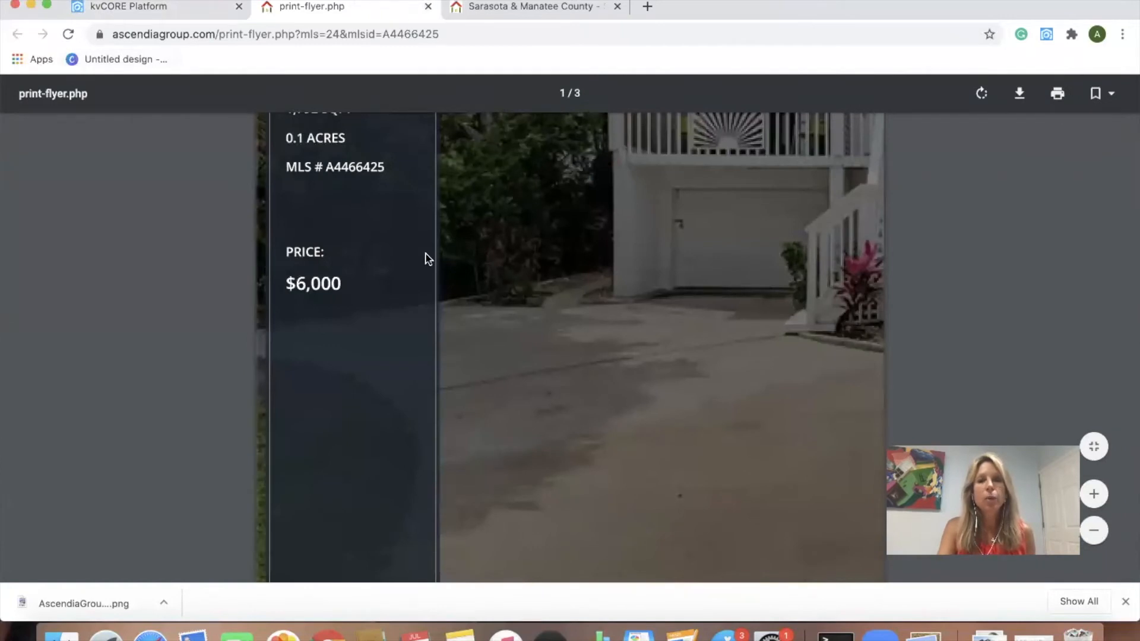
scroll(425, 257, up, 6)
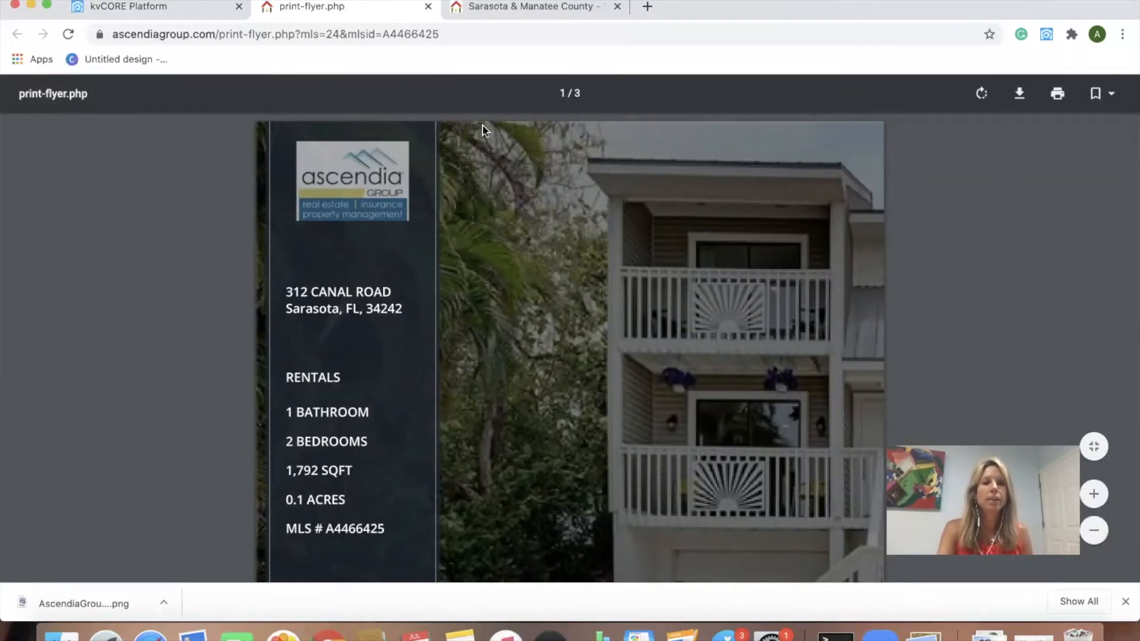
Step: Close the flyer tab and choose Post to Craigslist from the listing's actions menu
click(427, 7)
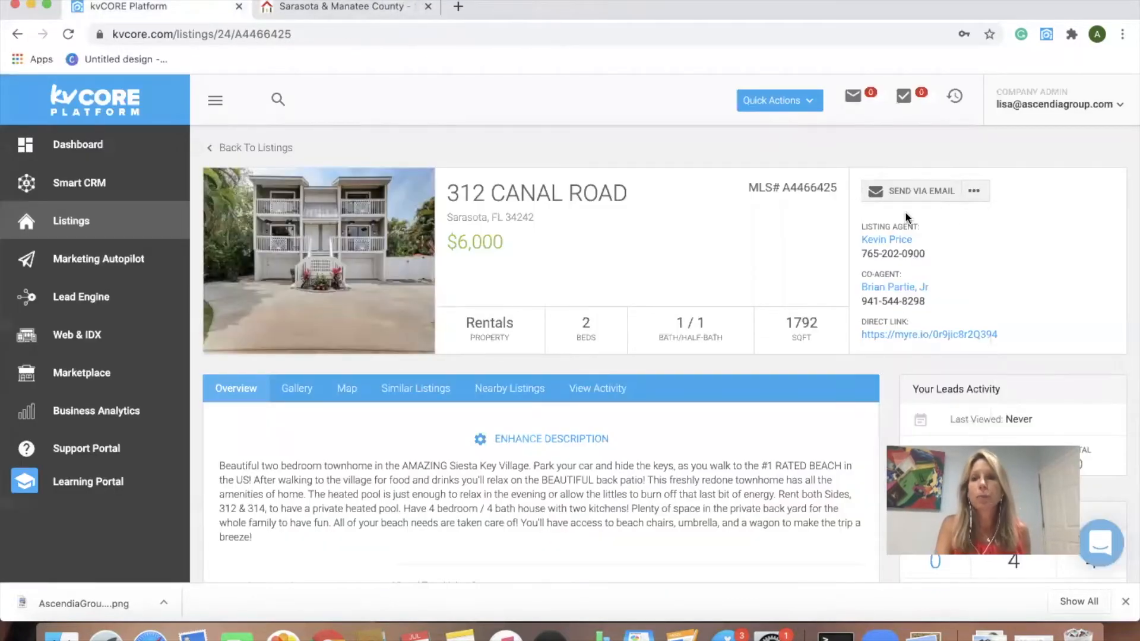
click(974, 190)
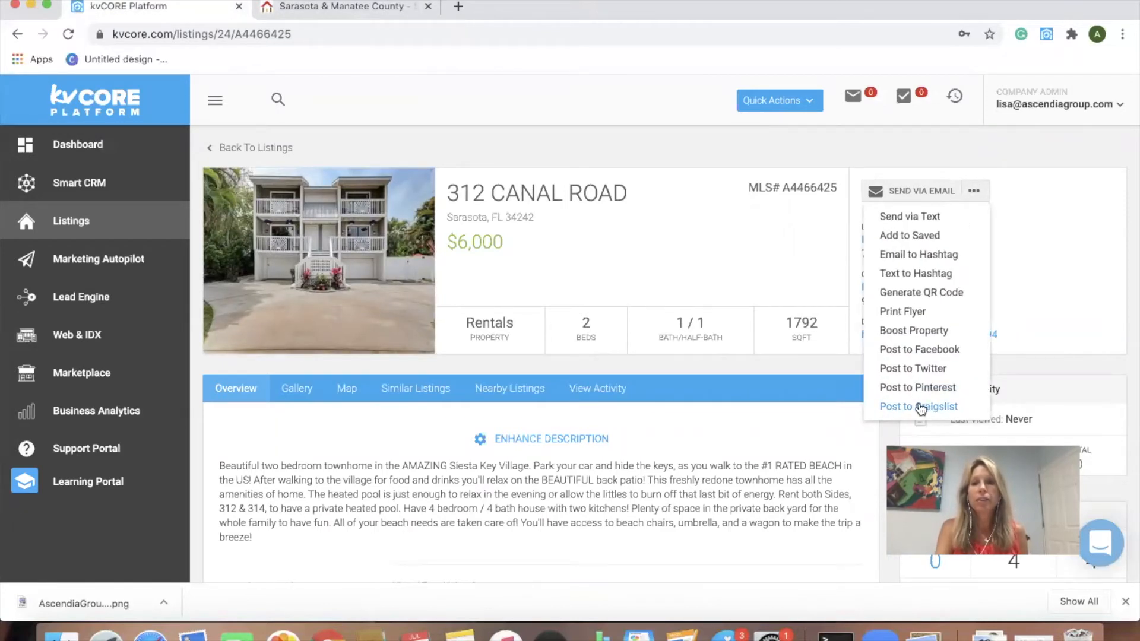
click(938, 409)
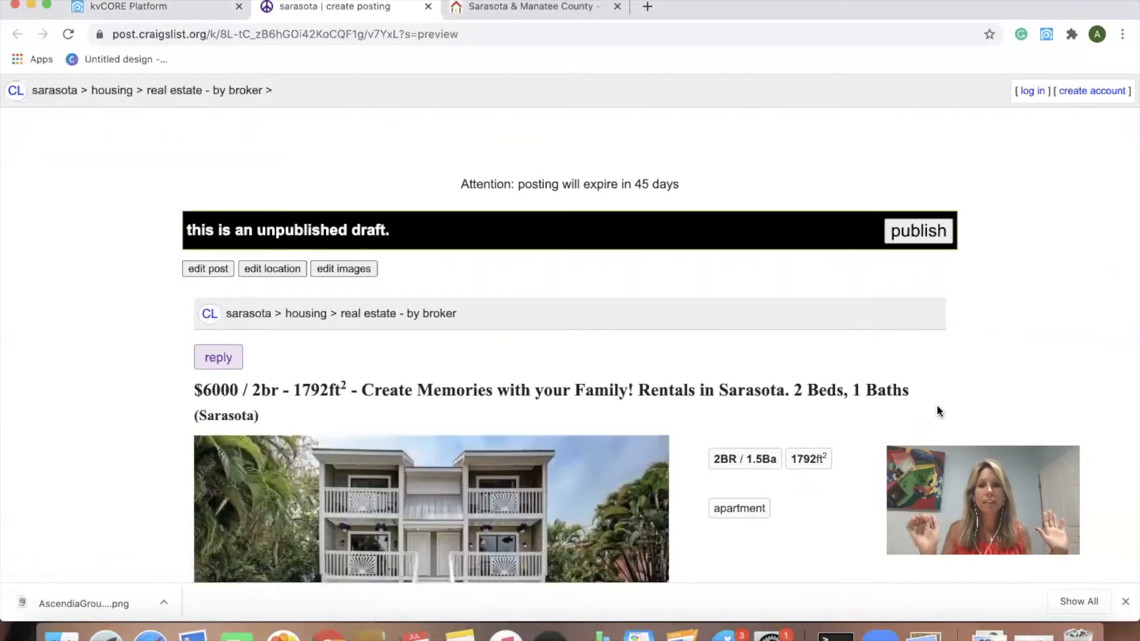
Step: Scroll the Craigslist draft and highlight the contact phone number and agent's name in its description
scroll(774, 383, down, 2)
scroll(774, 383, down, 6)
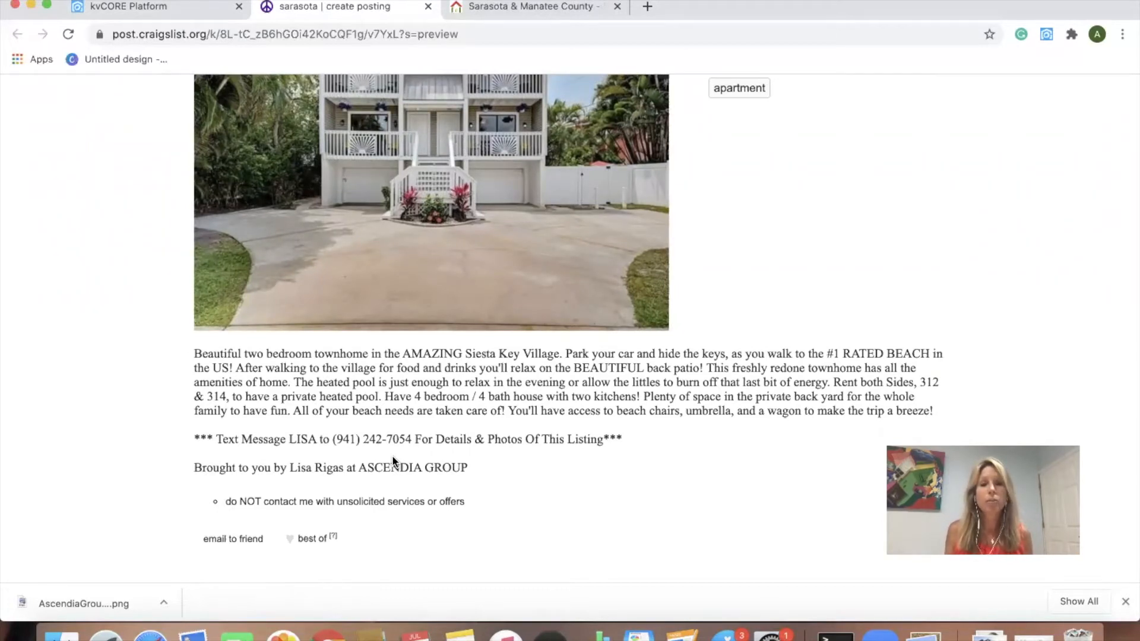
drag(411, 438, 332, 435)
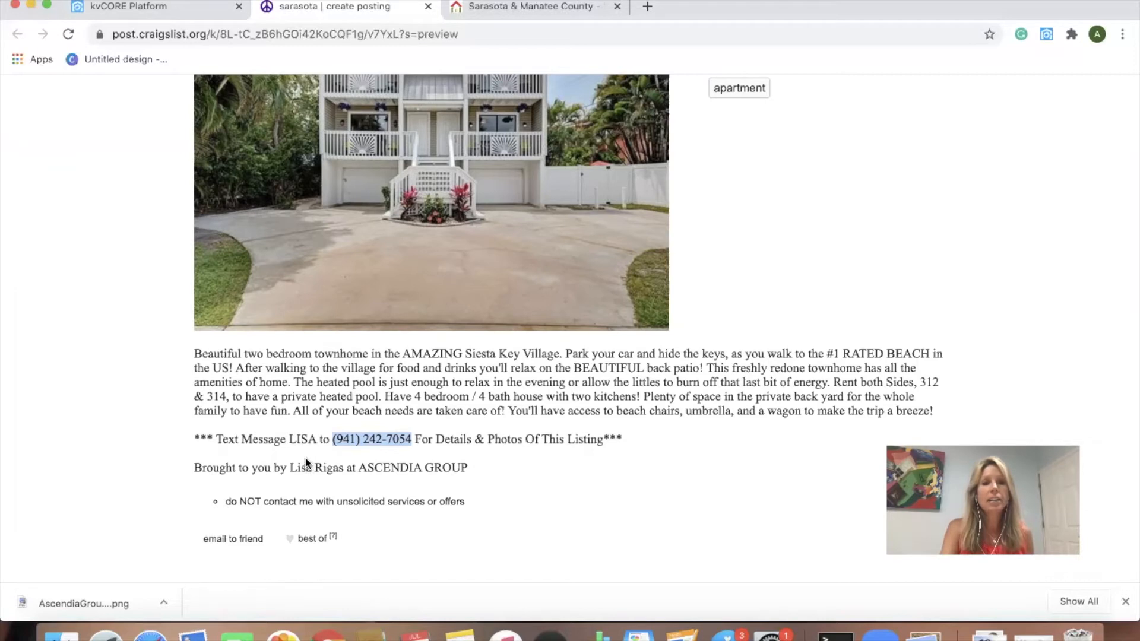
drag(318, 440, 287, 439)
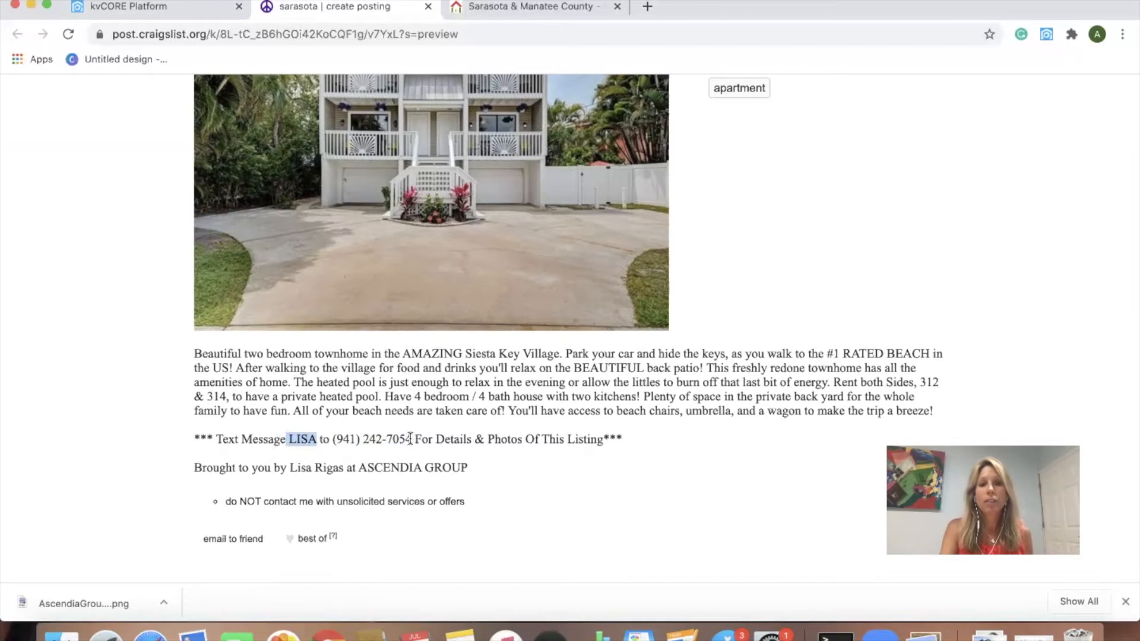
drag(411, 439, 336, 438)
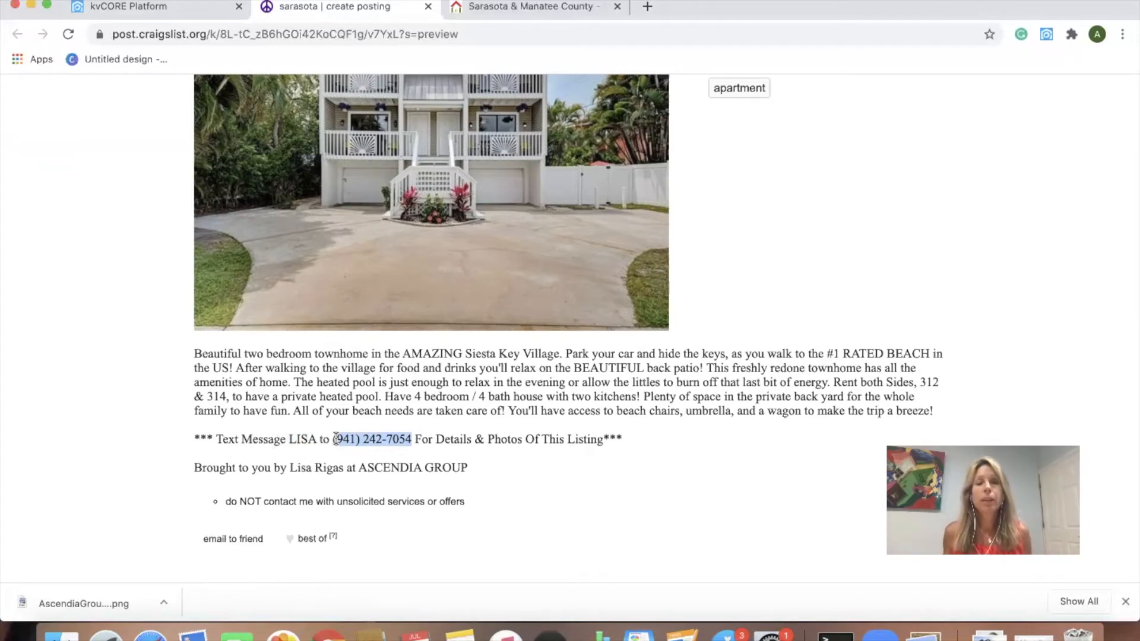
drag(316, 439, 286, 436)
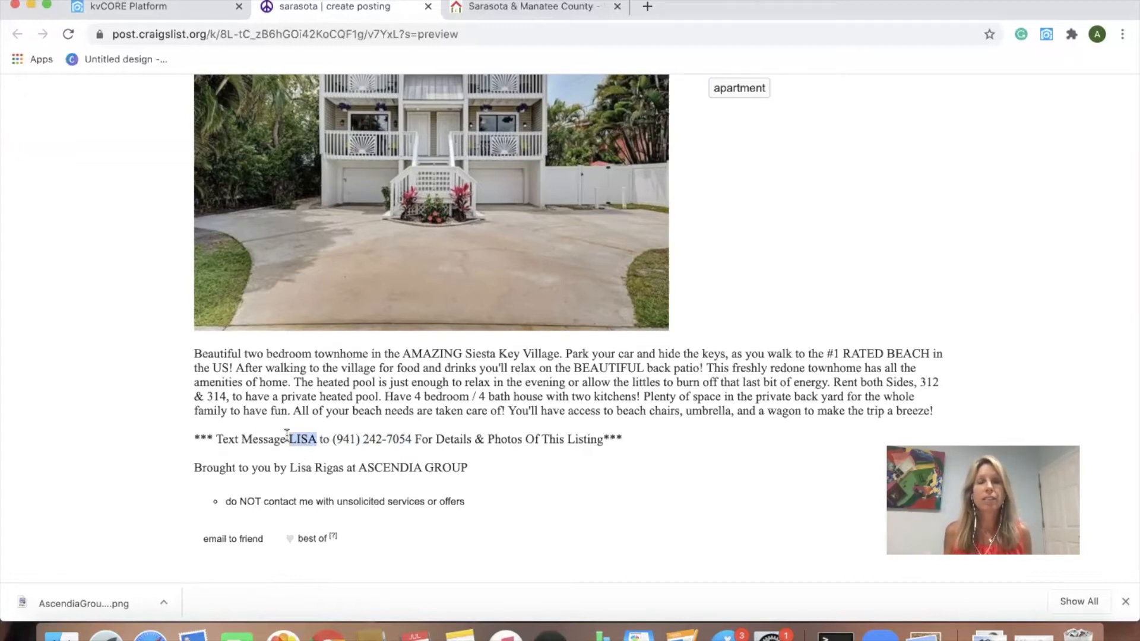
click(408, 439)
drag(409, 439, 343, 441)
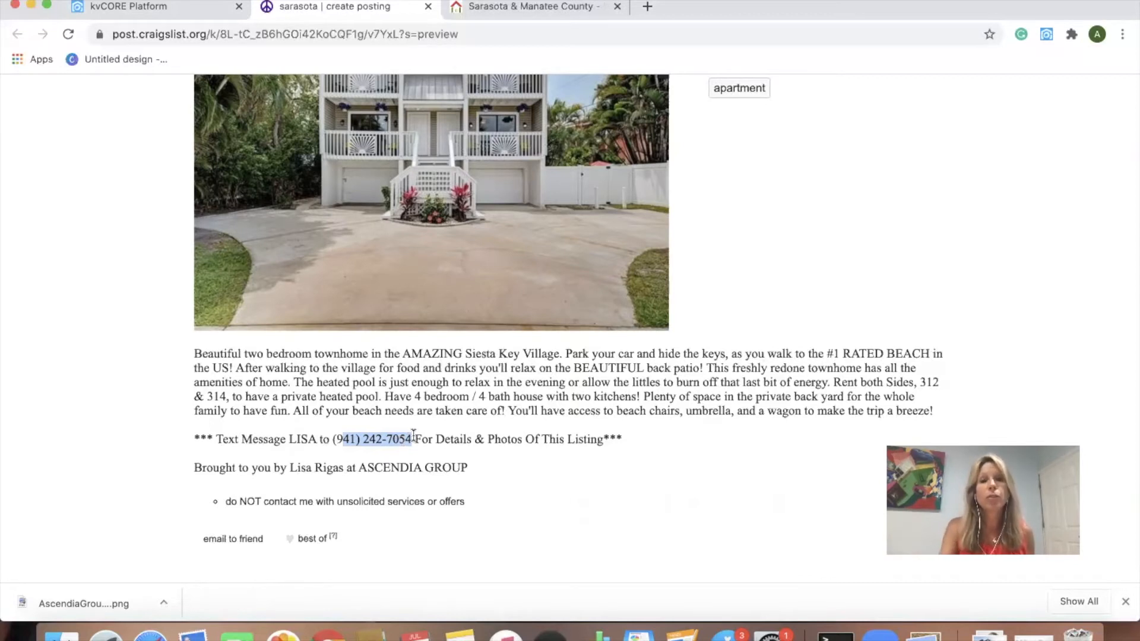
click(412, 437)
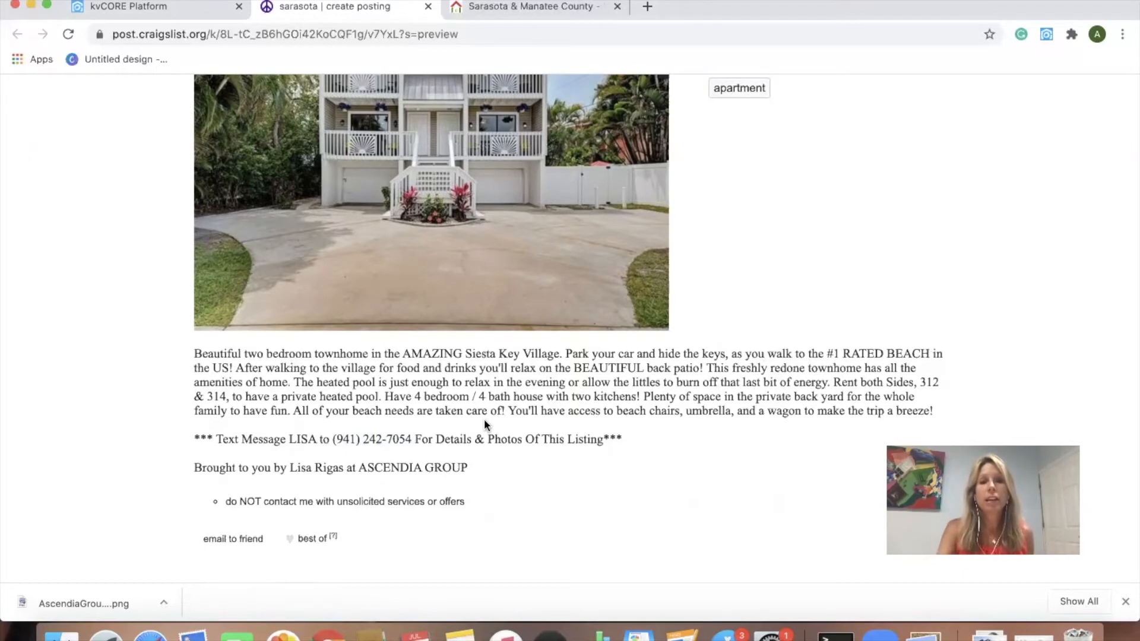
Step: Finish reviewing the ad, close the Craigslist tab, and reopen the listing's actions menu
scroll(486, 428, down, 5)
scroll(439, 439, up, 10)
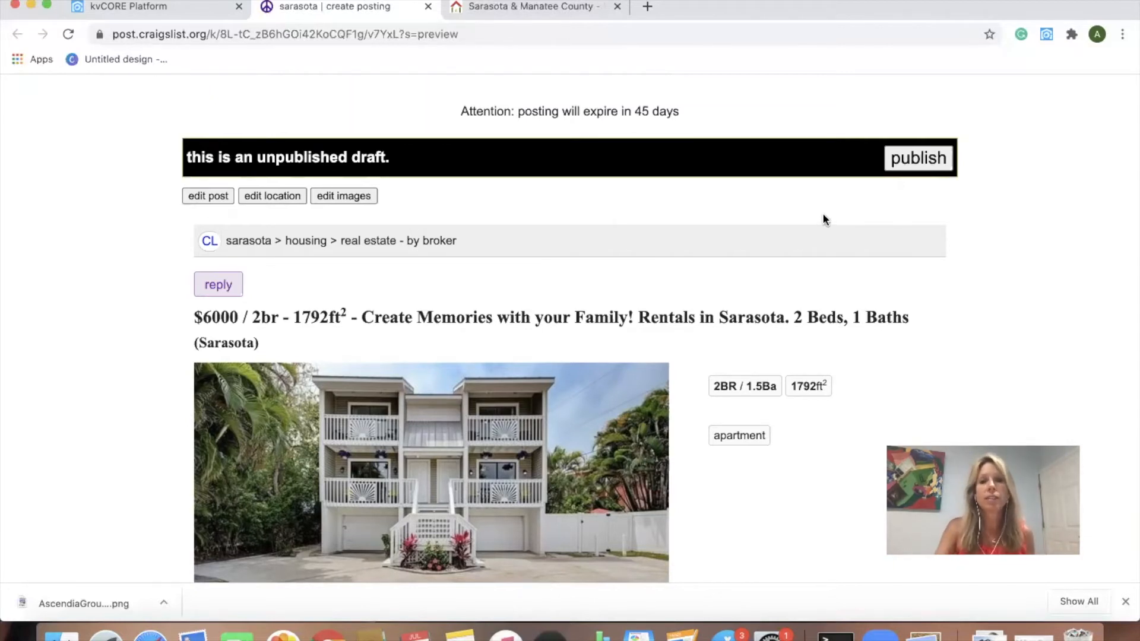
scroll(830, 251, down, 5)
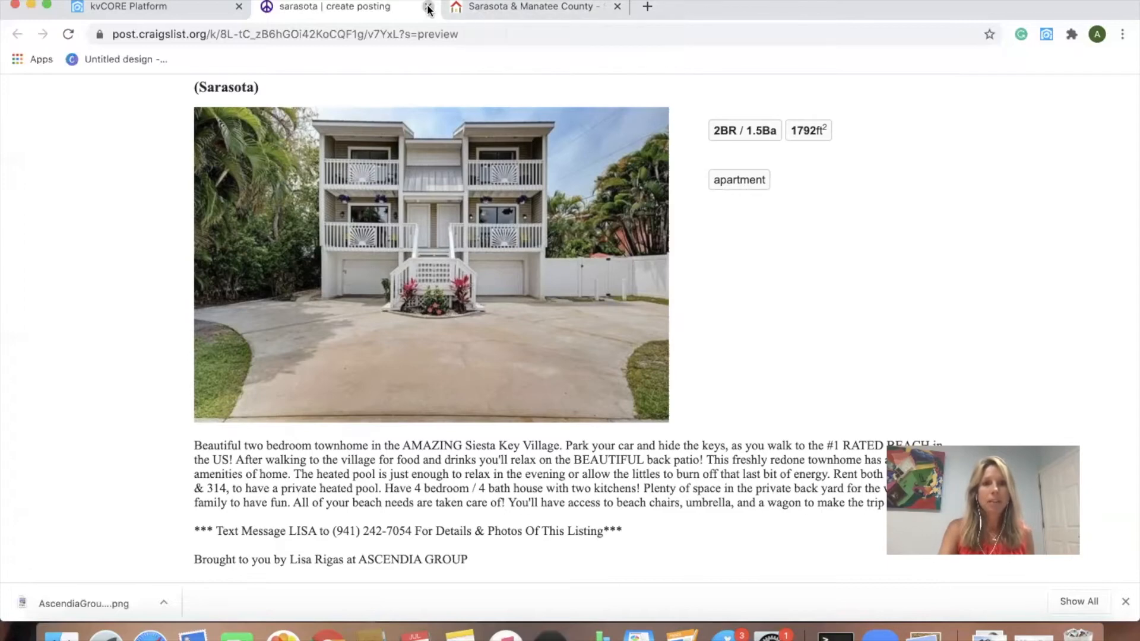
key(super+w)
click(973, 191)
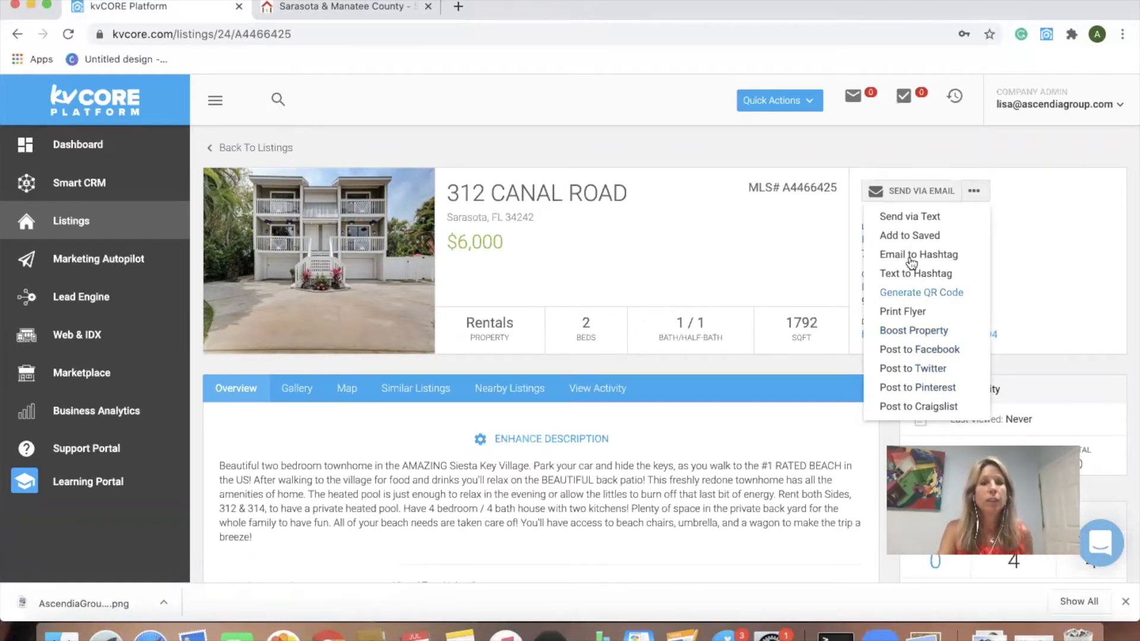
click(54, 224)
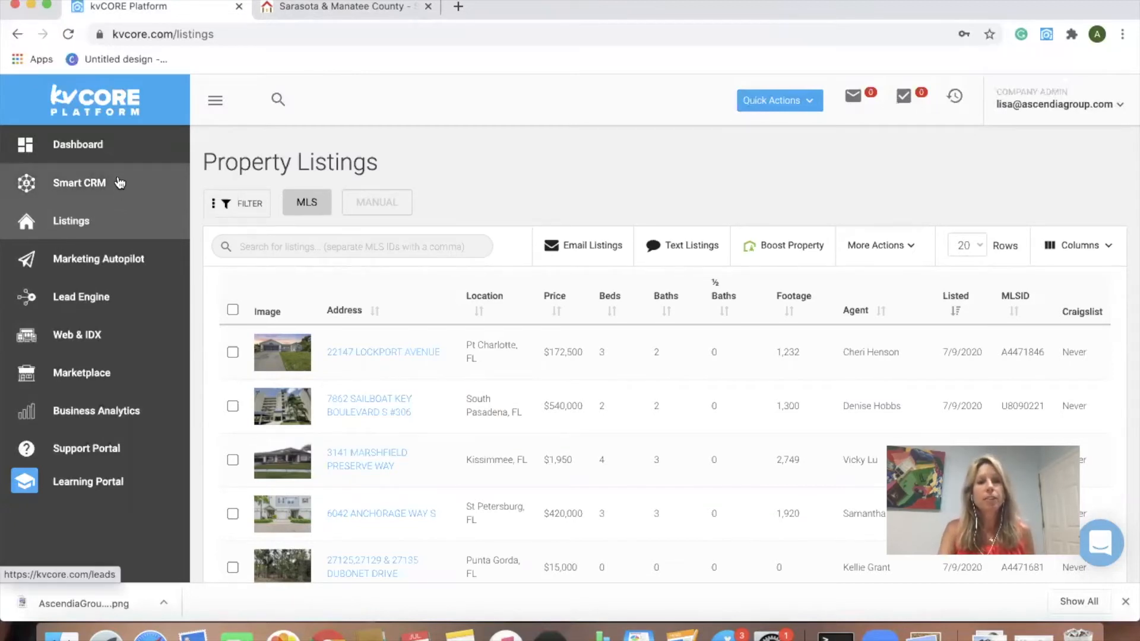
Step: Open Marketing Autopilot to view Smart Campaigns, Search Alerts, Behavioral Automation and Mobile Dialer
click(87, 272)
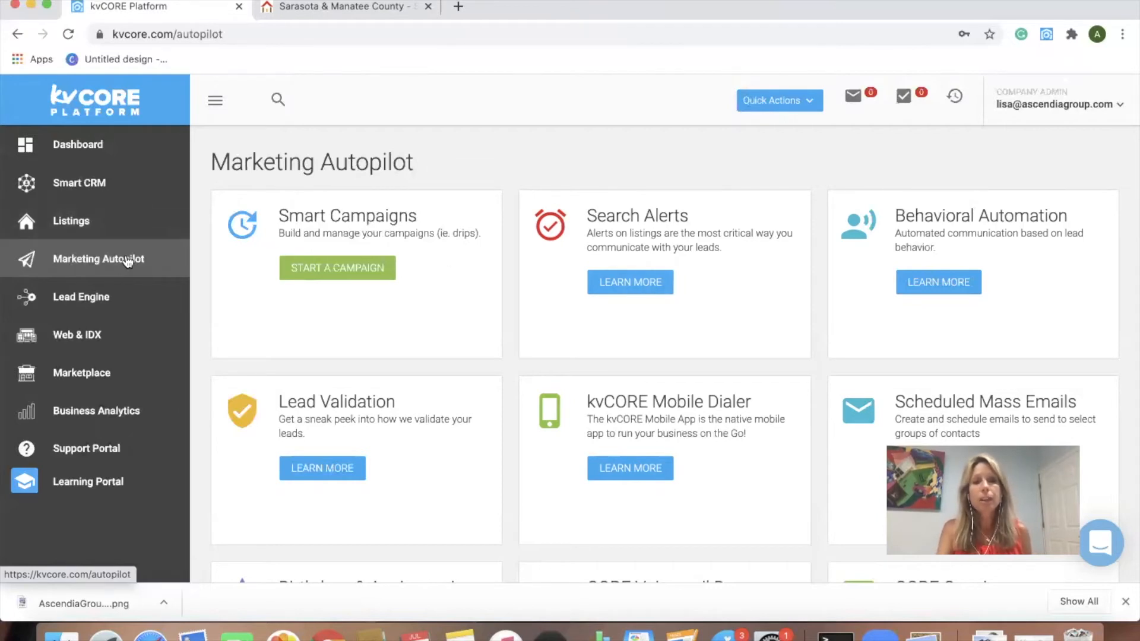
Step: Open Smart CRM and scroll the leads table showing status, interest, source and agent
click(83, 188)
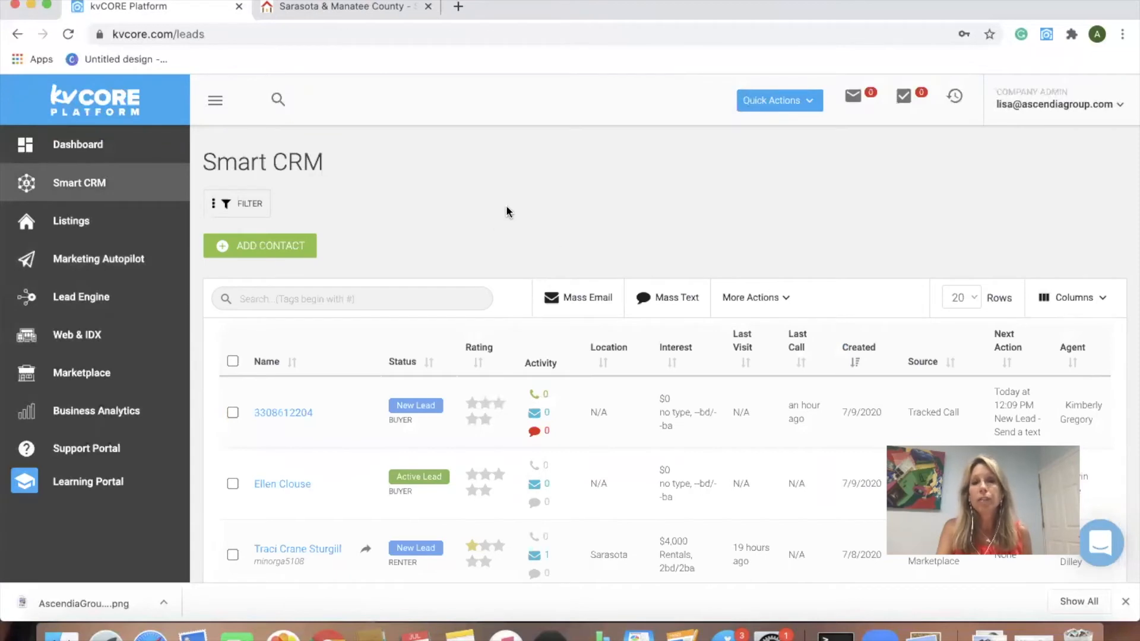
scroll(506, 208, down, 1)
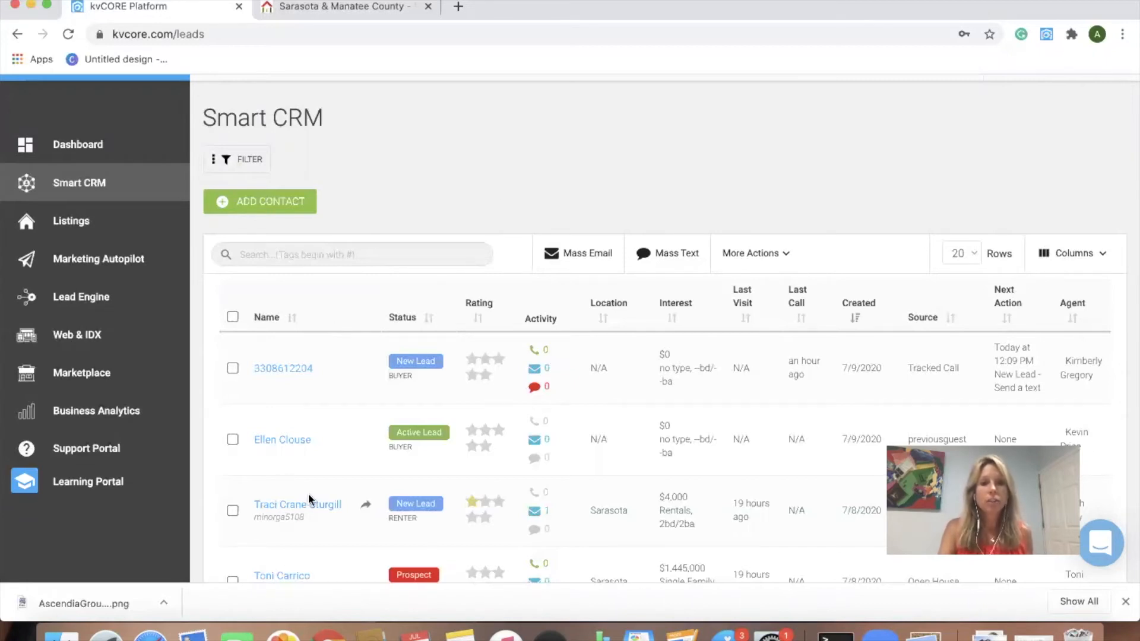
scroll(274, 507, down, 3)
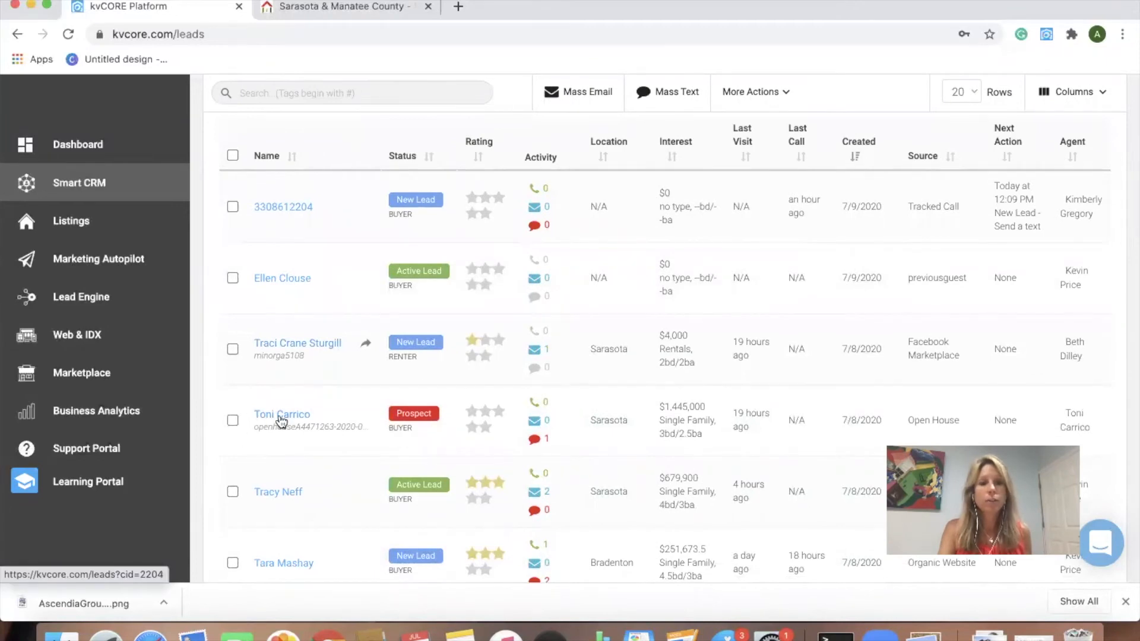
Step: Open the Open House prospect's record, review its inactive search alerts, then close it
click(281, 415)
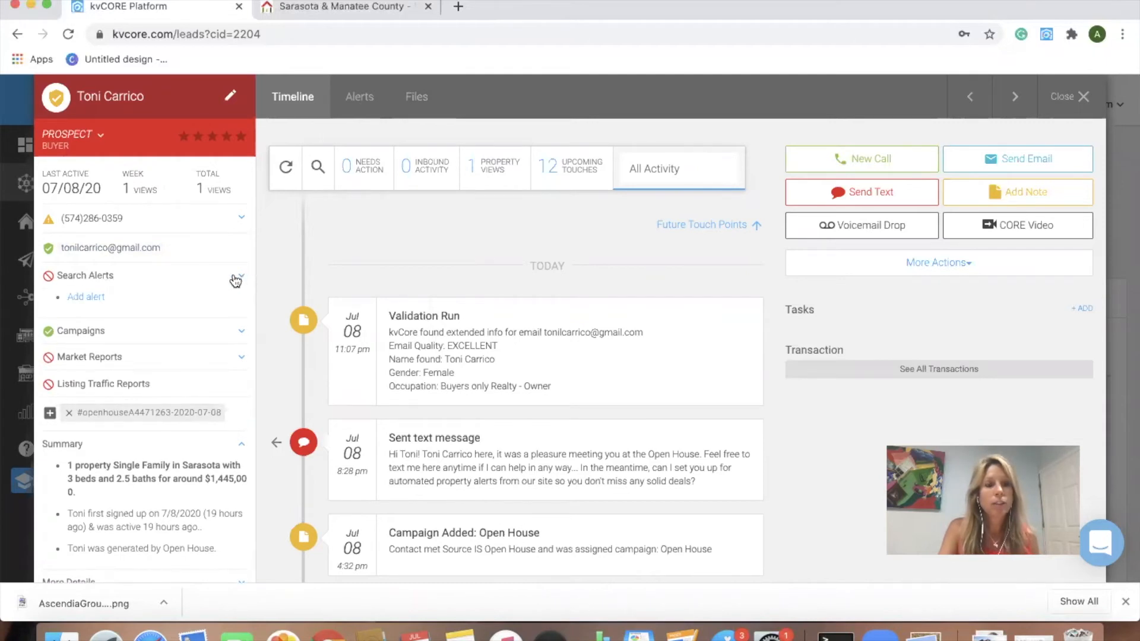
click(91, 298)
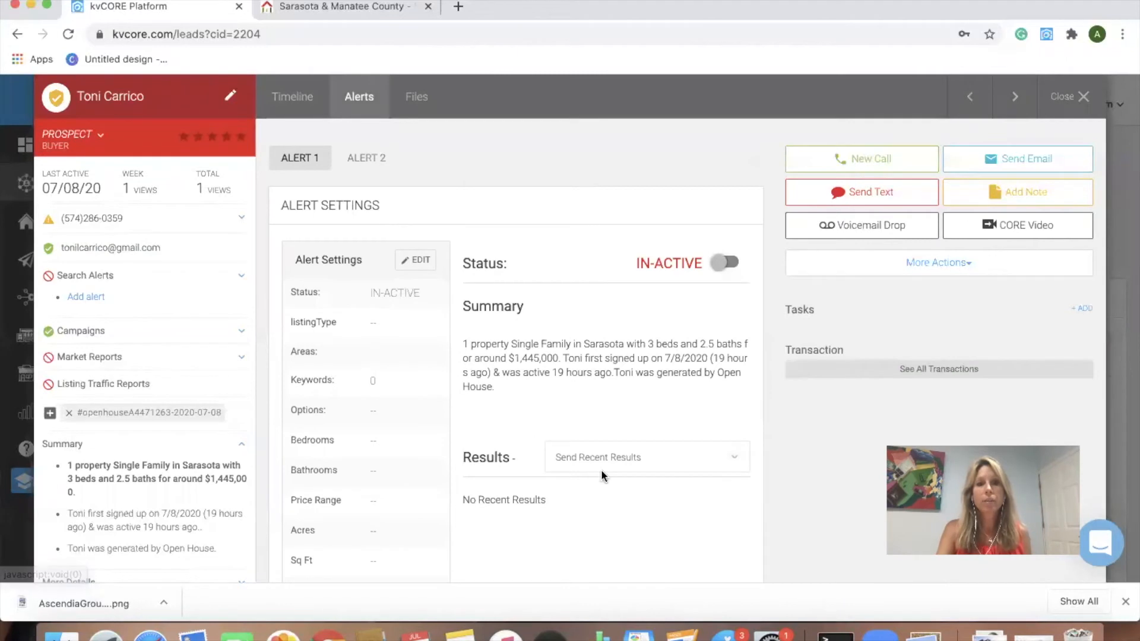
scroll(583, 436, down, 3)
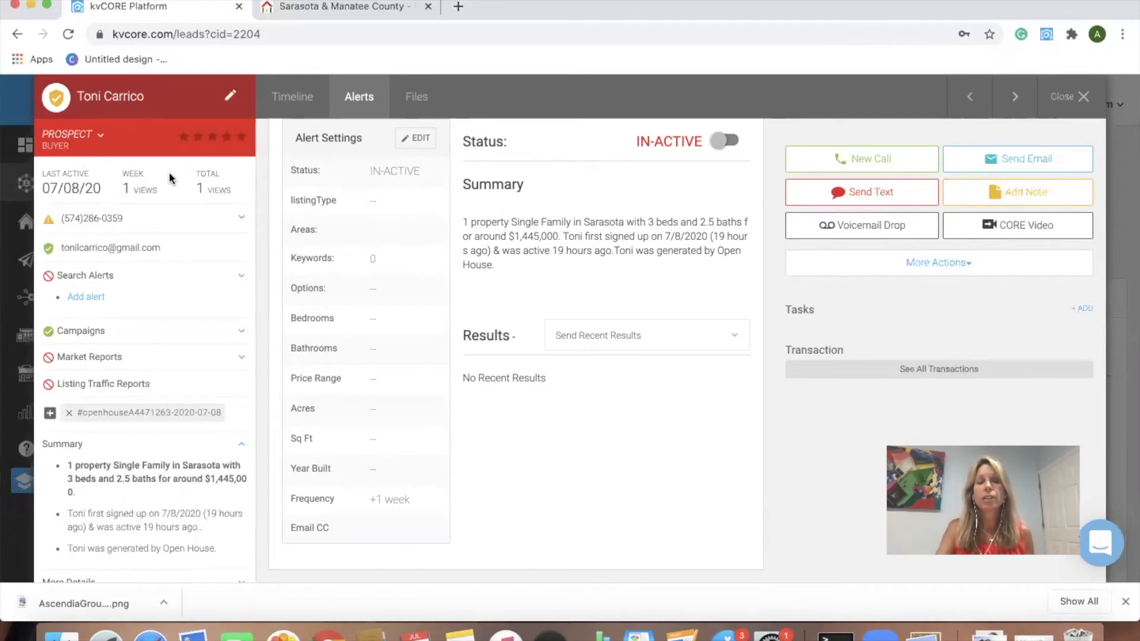
click(1067, 96)
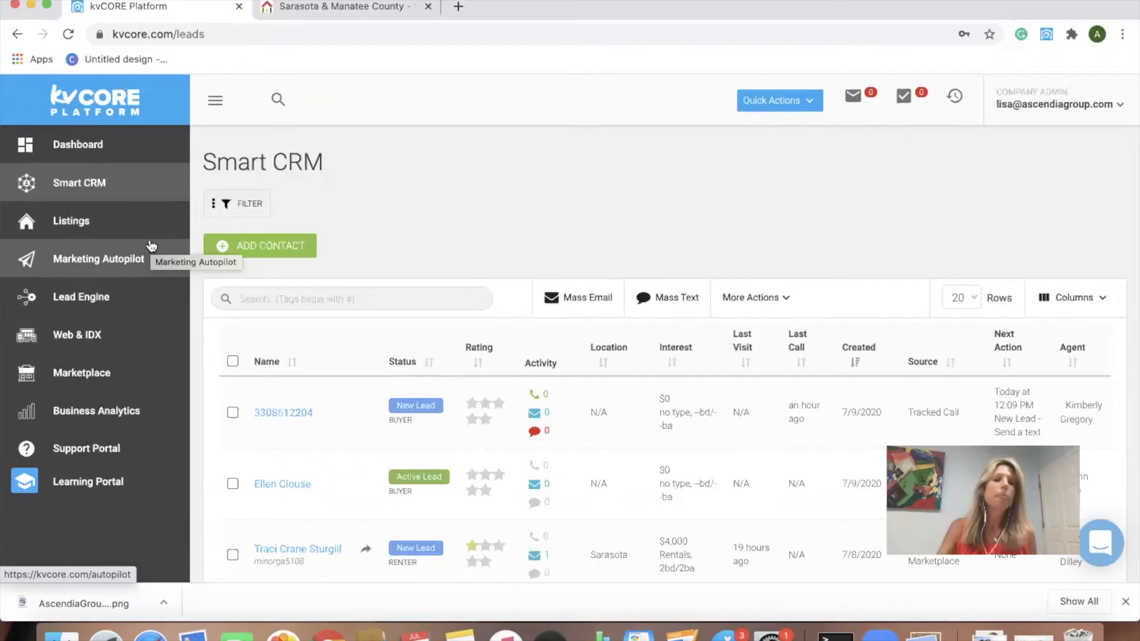
Step: Browse the Lead Engine tool cards, from Landing Page and IDX Squeeze Page to CMA Builder
click(90, 296)
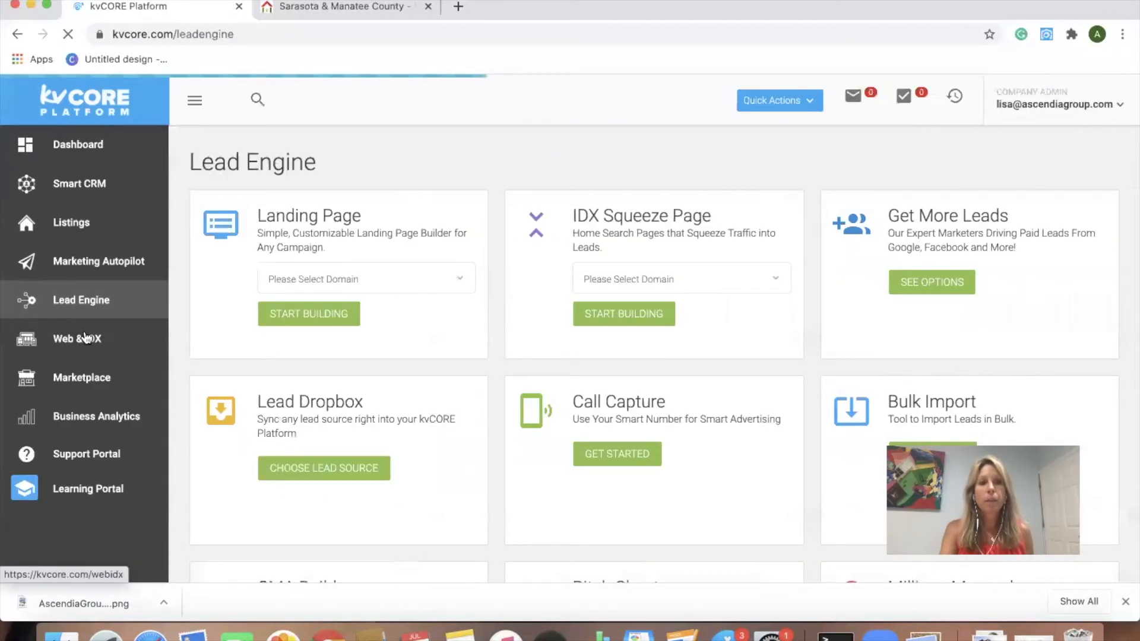
click(86, 337)
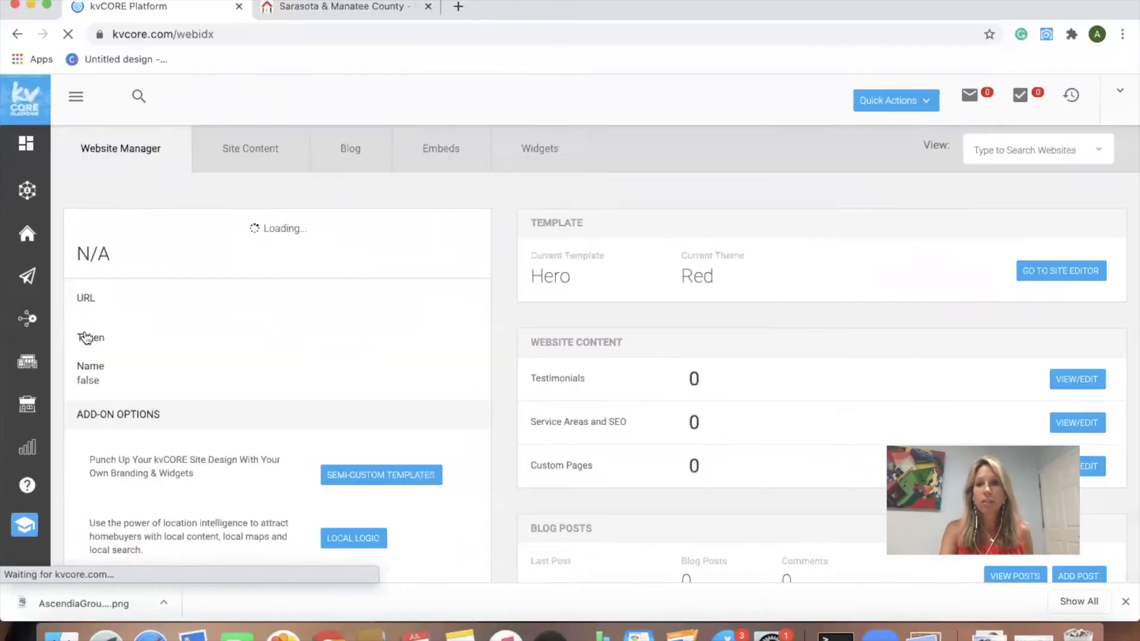
click(78, 299)
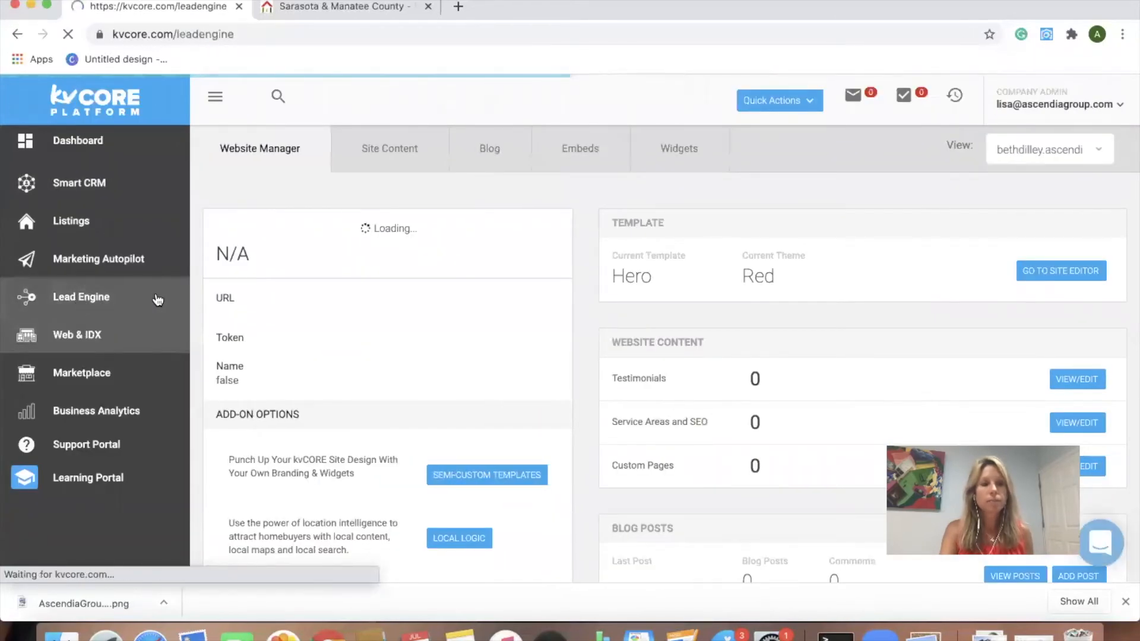
scroll(446, 355, down, 5)
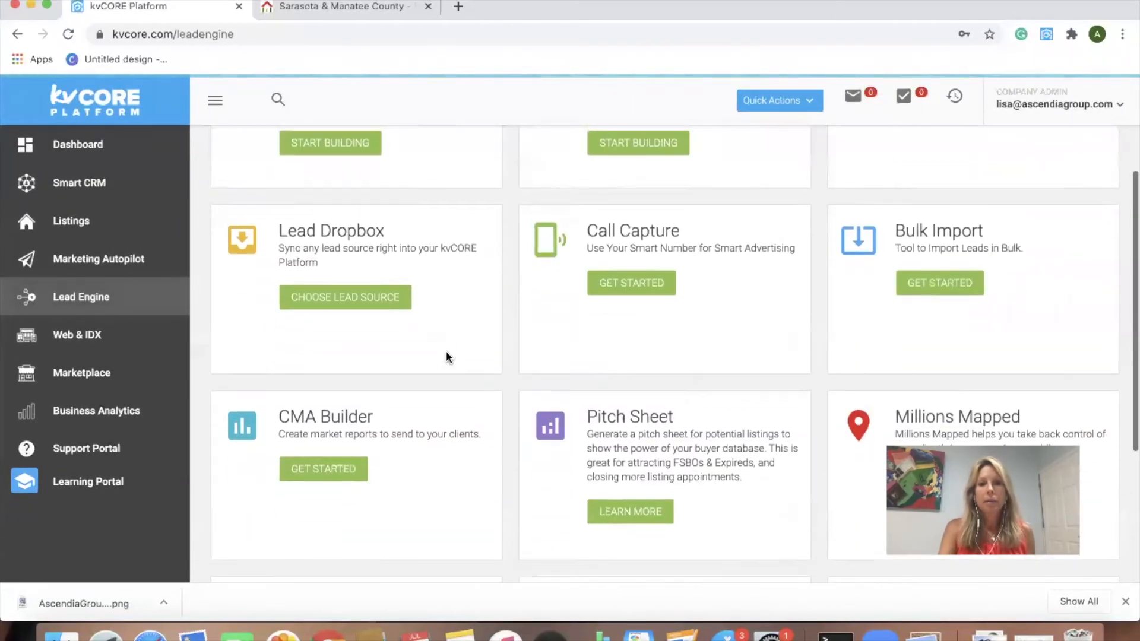
scroll(446, 353, down, 3)
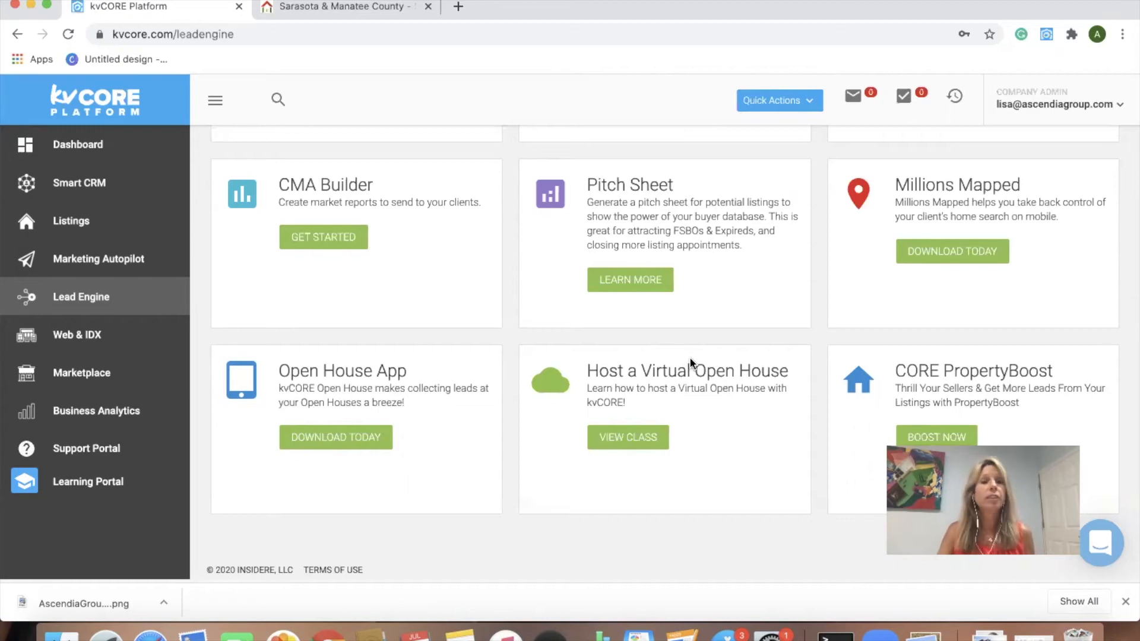
scroll(648, 350, up, 10)
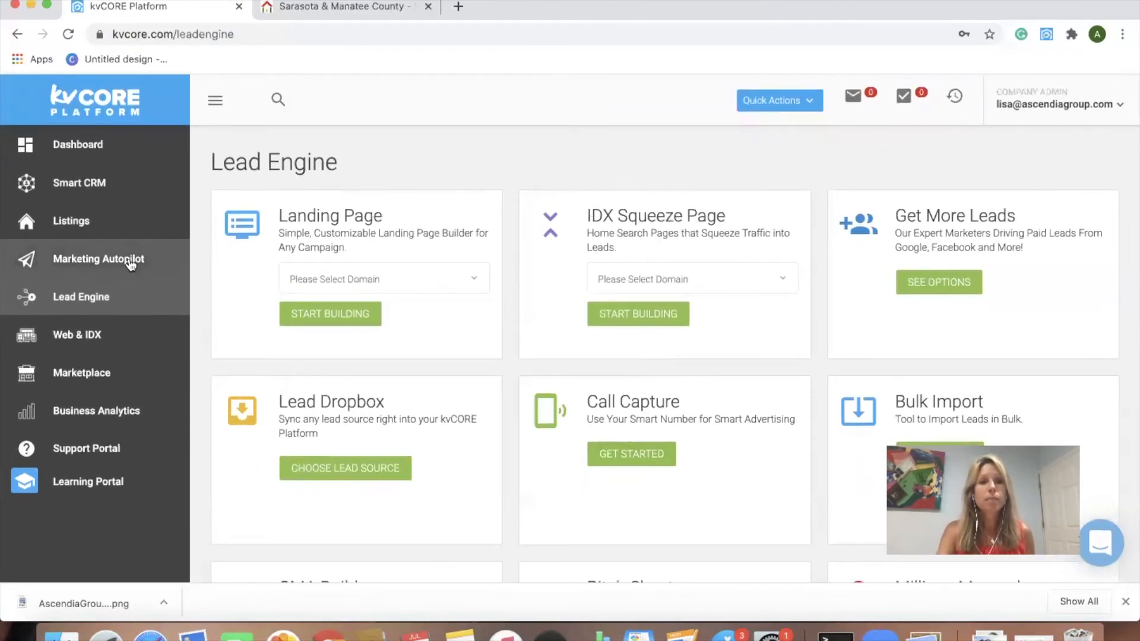
Step: Start a campaign from Marketing Autopilot and scroll the Smart Campaigns table of Open House and default campaigns
click(129, 264)
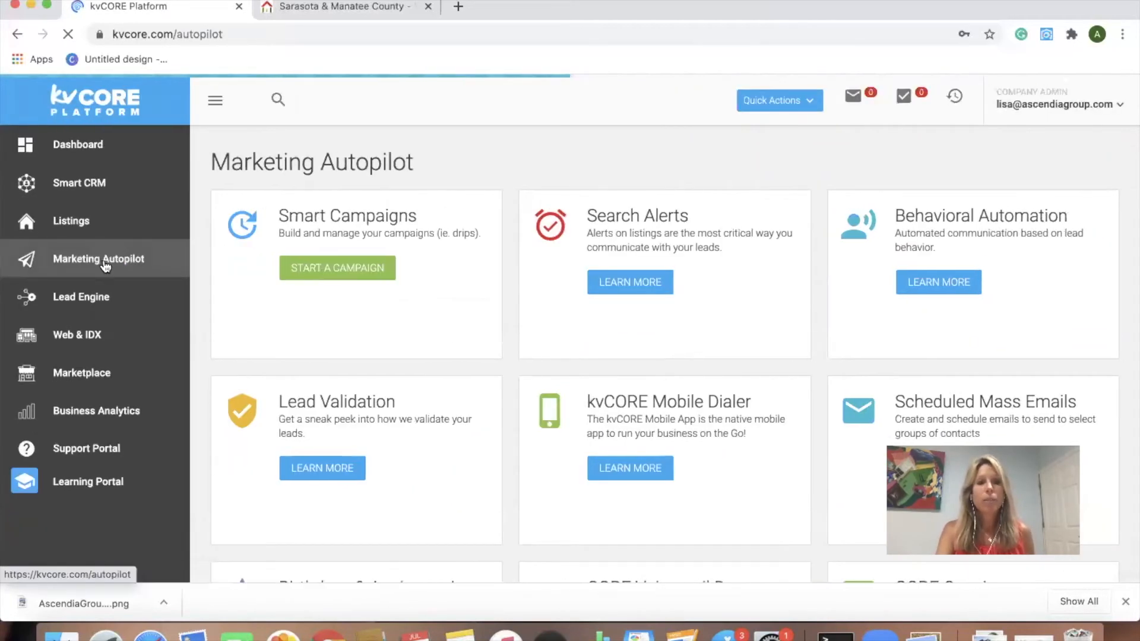
click(370, 268)
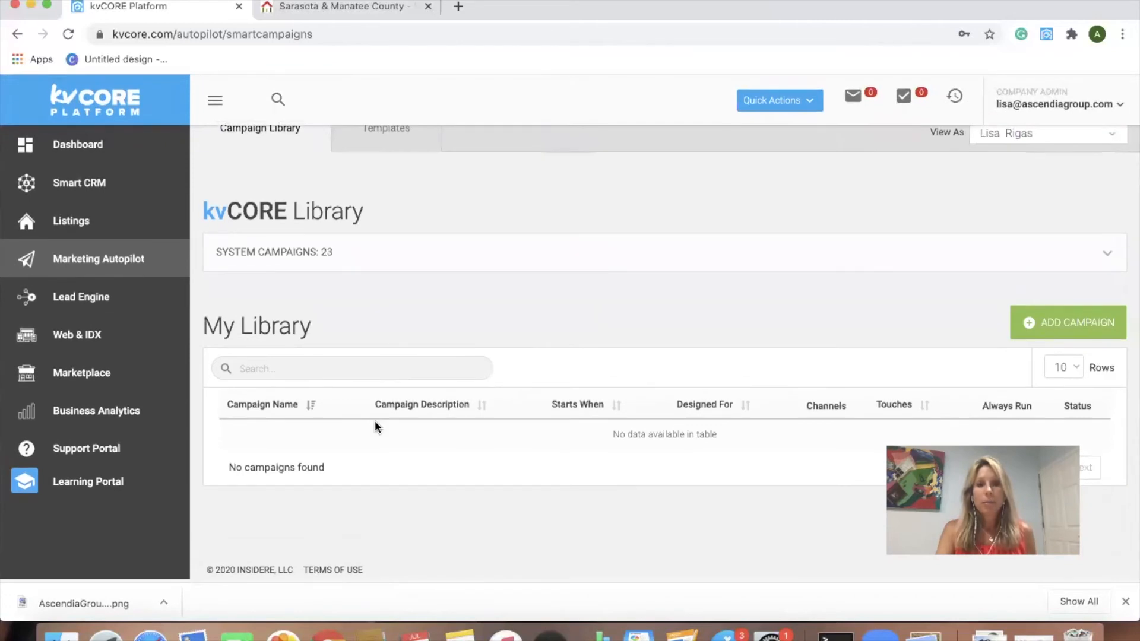
scroll(449, 479, down, 3)
scroll(450, 479, down, 2)
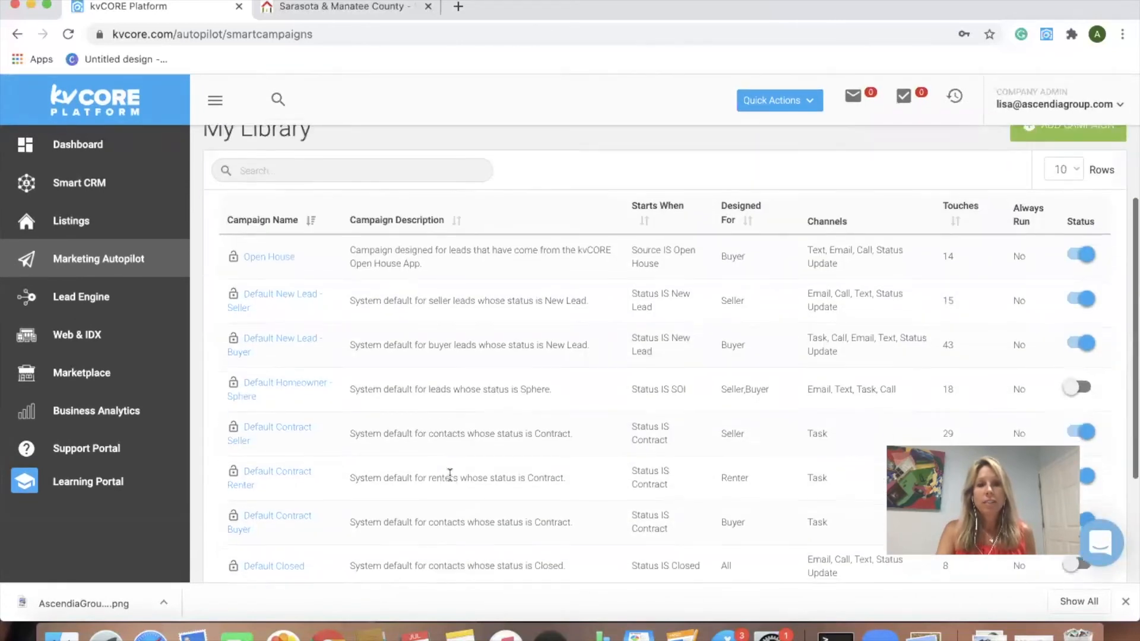
scroll(412, 414, down, 2)
scroll(413, 414, up, 3)
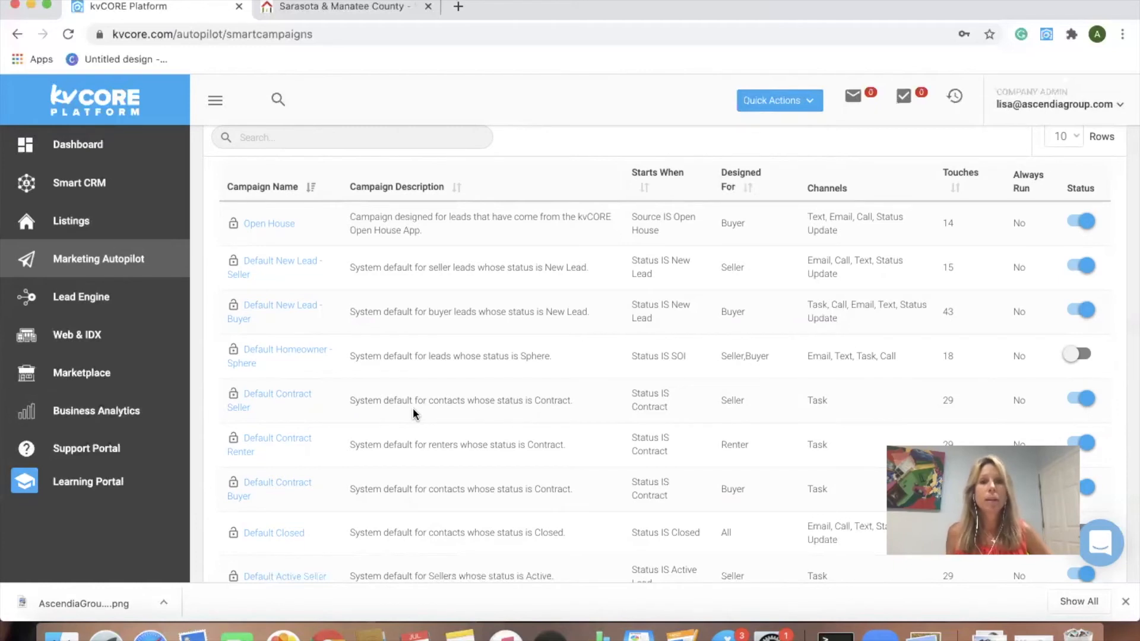
Step: Open the Open House campaign and scroll its actions, from the HOUR 4 text to DAY 30 email
click(280, 226)
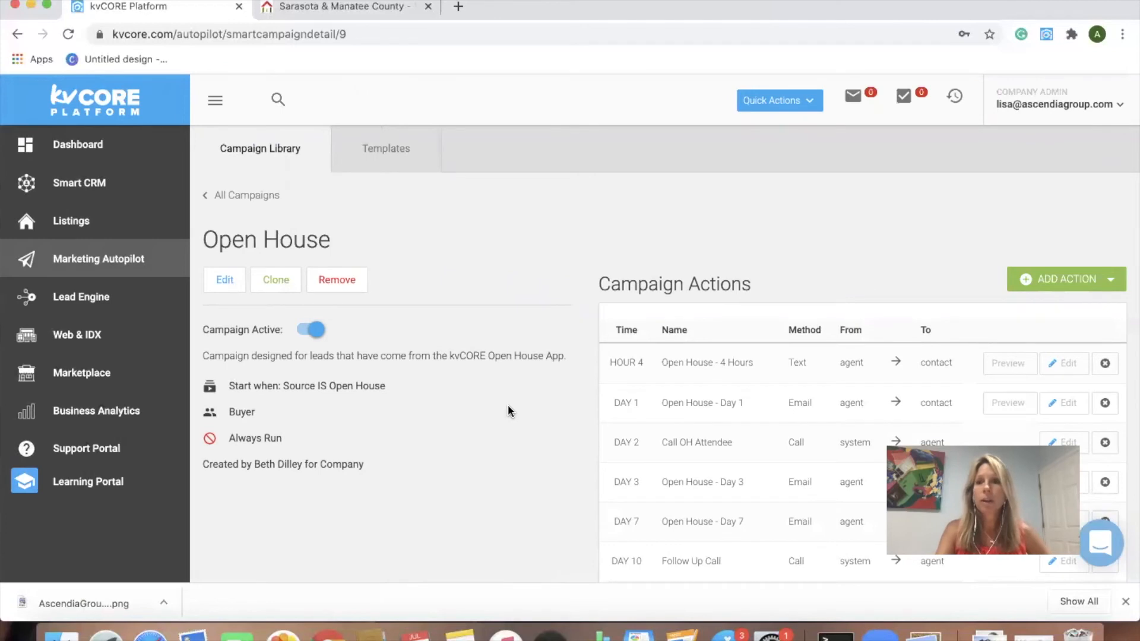
scroll(565, 466, down, 3)
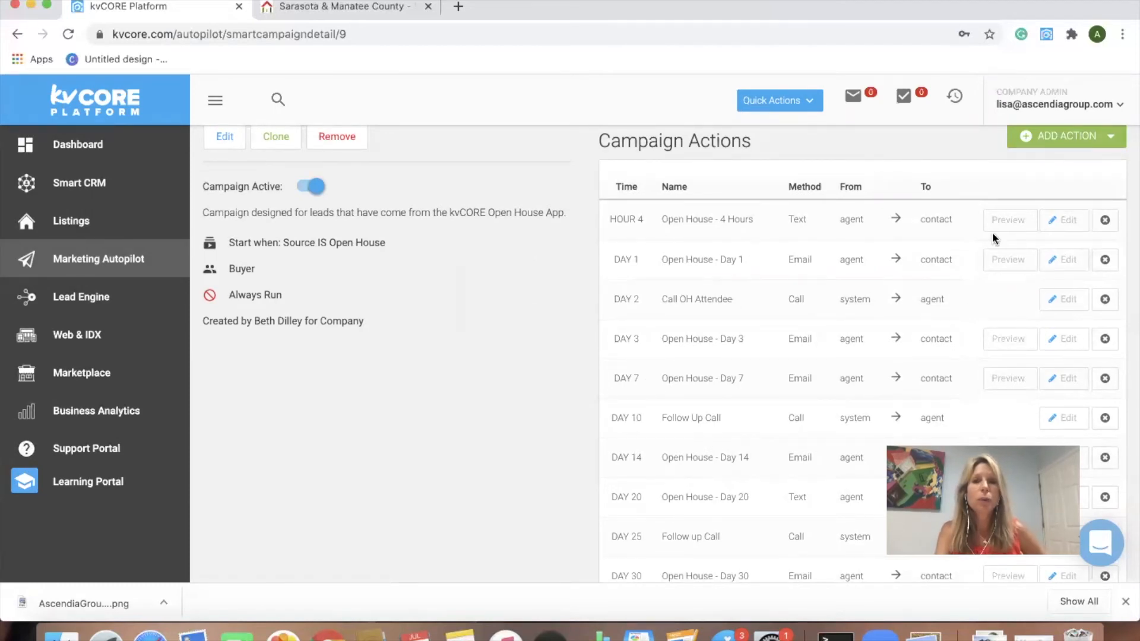
click(1063, 220)
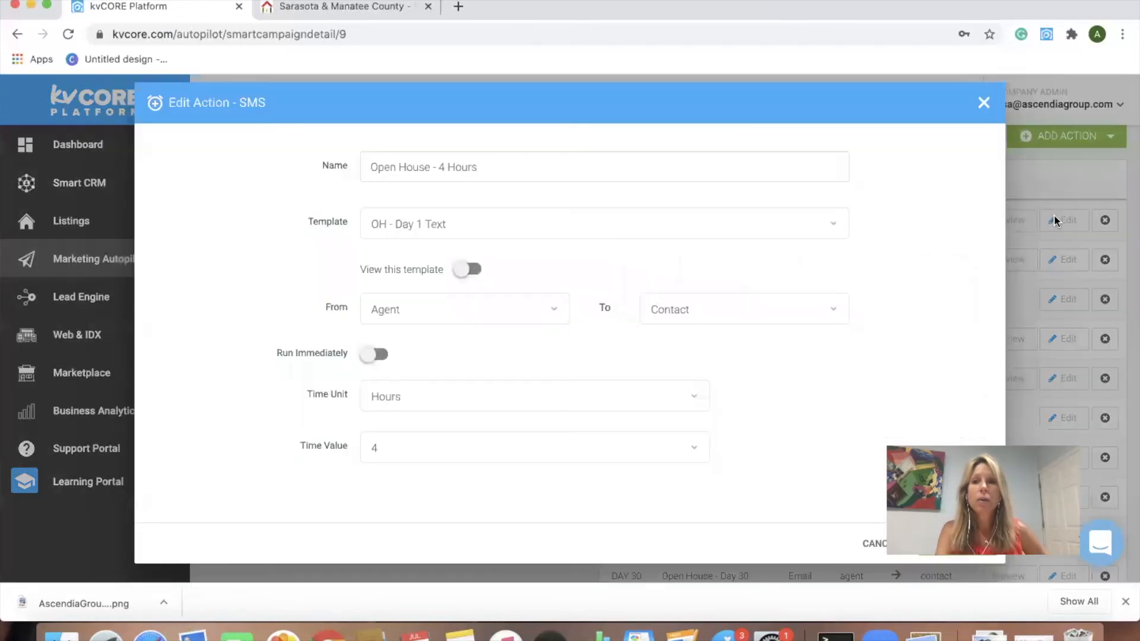
scroll(615, 330, down, 3)
scroll(614, 330, up, 3)
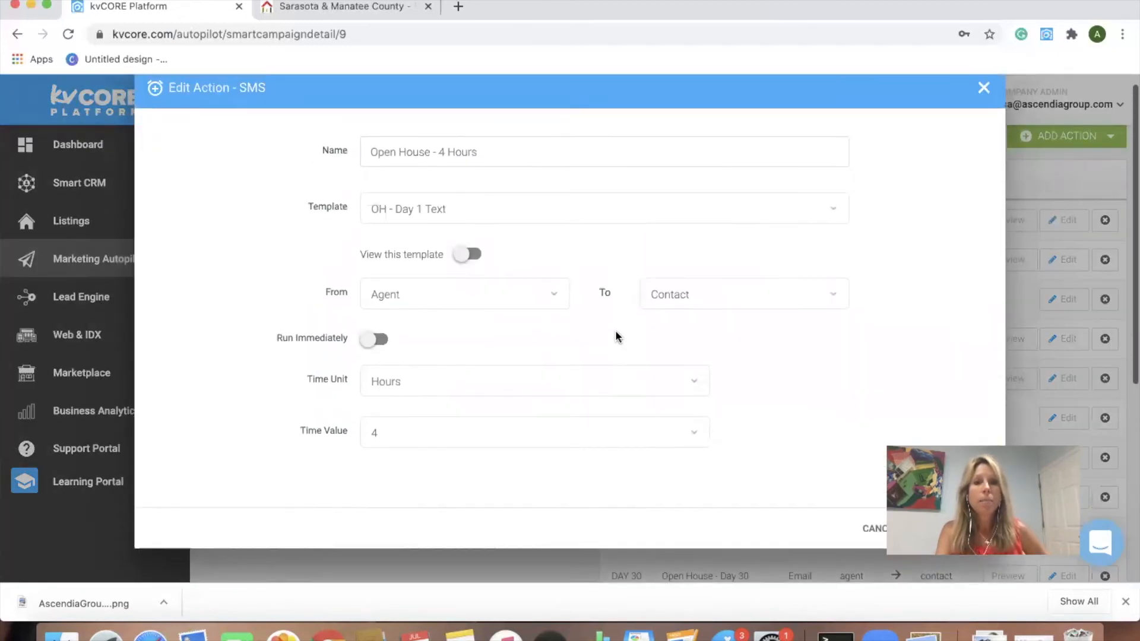
click(984, 103)
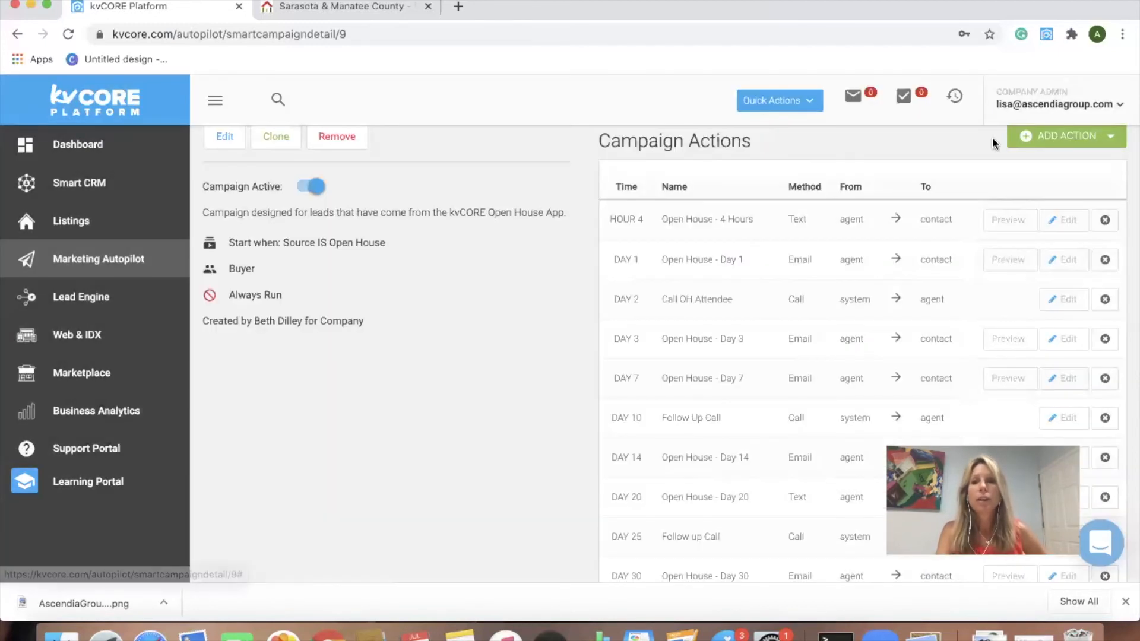
click(1005, 220)
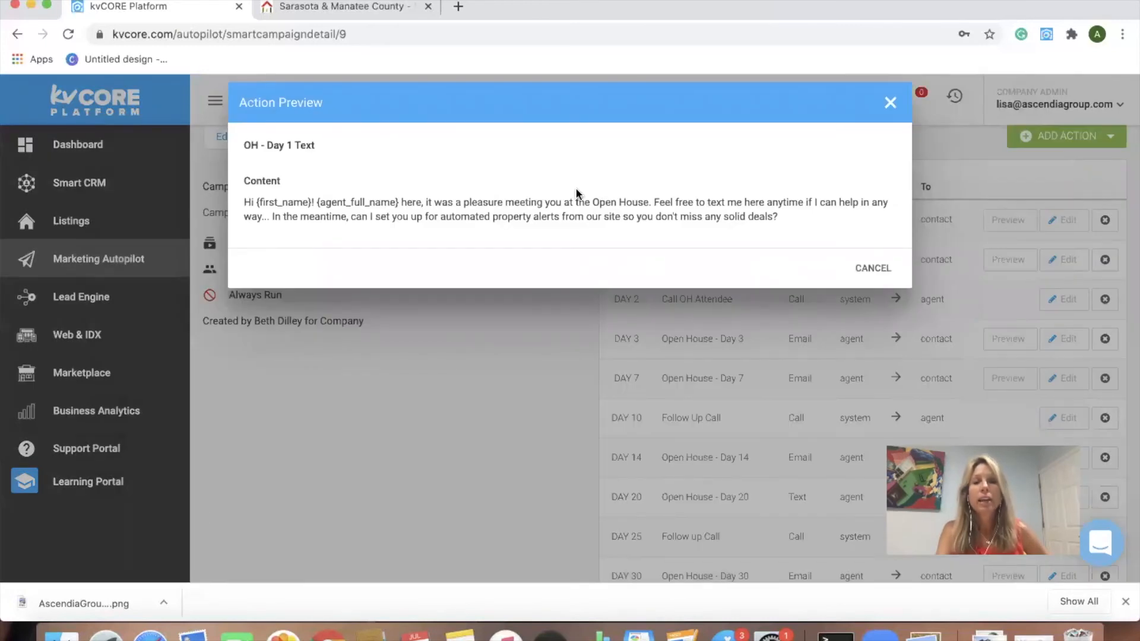
click(890, 105)
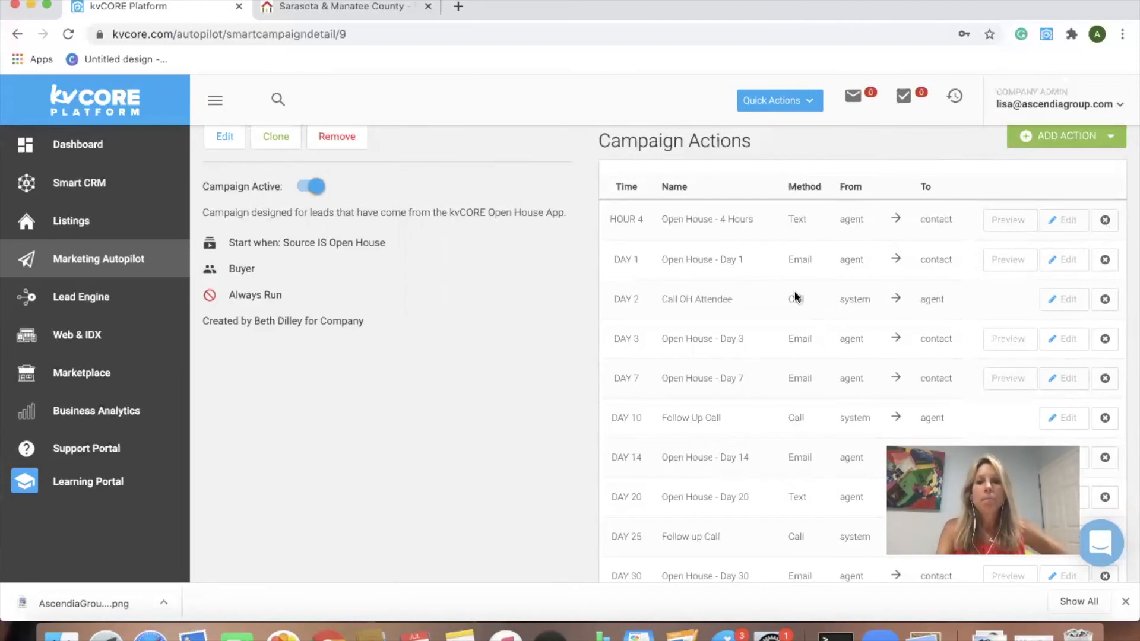
scroll(746, 445, down, 3)
scroll(746, 443, down, 3)
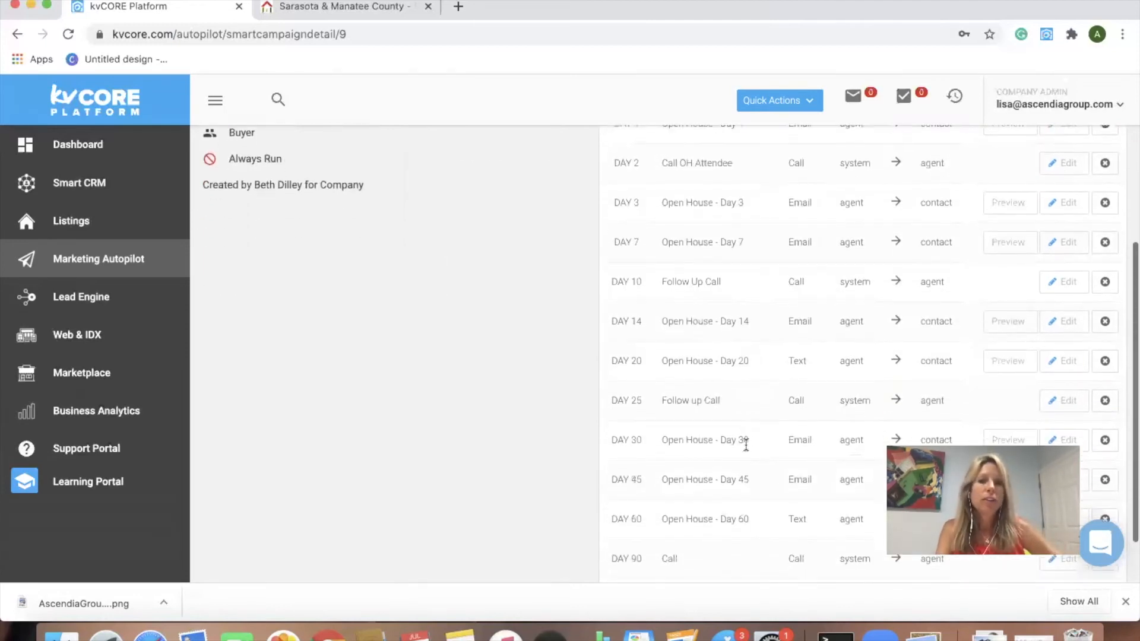
scroll(745, 442, up, 8)
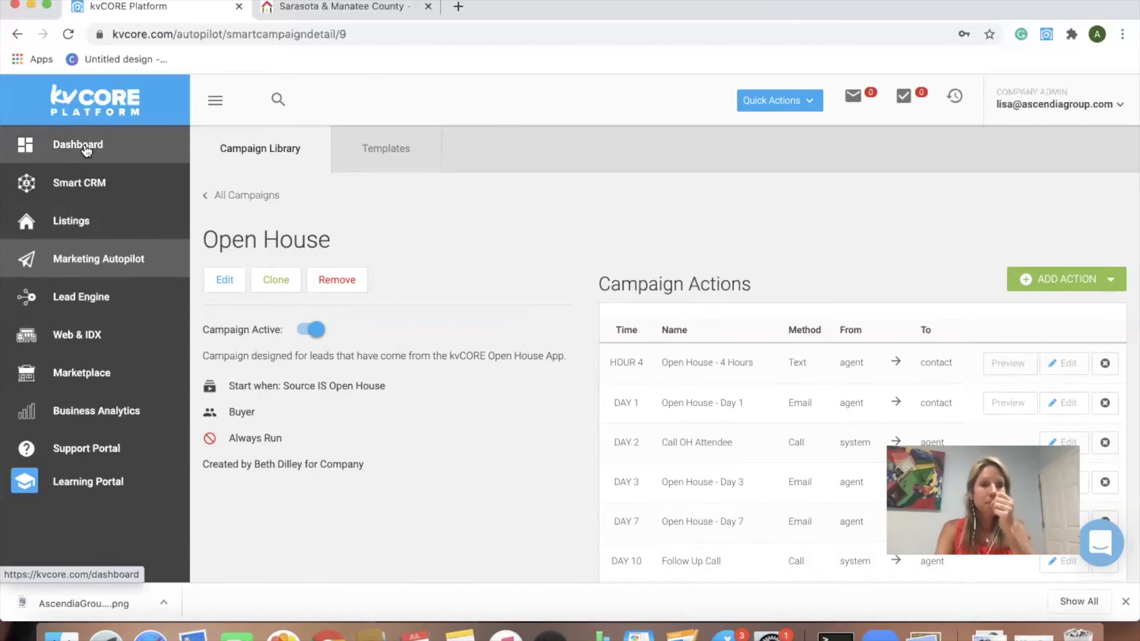
Step: Open the Web & IDX Website Manager and highlight the agent site's URL
click(72, 334)
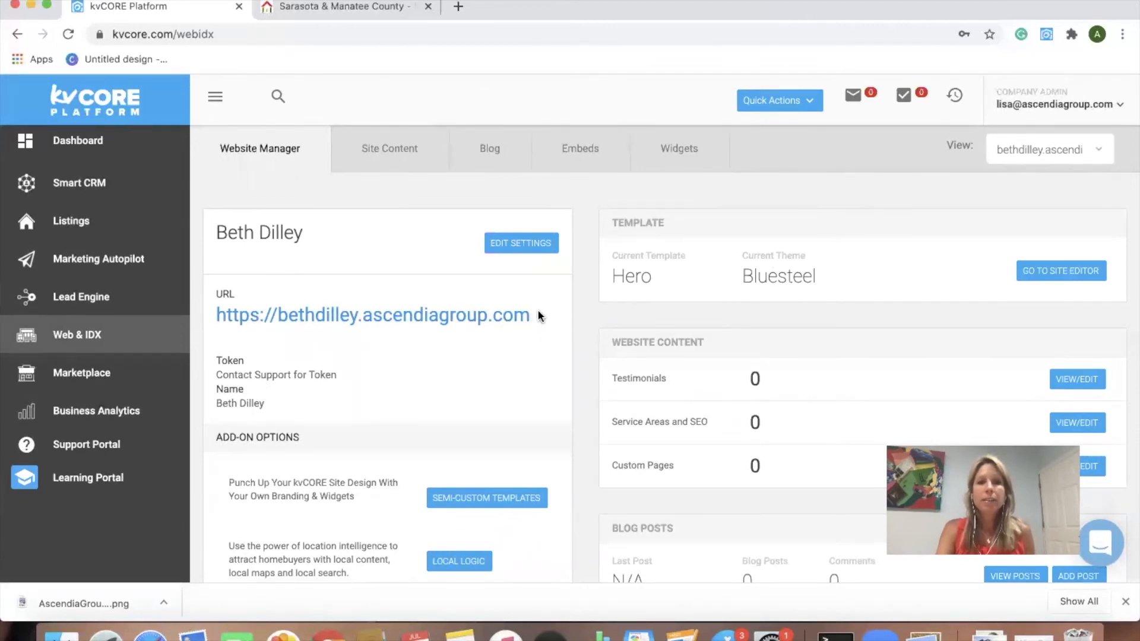
drag(532, 315, 215, 316)
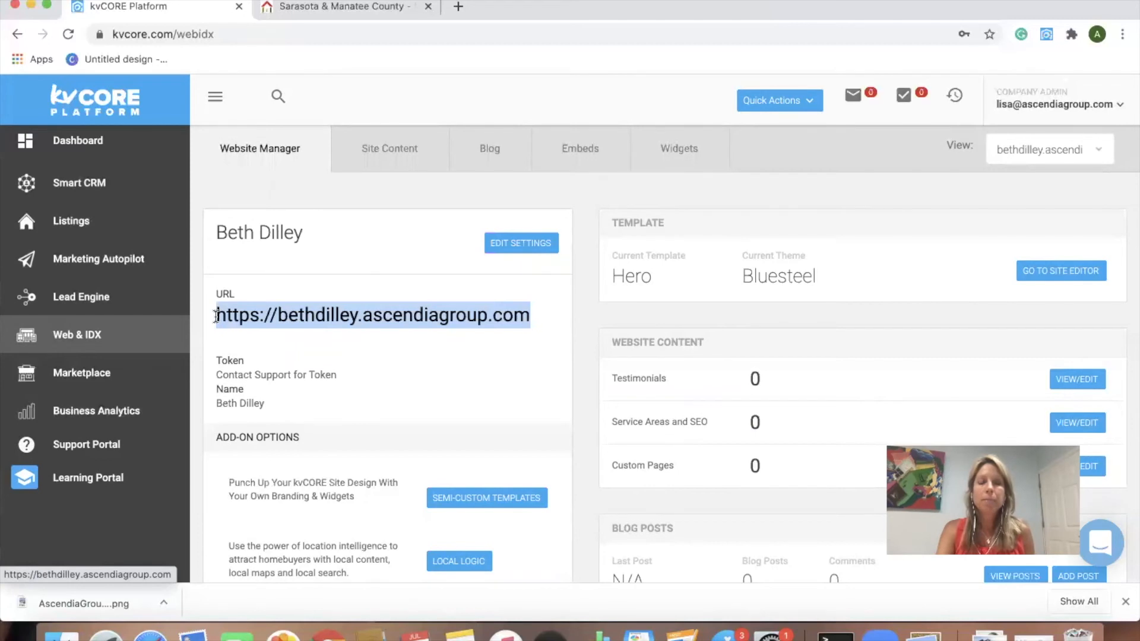
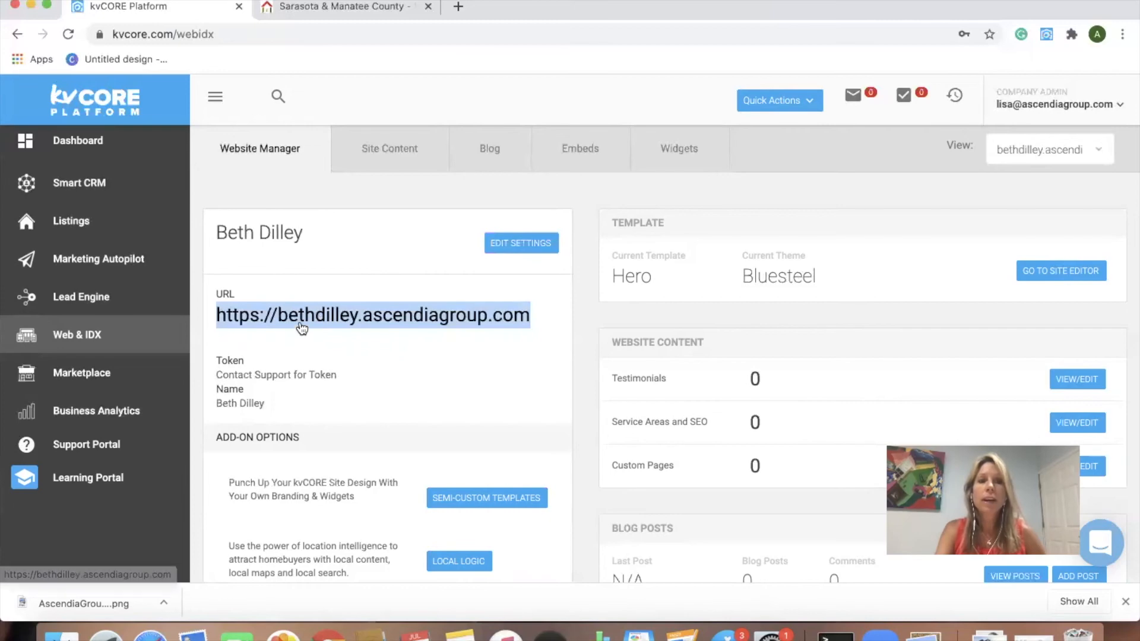
Step: Open the Marketplace and scroll to Most Popular add-ons like CORE PropertyBoost, Smart Number and Vanity Domain
click(93, 373)
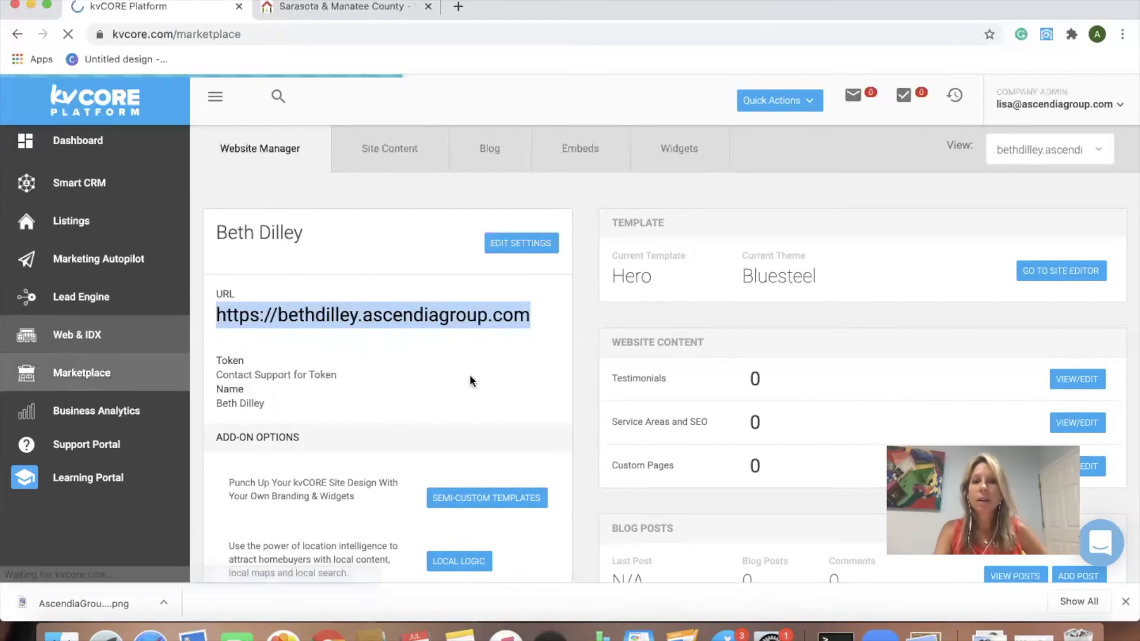
scroll(673, 439, down, 10)
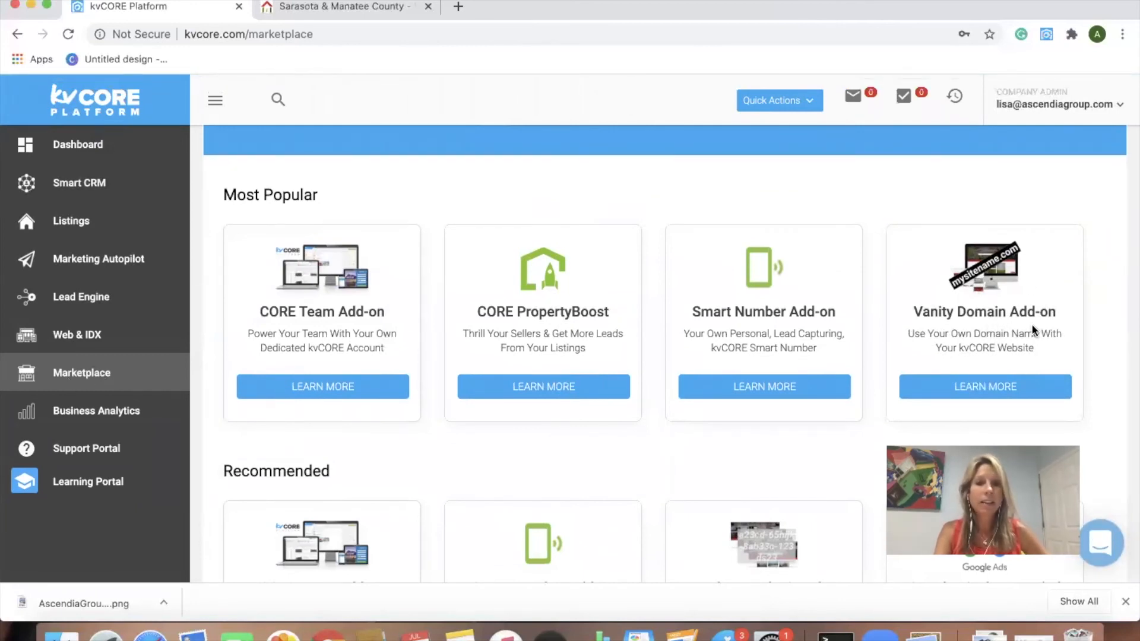
scroll(1031, 323, down, 2)
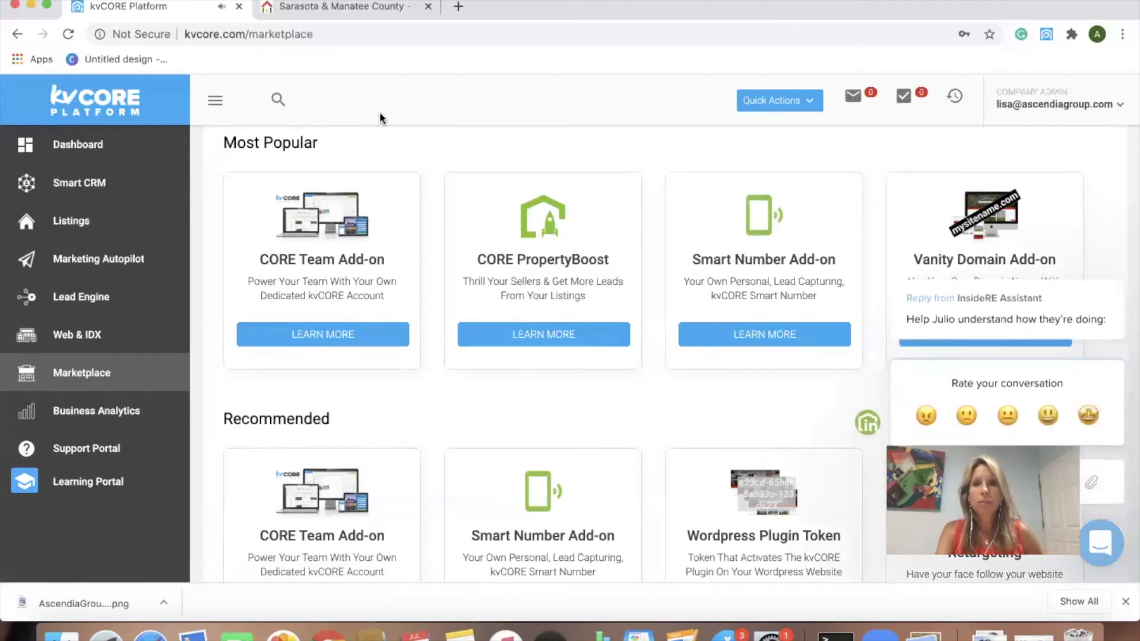
Step: Return to the Dashboard, then head to the Web & IDX website management page
click(95, 146)
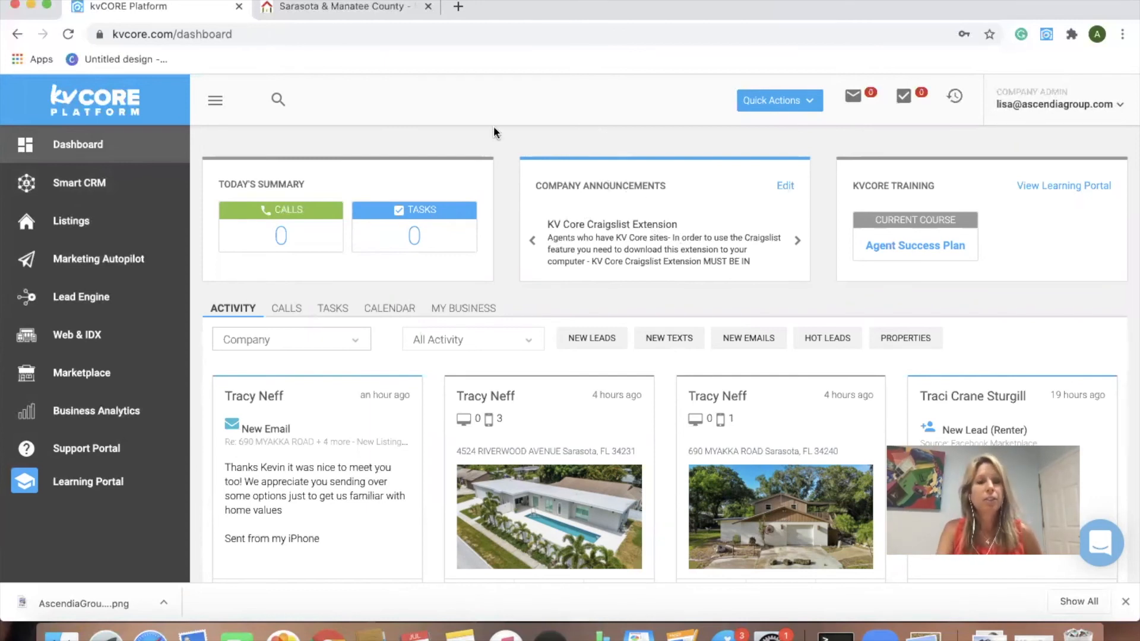
click(83, 339)
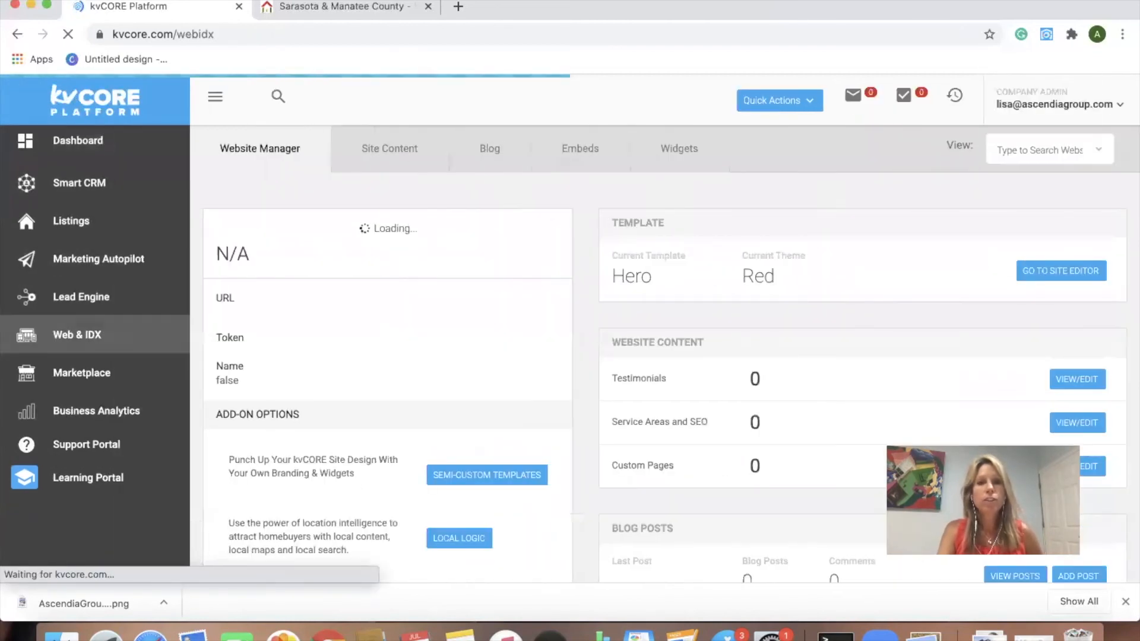
Step: Tour the live Ascendia Group homepage, ending on the Houses, Land, Condos and Multi Family tiles
click(386, 9)
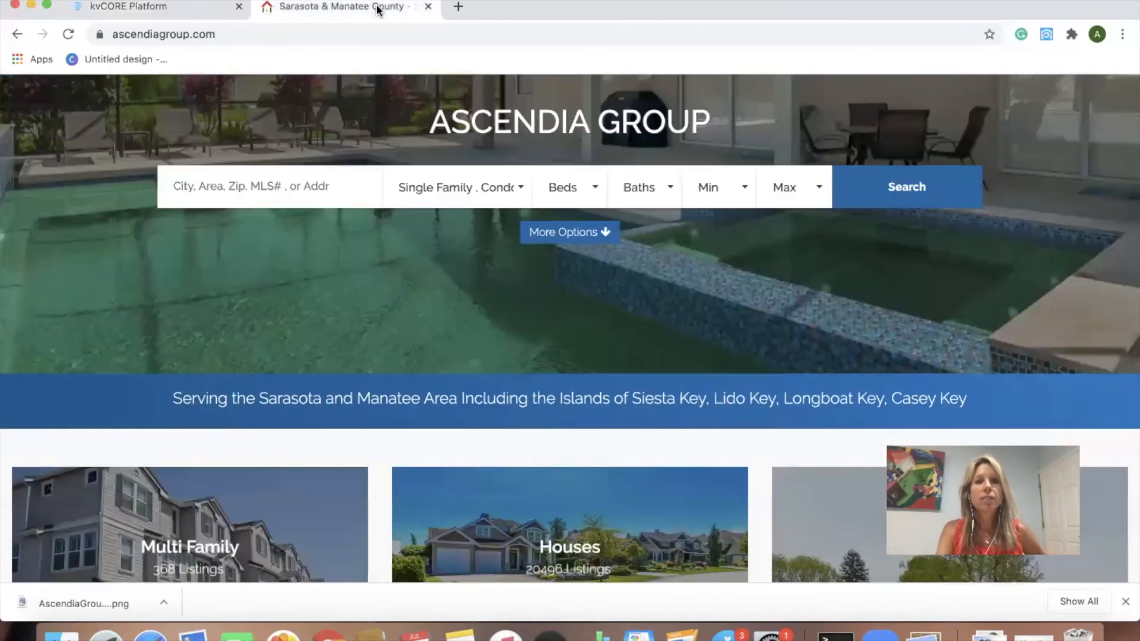
scroll(352, 389, down, 2)
scroll(352, 389, down, 2)
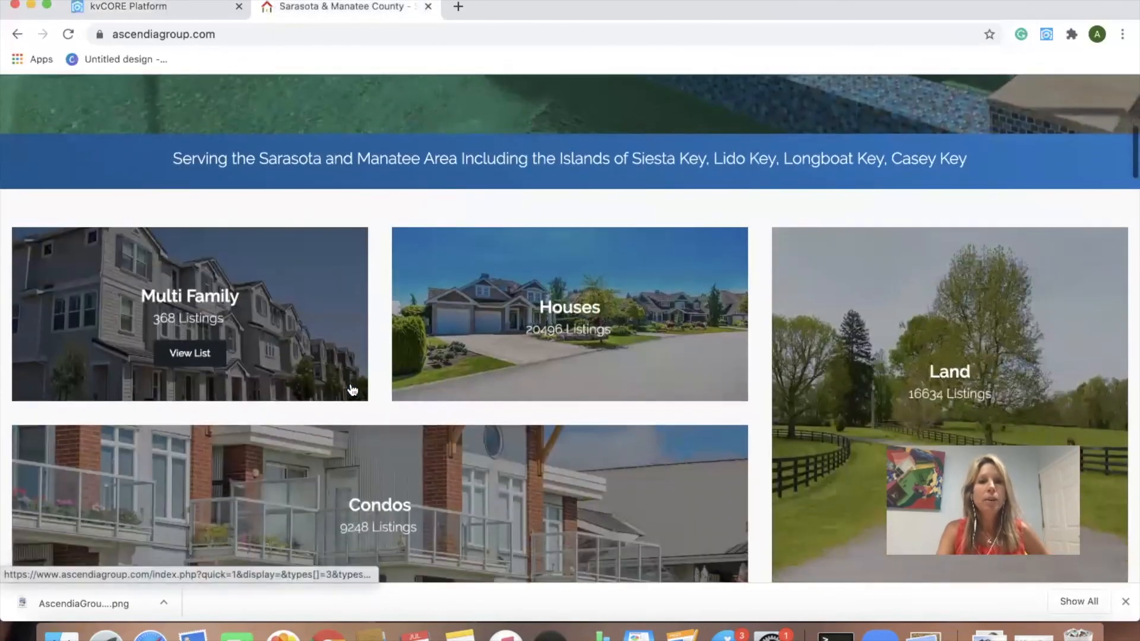
scroll(465, 382, down, 2)
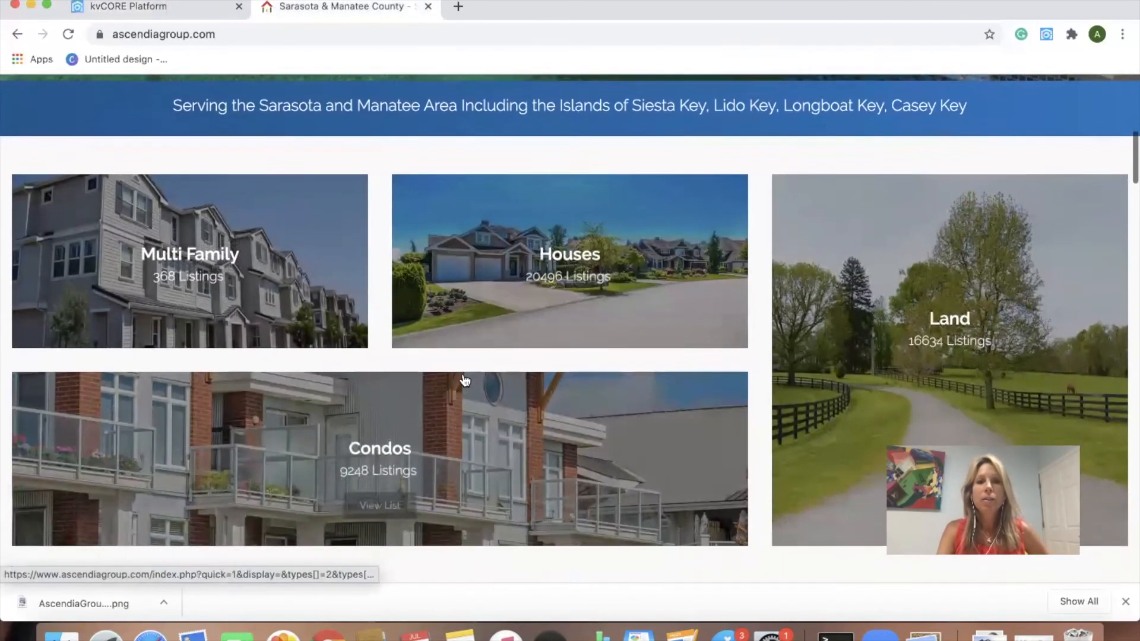
scroll(468, 368, down, 6)
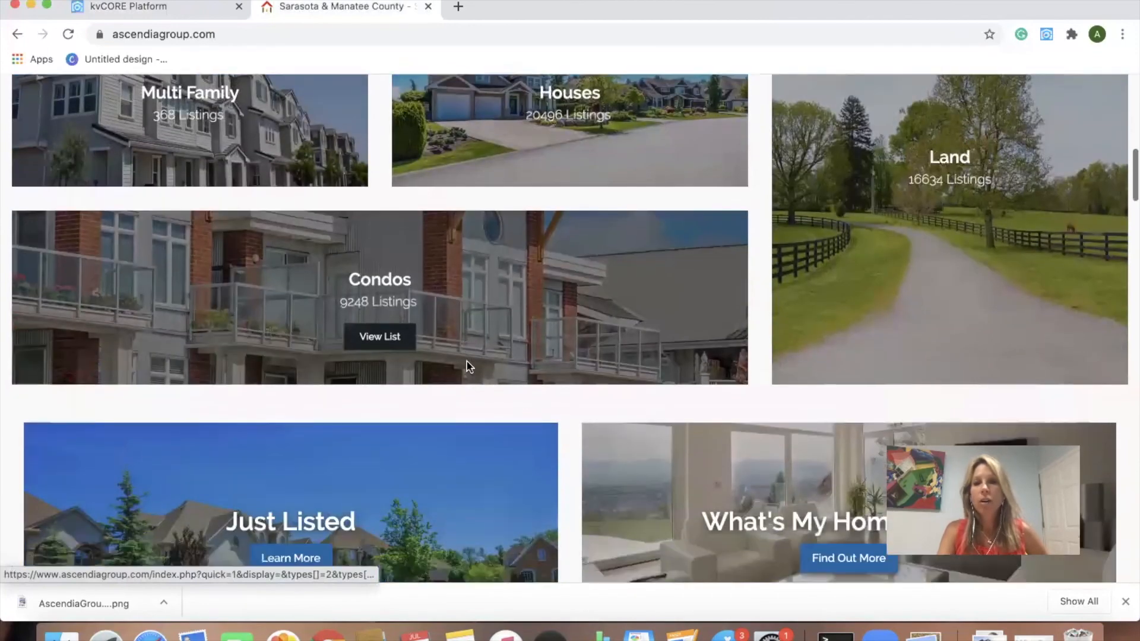
scroll(468, 368, down, 12)
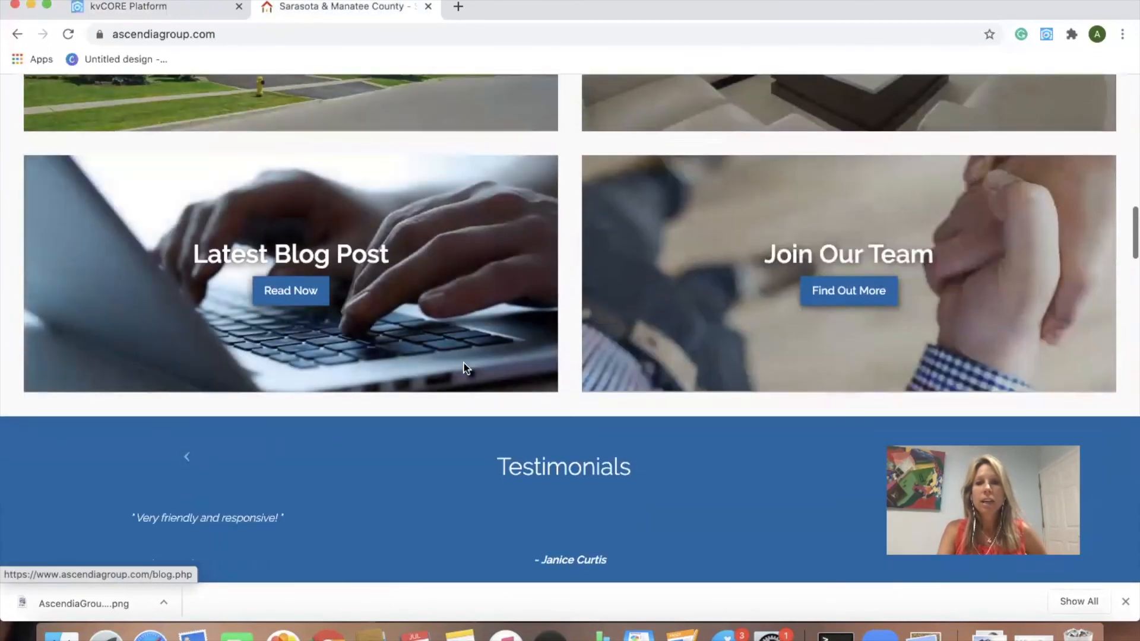
scroll(466, 369, down, 1)
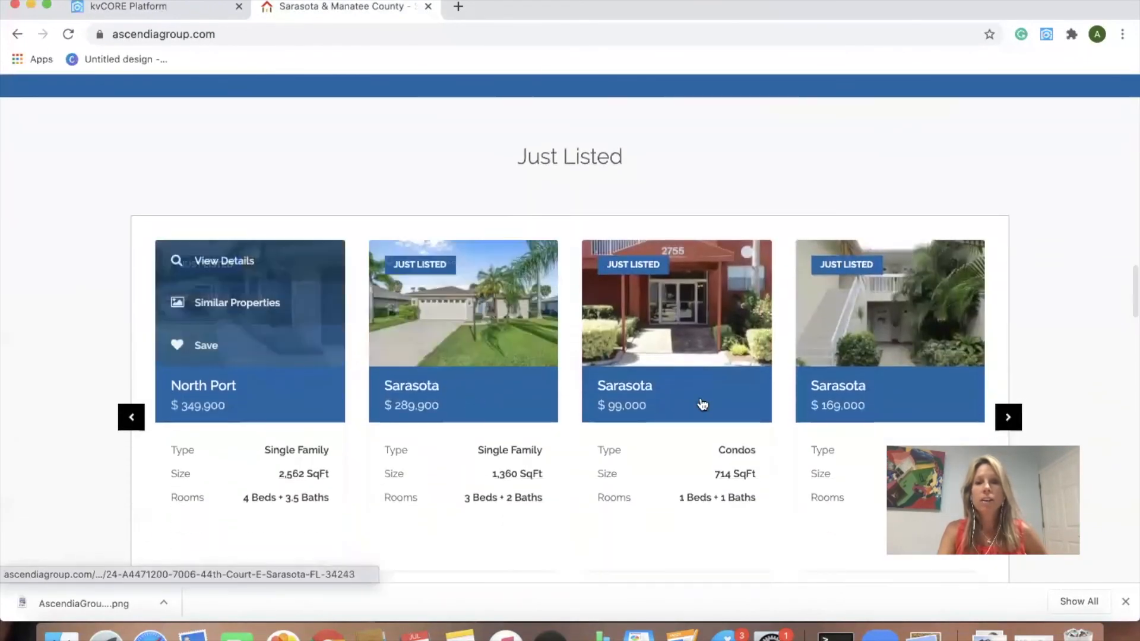
scroll(451, 434, down, 2)
scroll(449, 434, up, 15)
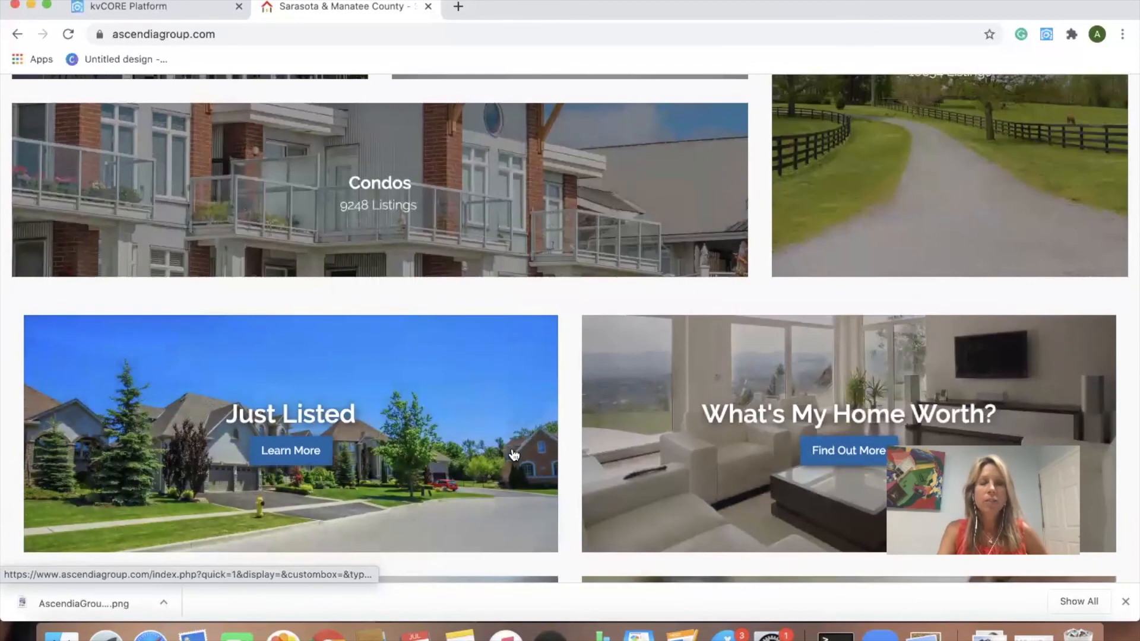
scroll(513, 455, down, 2)
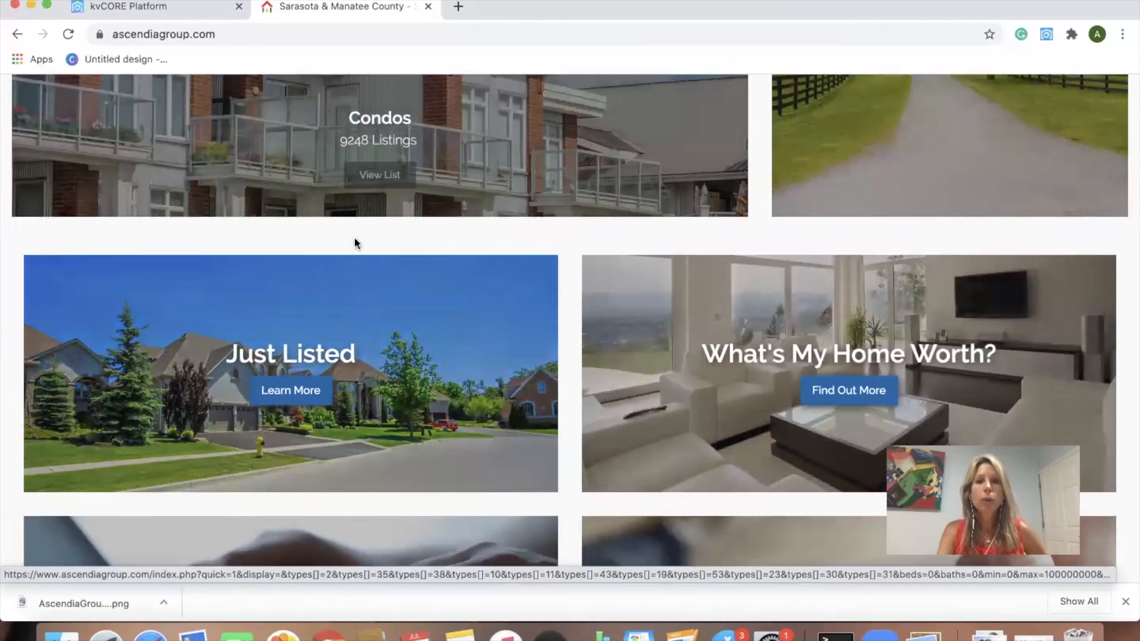
scroll(364, 297, up, 6)
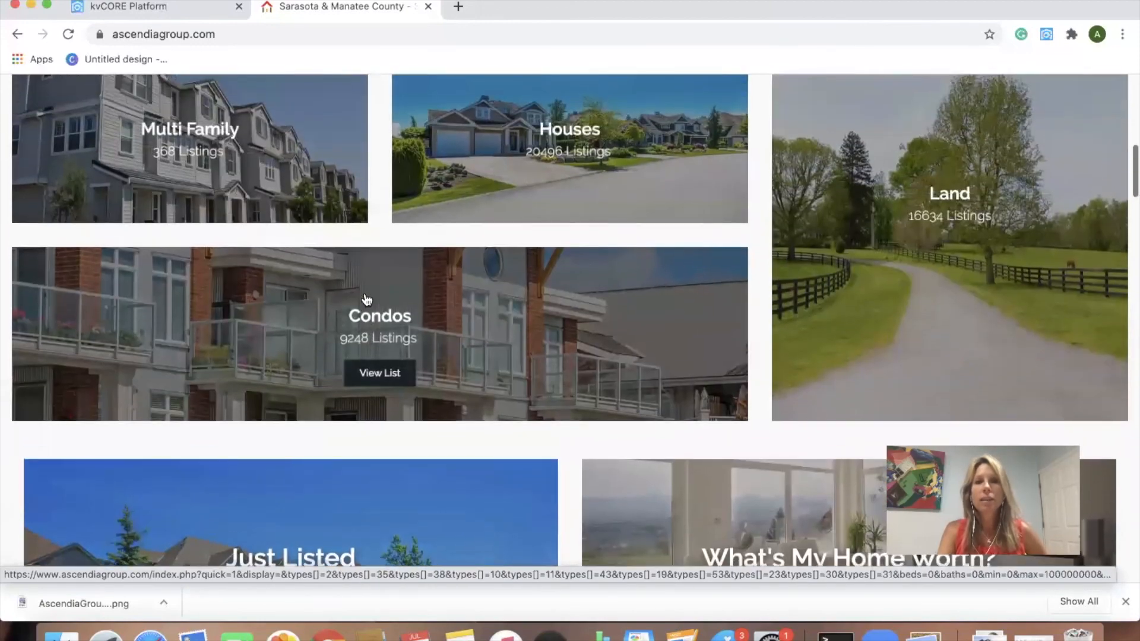
scroll(367, 299, up, 3)
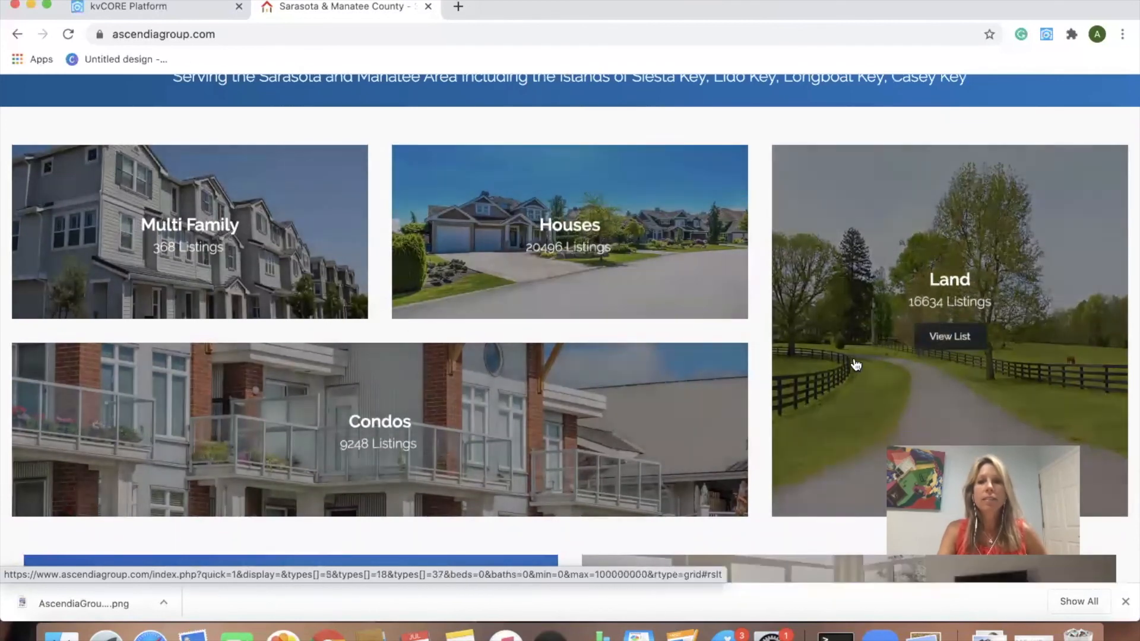
Step: Preview the Land listings, then browse the homepage's Just Listed, Siesta Key and Sarasota carousels
click(950, 338)
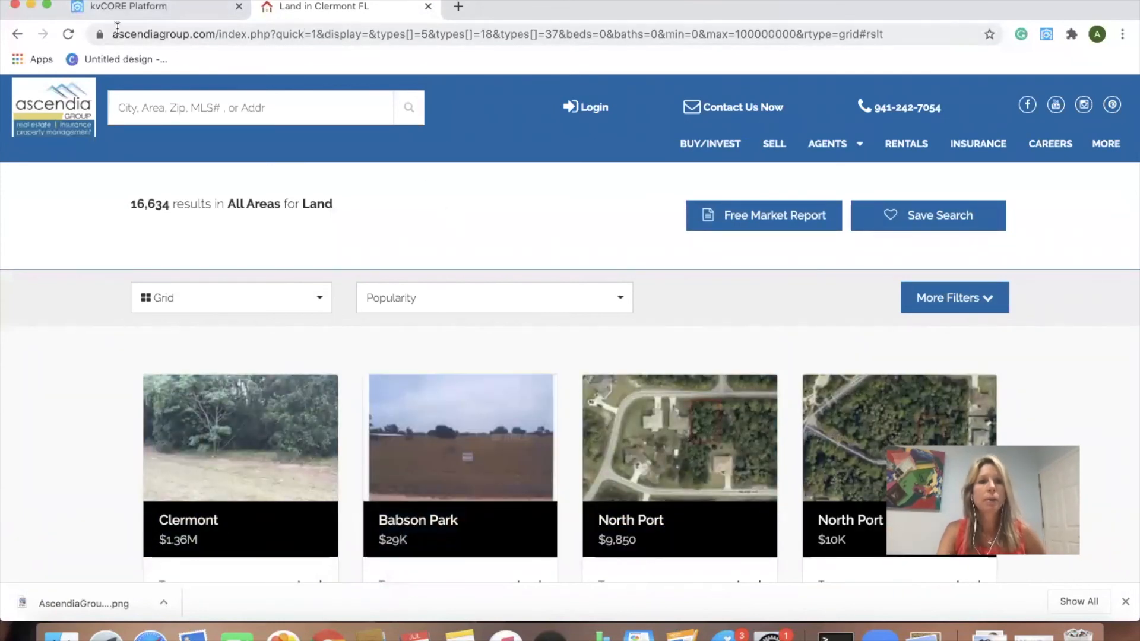
click(18, 33)
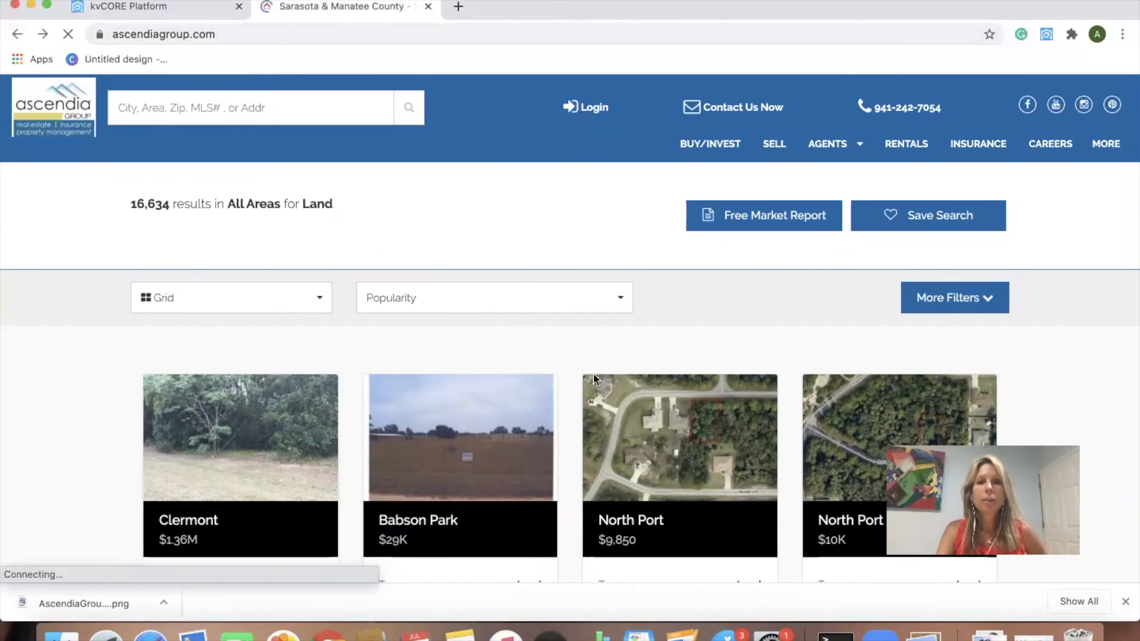
scroll(557, 307, down, 10)
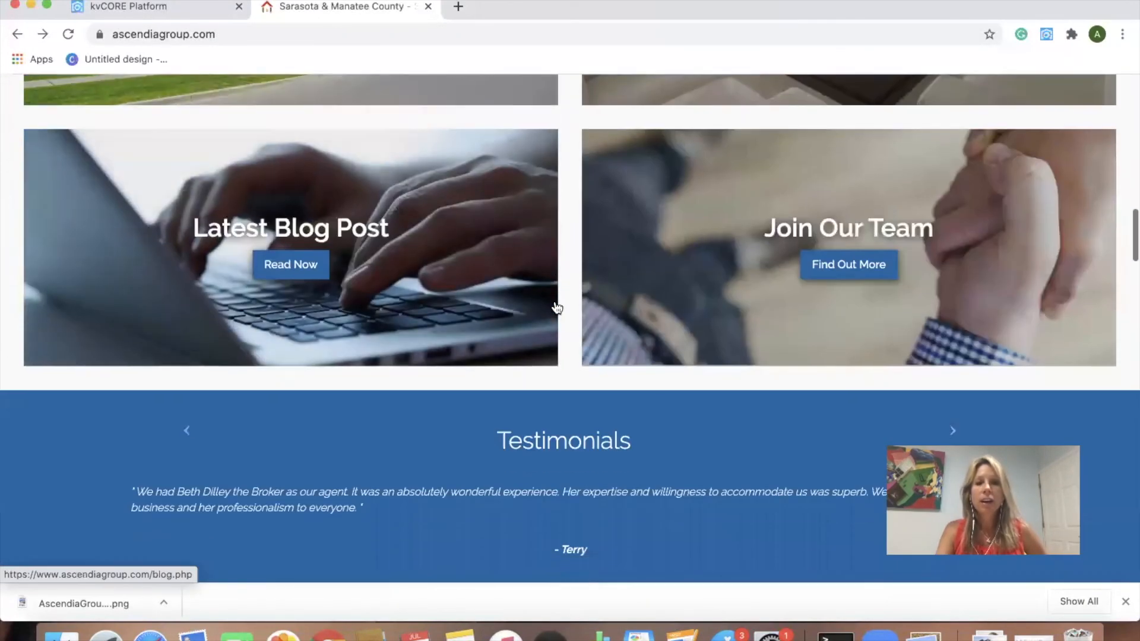
scroll(557, 307, down, 8)
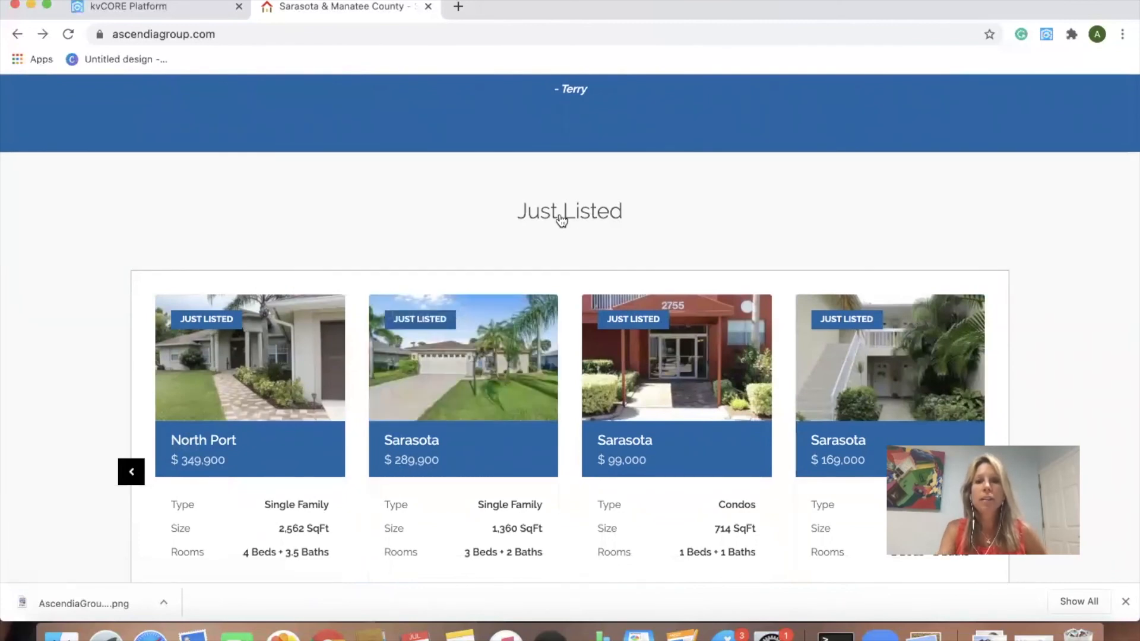
scroll(547, 318, down, 2)
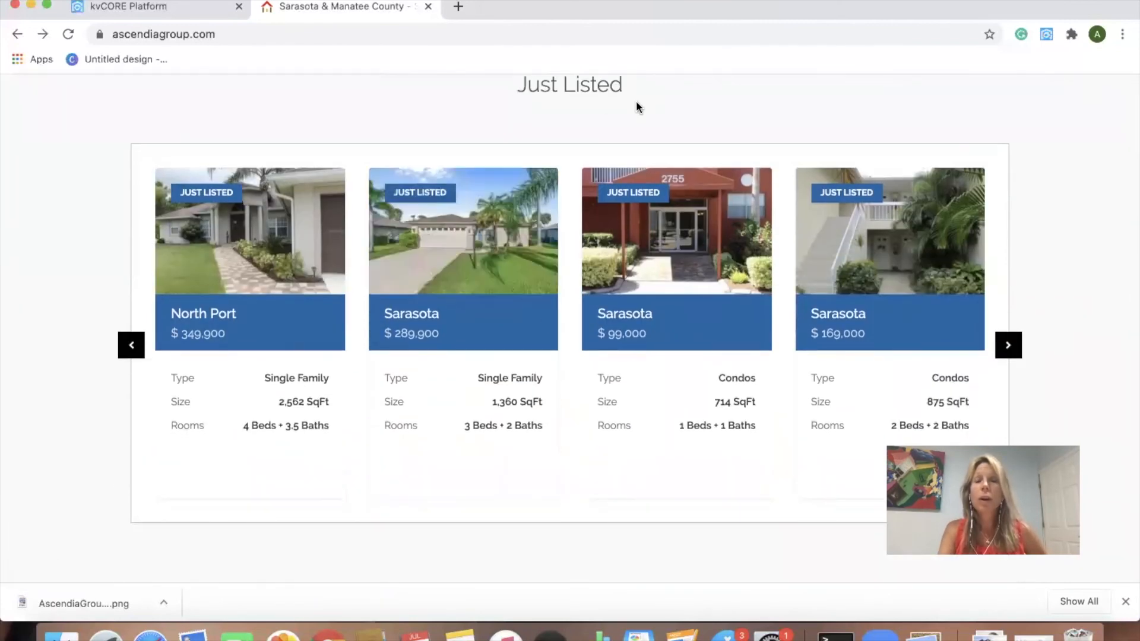
scroll(564, 181, down, 4)
scroll(563, 185, up, 5)
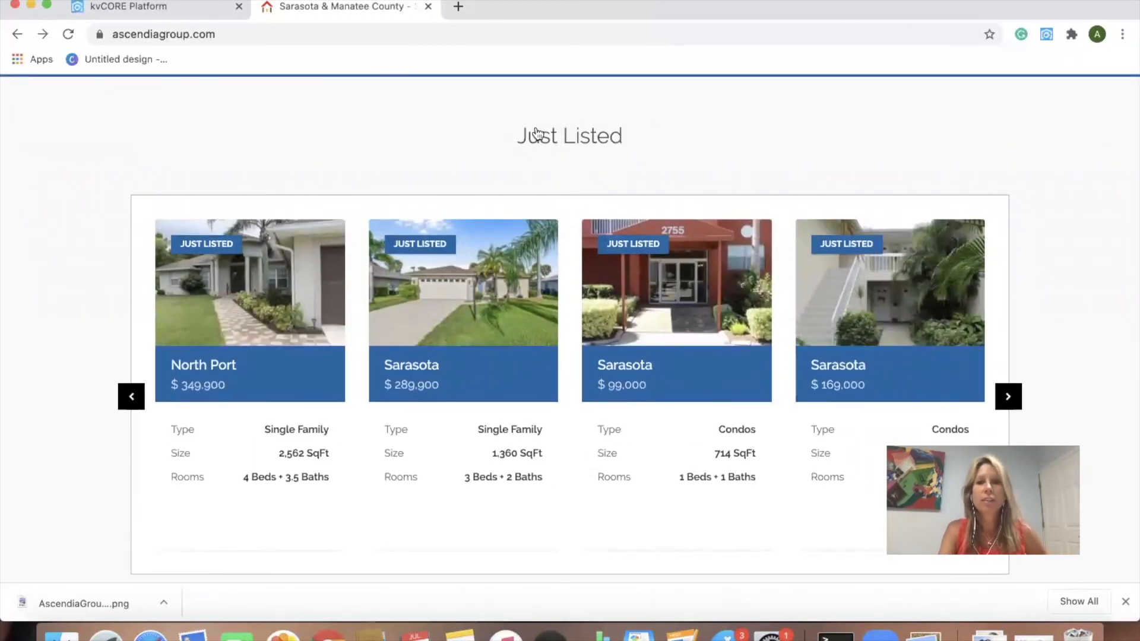
scroll(569, 113, down, 8)
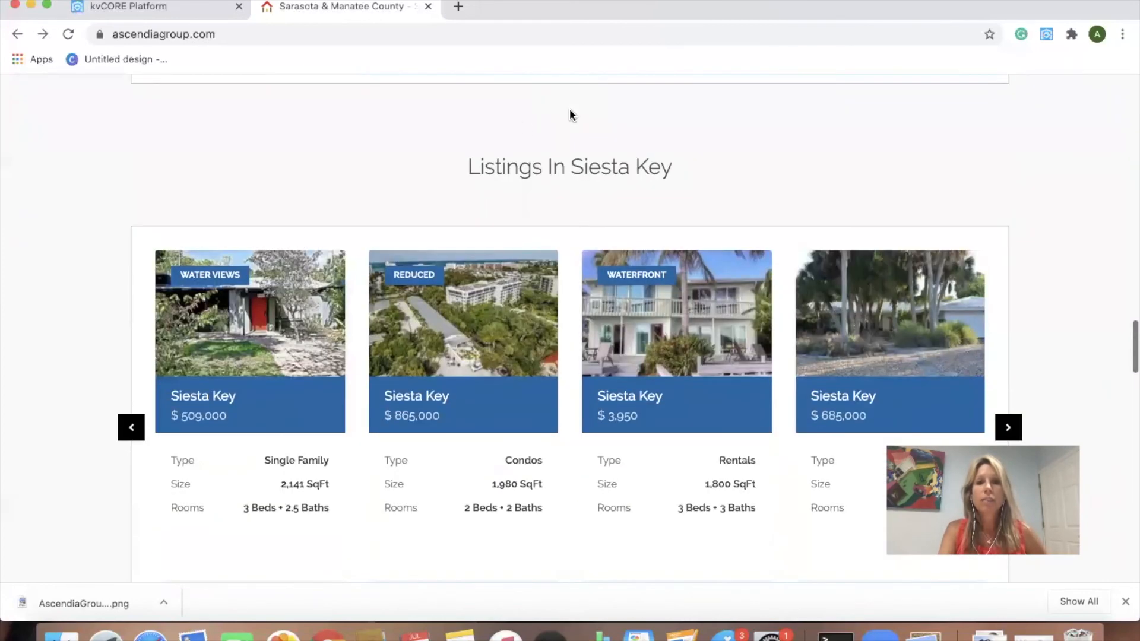
scroll(610, 330, down, 5)
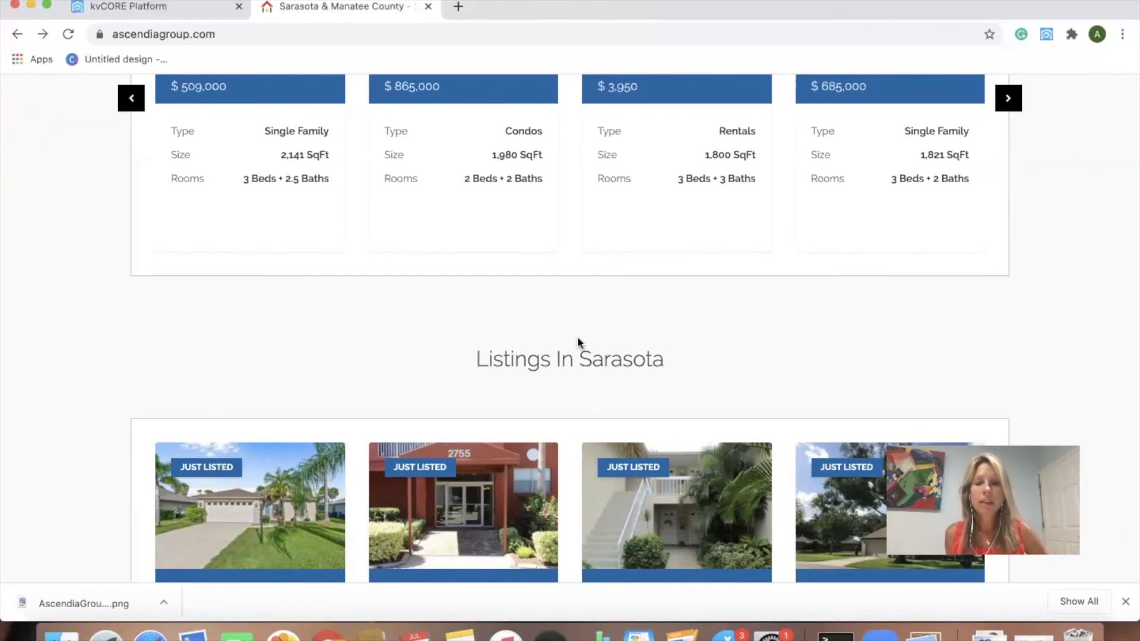
scroll(606, 291, up, 8)
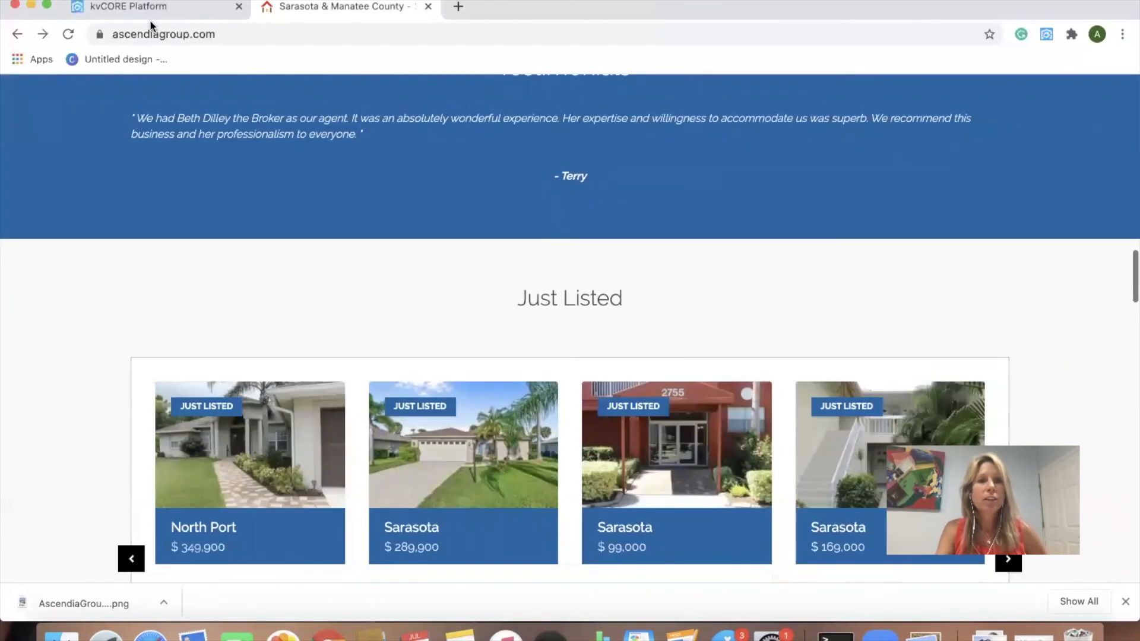
Step: Back in kvCORE's Web & IDX, open the My Widgets page
click(127, 8)
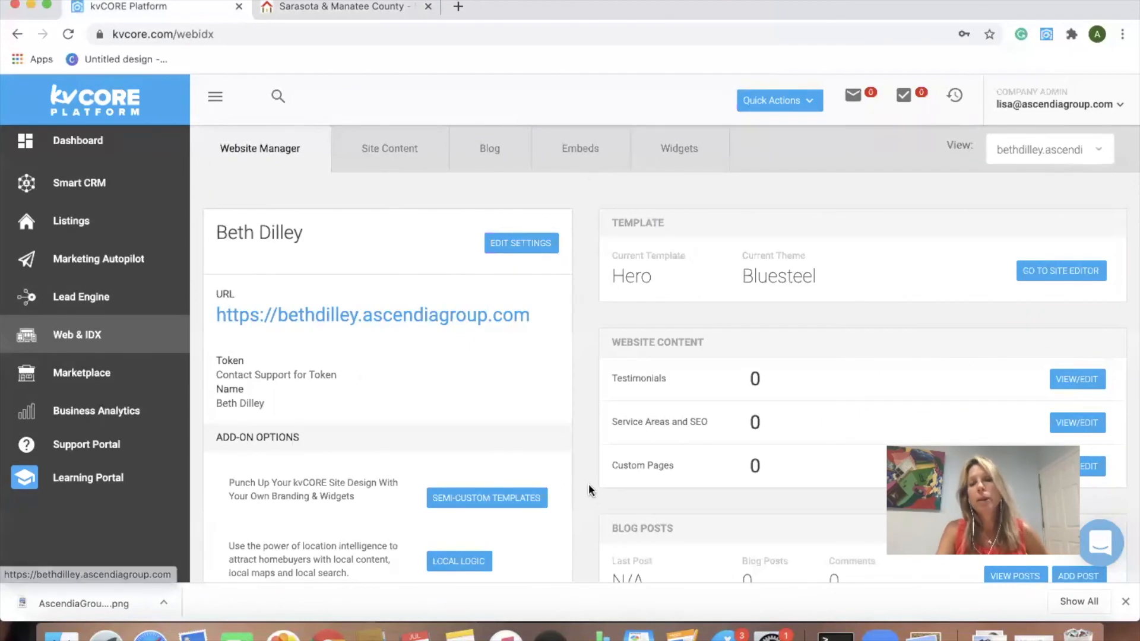
click(691, 162)
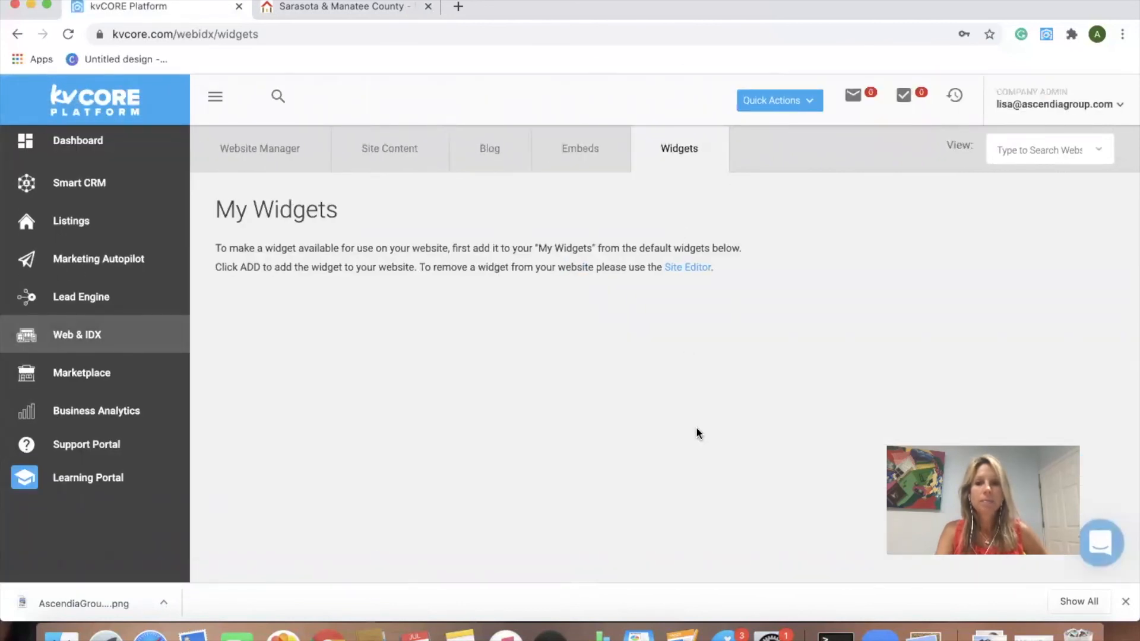
scroll(708, 396, down, 1)
scroll(710, 404, down, 1)
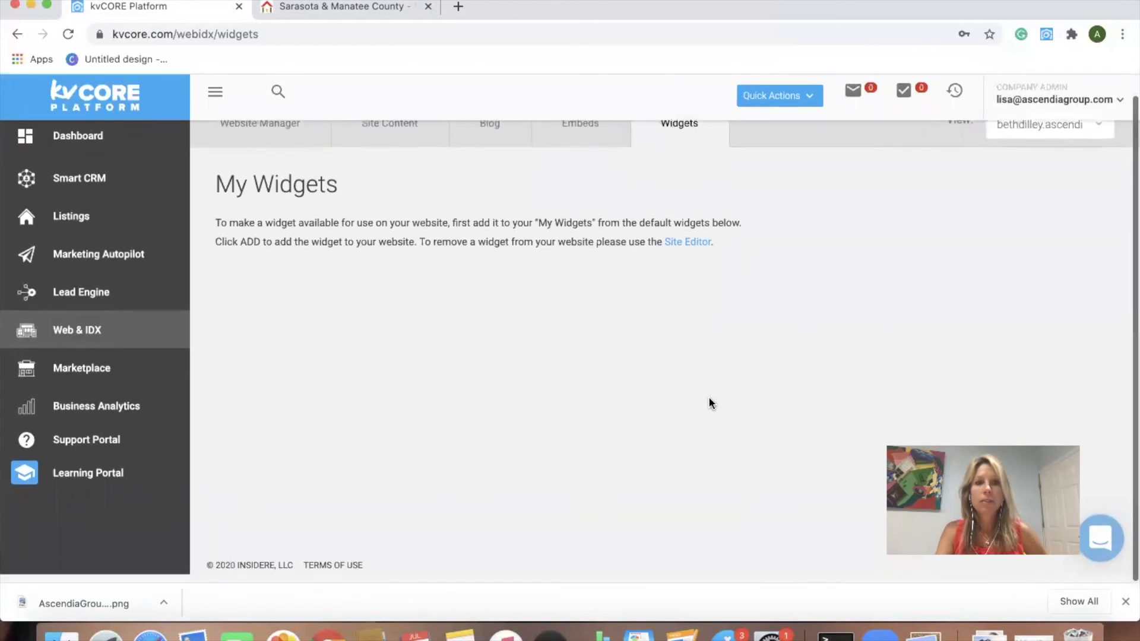
scroll(710, 404, up, 2)
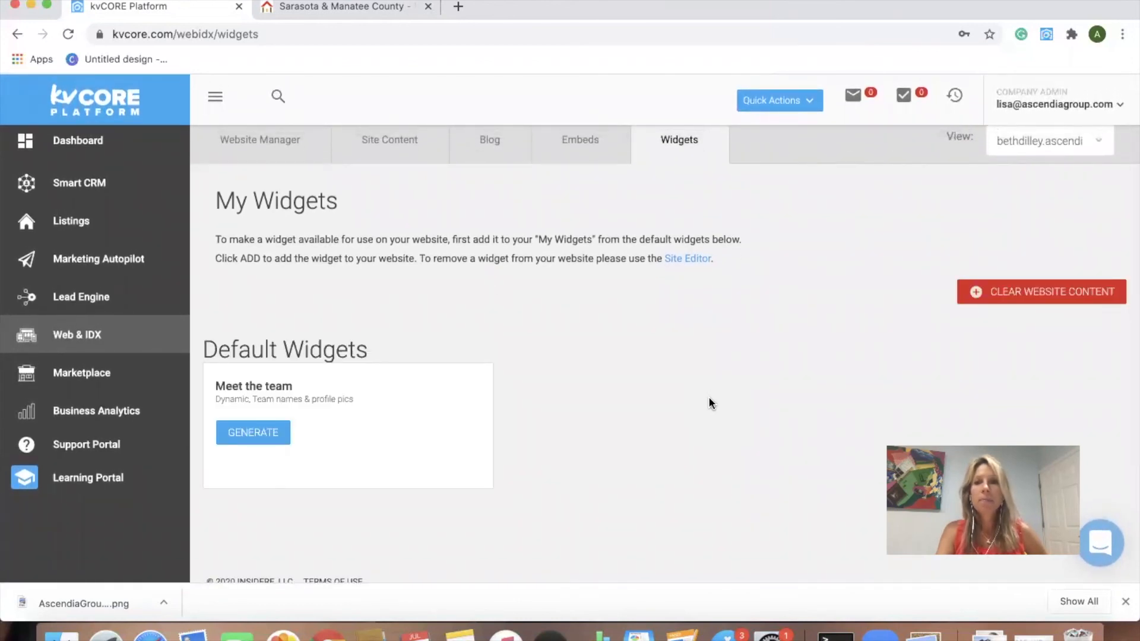
scroll(708, 396, down, 1)
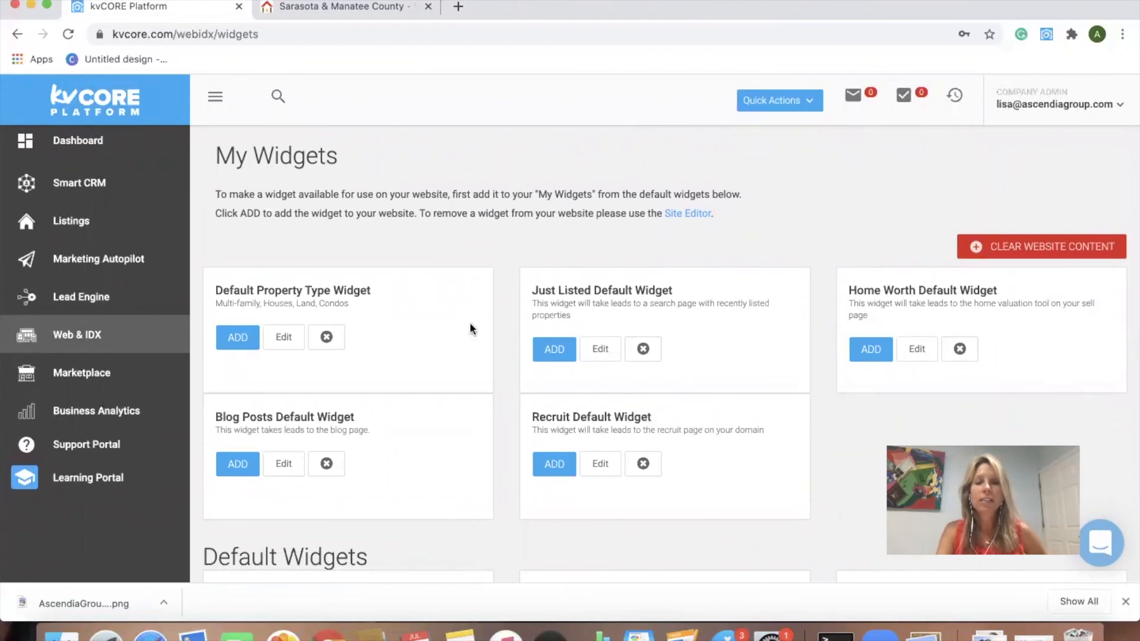
scroll(678, 381, down, 2)
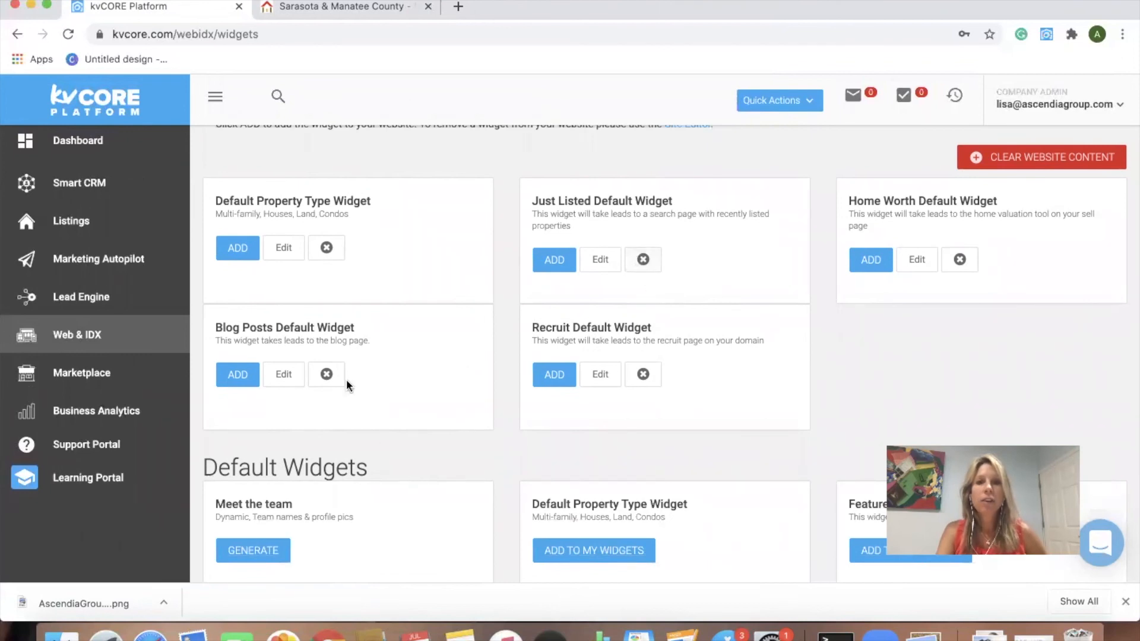
scroll(511, 360, down, 6)
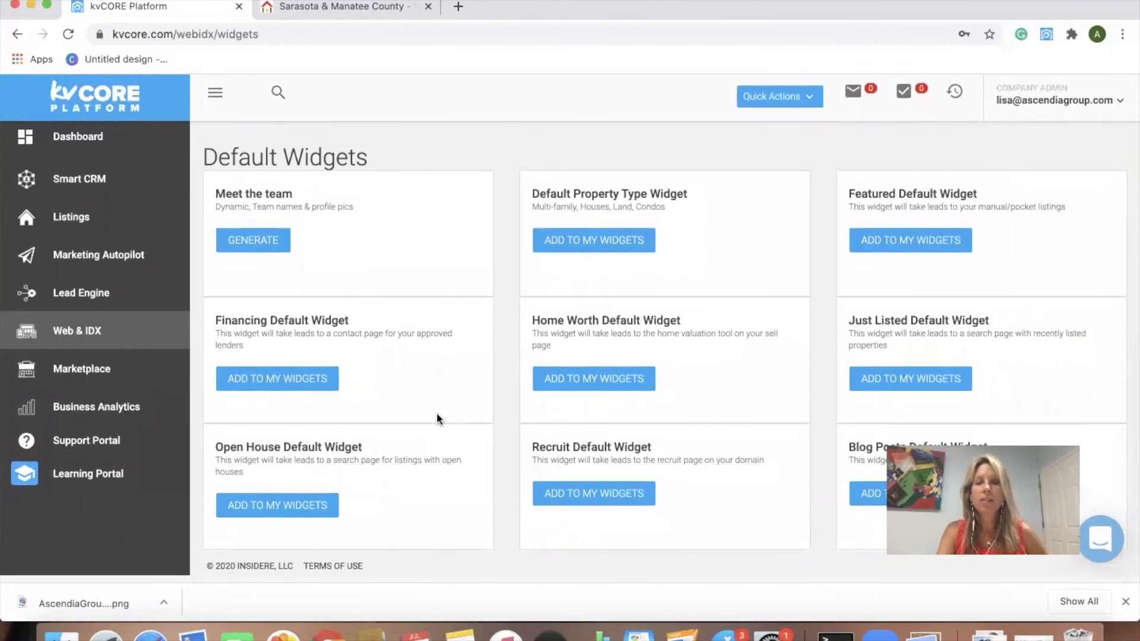
scroll(498, 374, up, 2)
scroll(497, 373, up, 5)
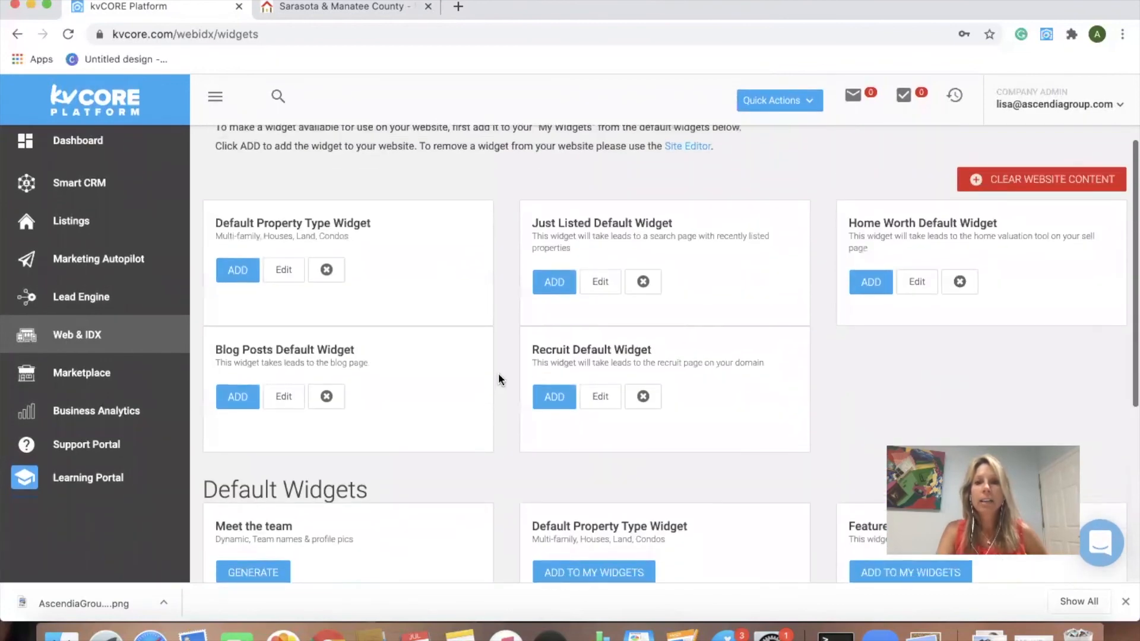
Step: Scroll the live homepage's Just Listed, What's My Home Worth?, Latest Blog Post and Join Our Team tiles
click(364, 7)
scroll(561, 441, up, 15)
scroll(563, 445, down, 5)
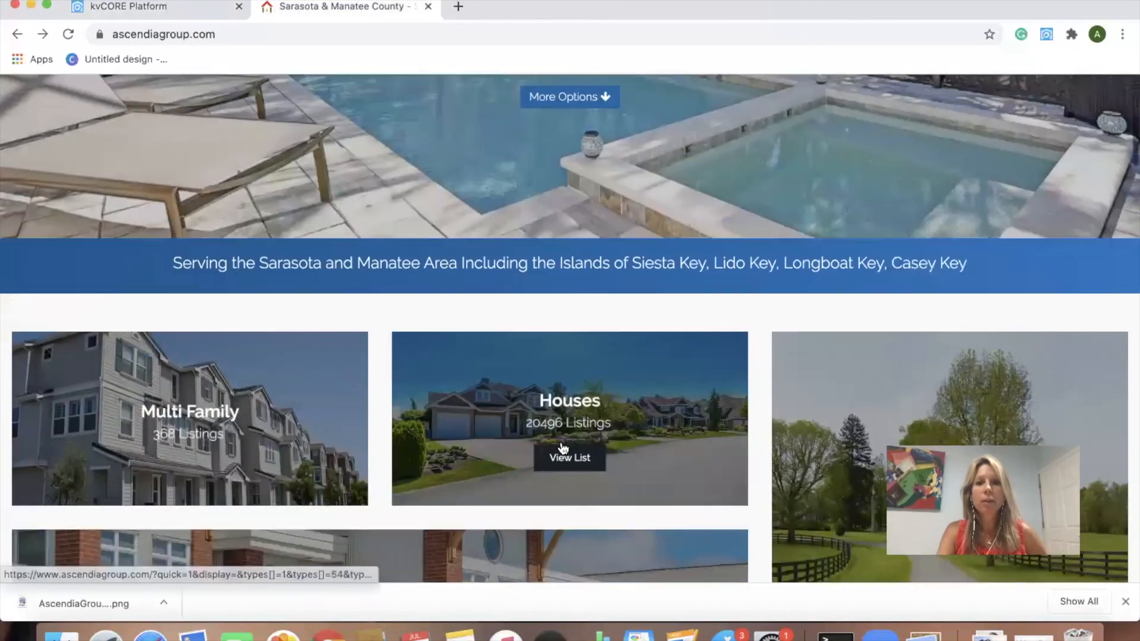
scroll(563, 449, down, 4)
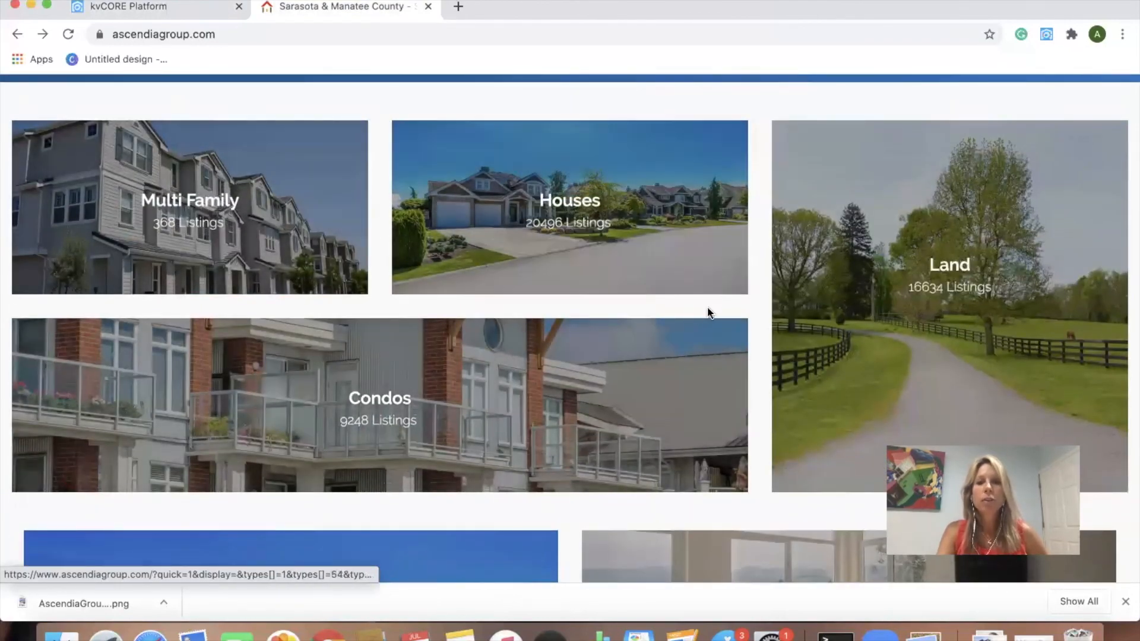
scroll(706, 312, down, 4)
scroll(669, 389, up, 2)
scroll(667, 389, up, 1)
scroll(669, 389, down, 3)
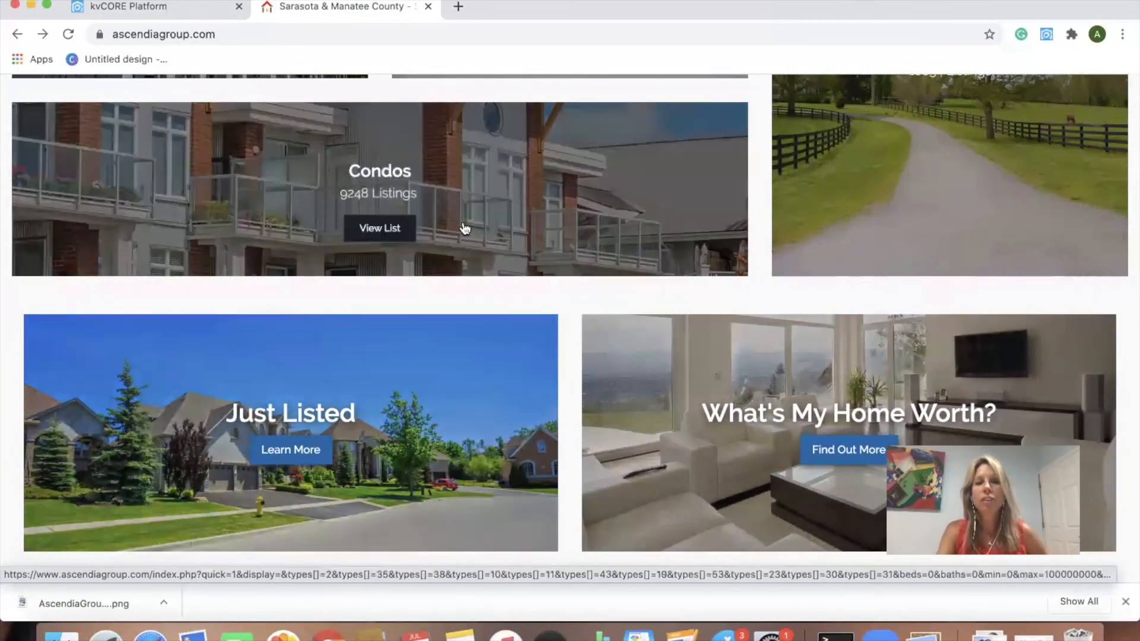
scroll(463, 230, down, 5)
scroll(465, 229, up, 1)
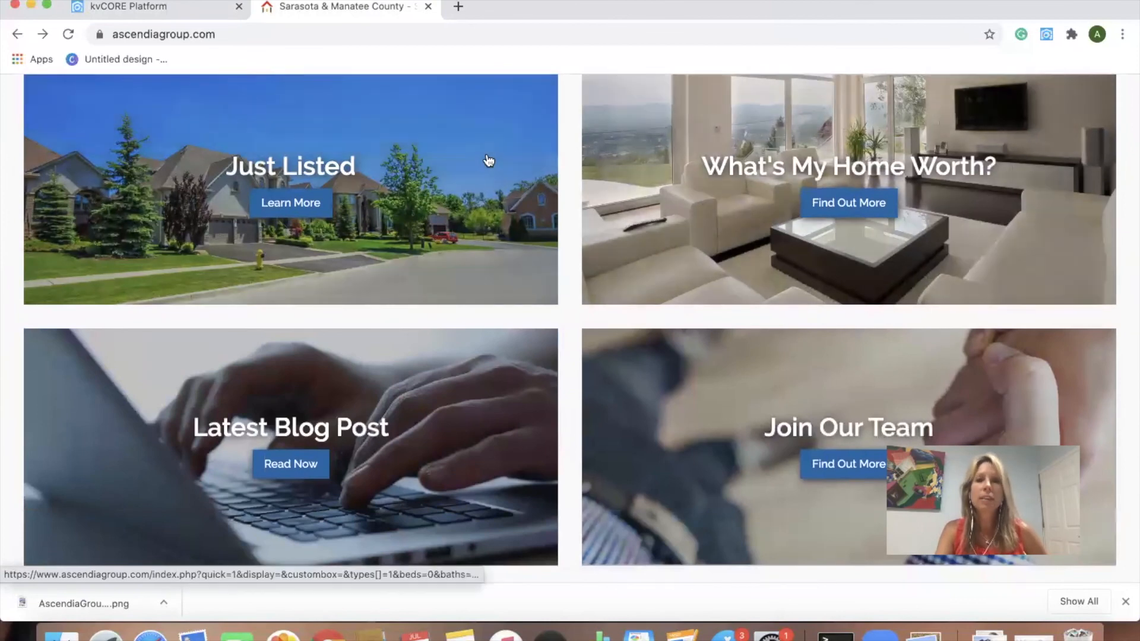
scroll(317, 142, up, 2)
scroll(318, 142, down, 1)
scroll(318, 142, down, 1)
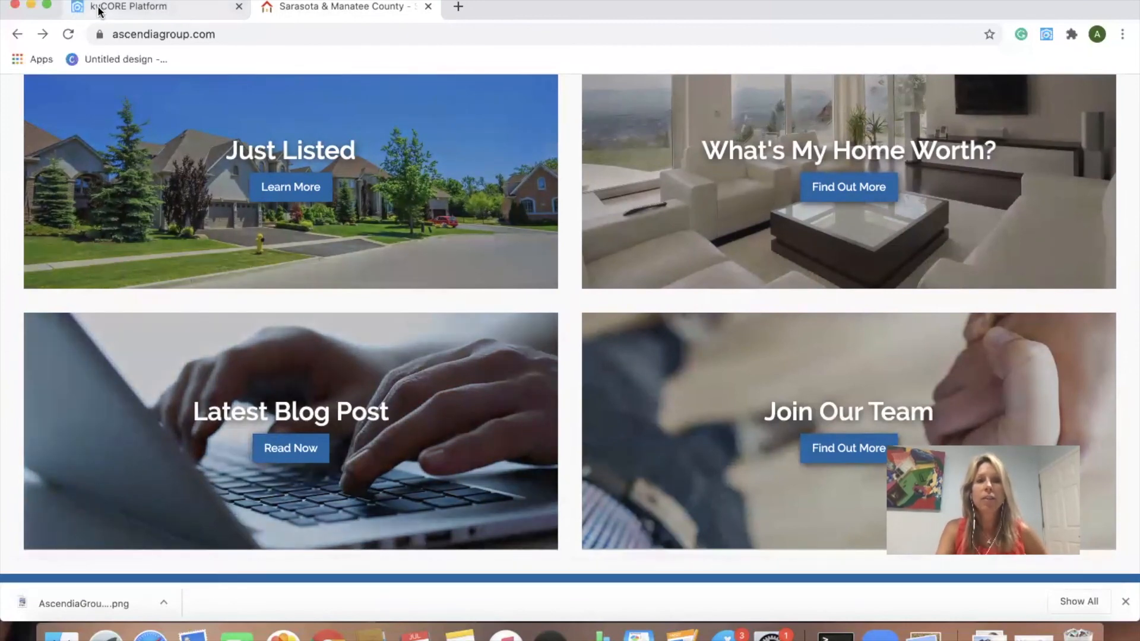
Step: Check the empty Blog Posts list under Web & IDX, then return to the top of the Ascendia homepage
click(70, 8)
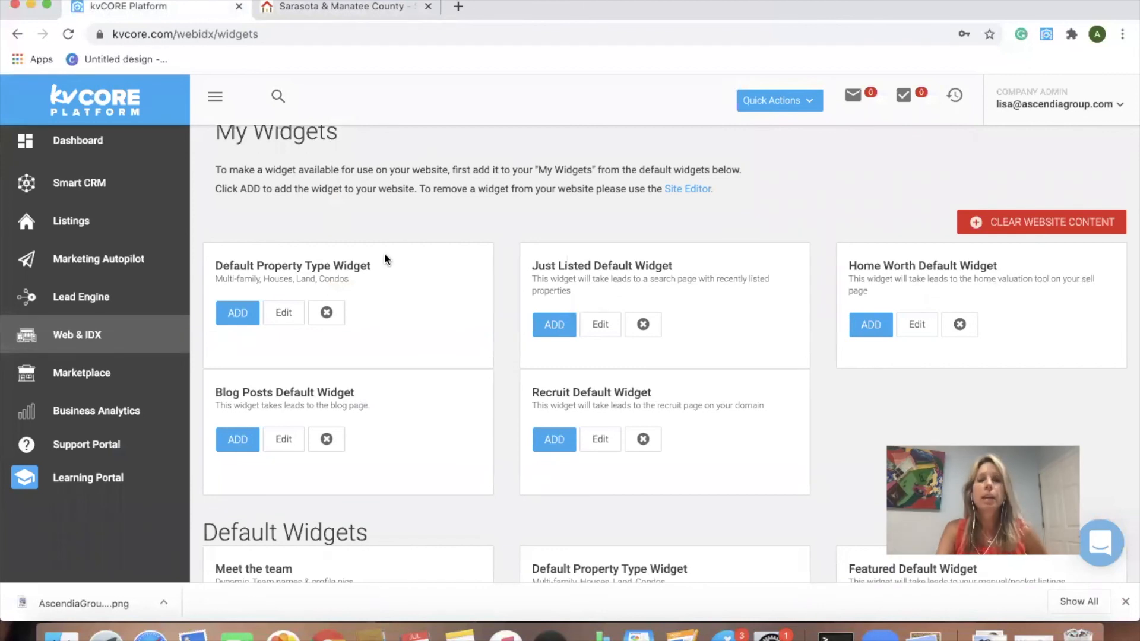
scroll(392, 258, up, 3)
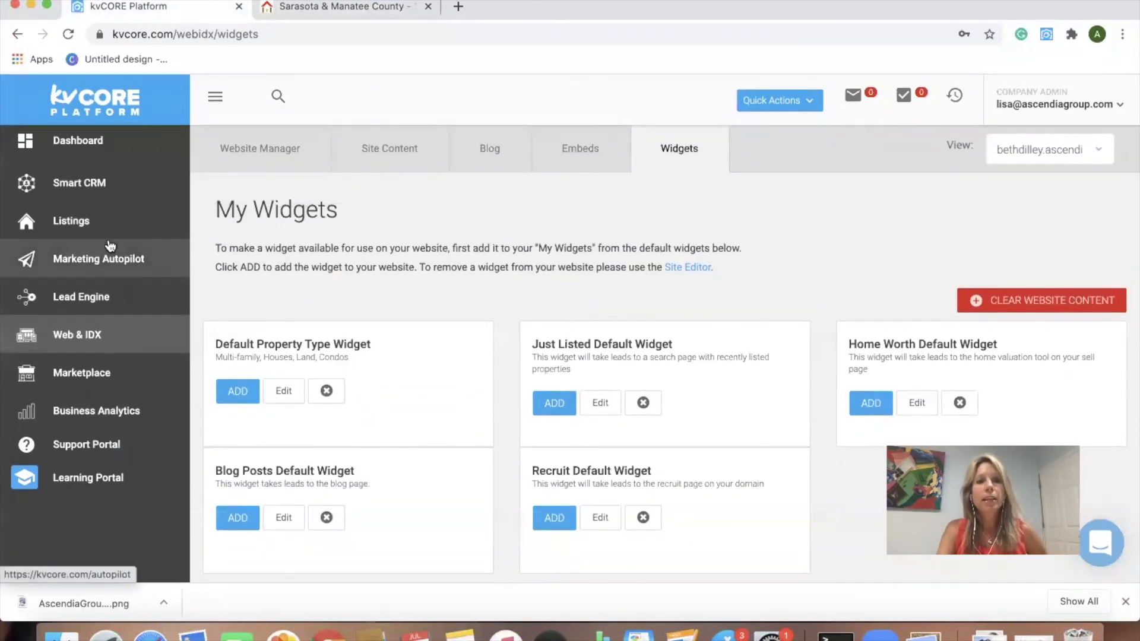
click(489, 149)
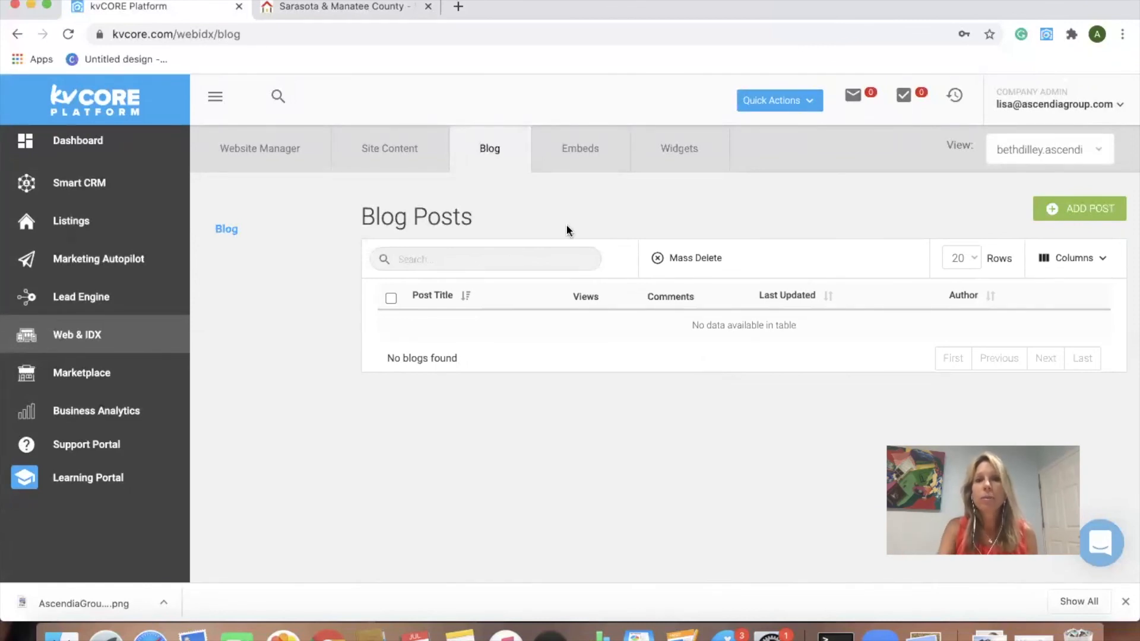
click(358, 8)
scroll(506, 172, up, 10)
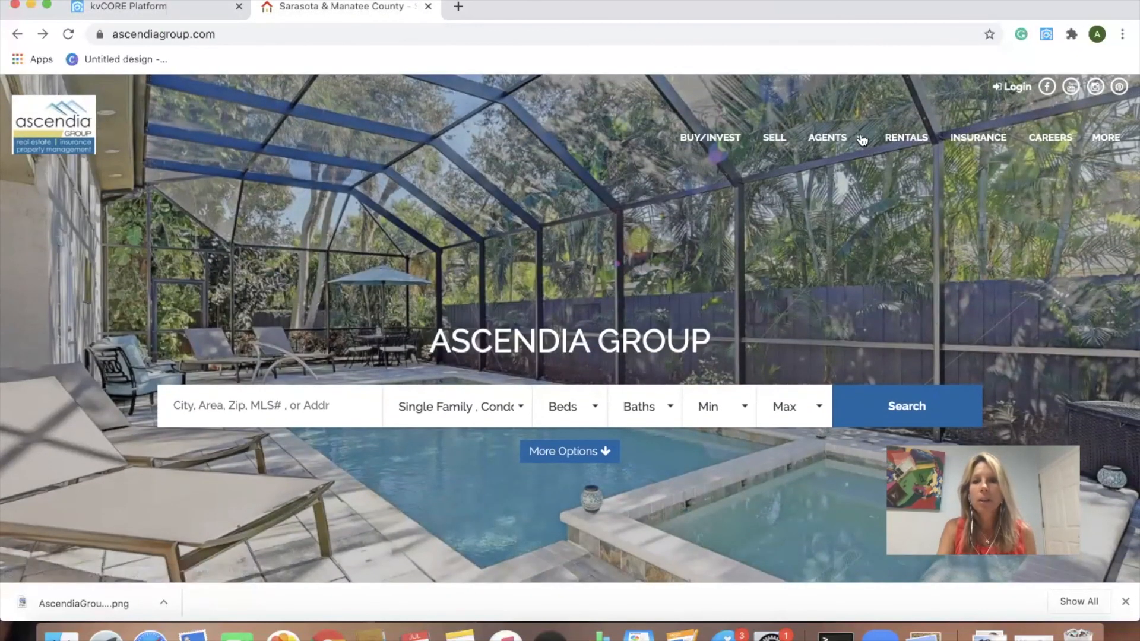
Step: Open Blog from the AGENTS menu and read '5 Must See Nature Parks in the Sarasota, FL area'
mouse_move(859, 141)
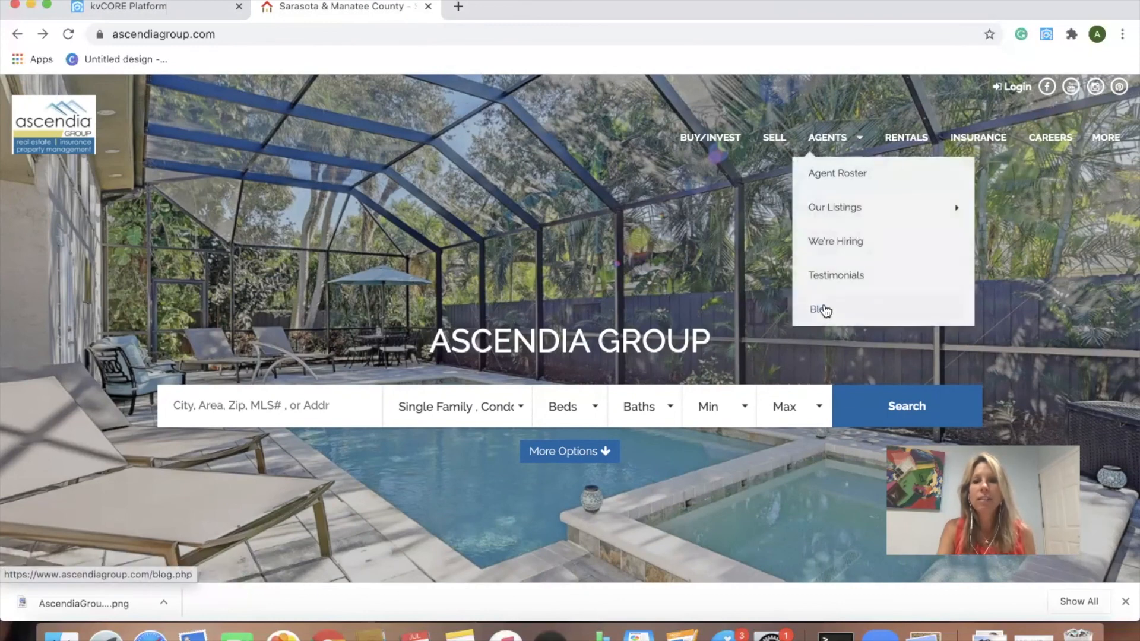
click(824, 310)
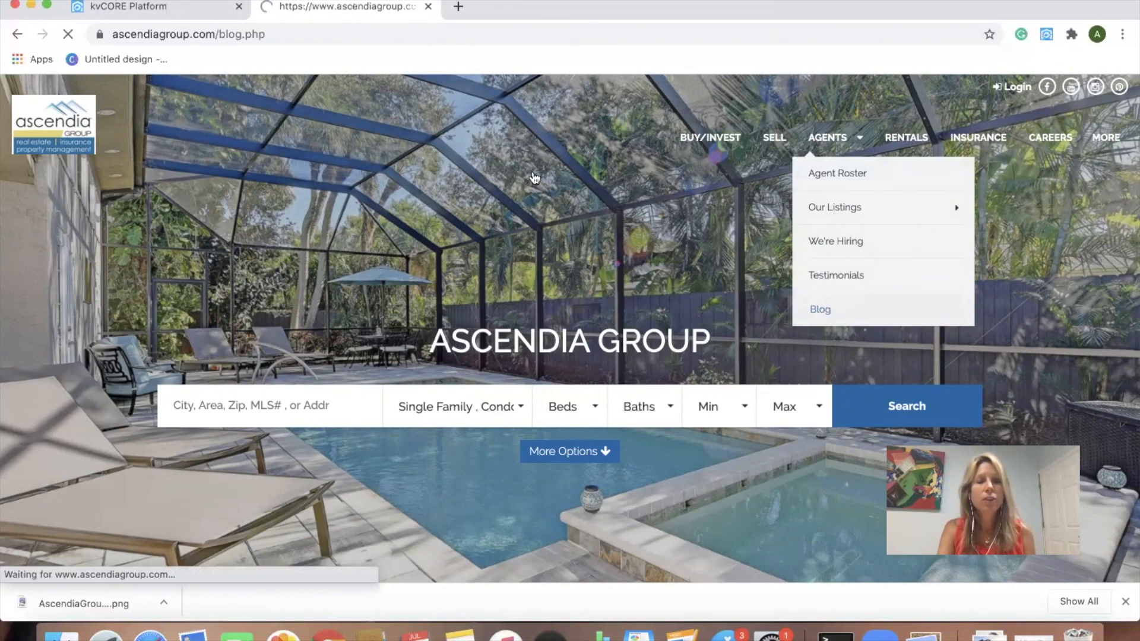
scroll(569, 314, down, 5)
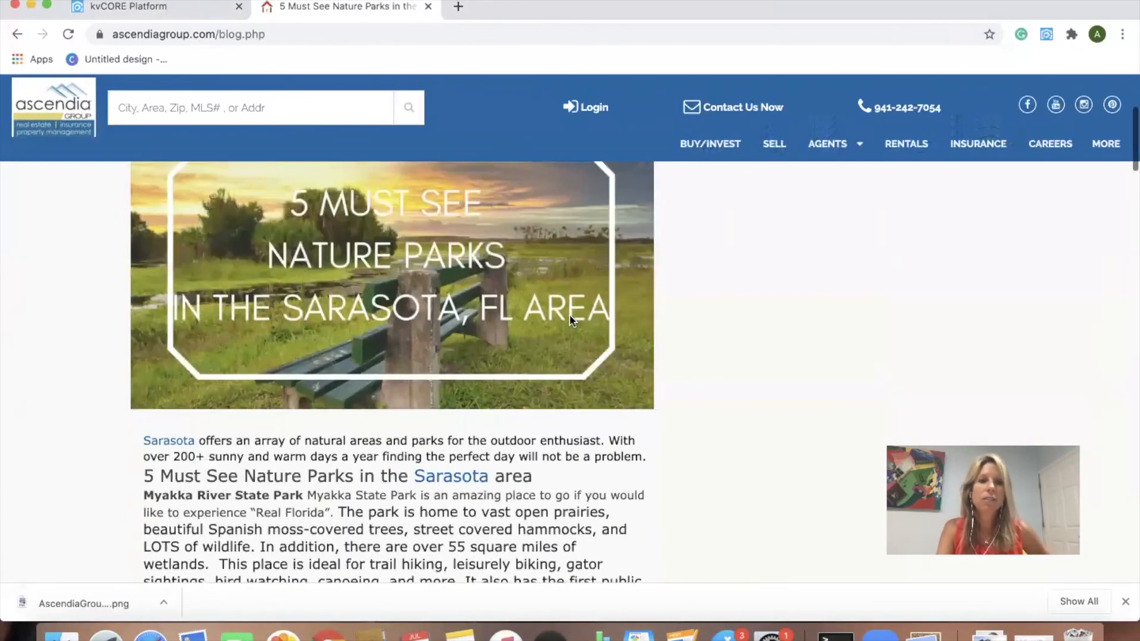
scroll(570, 316, down, 3)
scroll(570, 316, down, 10)
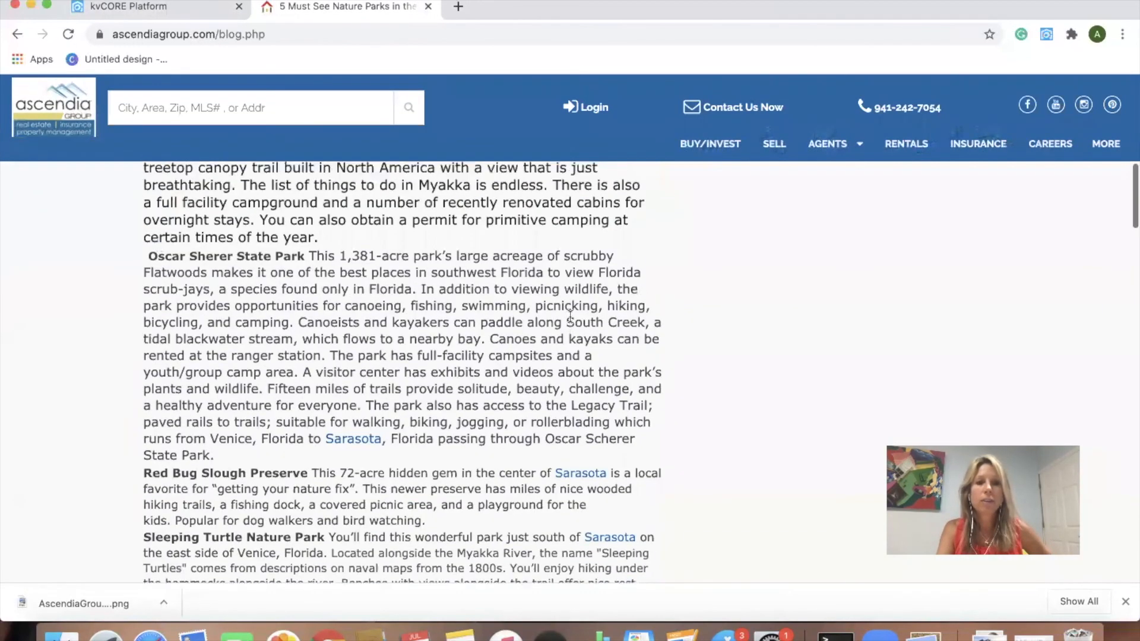
scroll(570, 316, down, 20)
scroll(569, 314, up, 20)
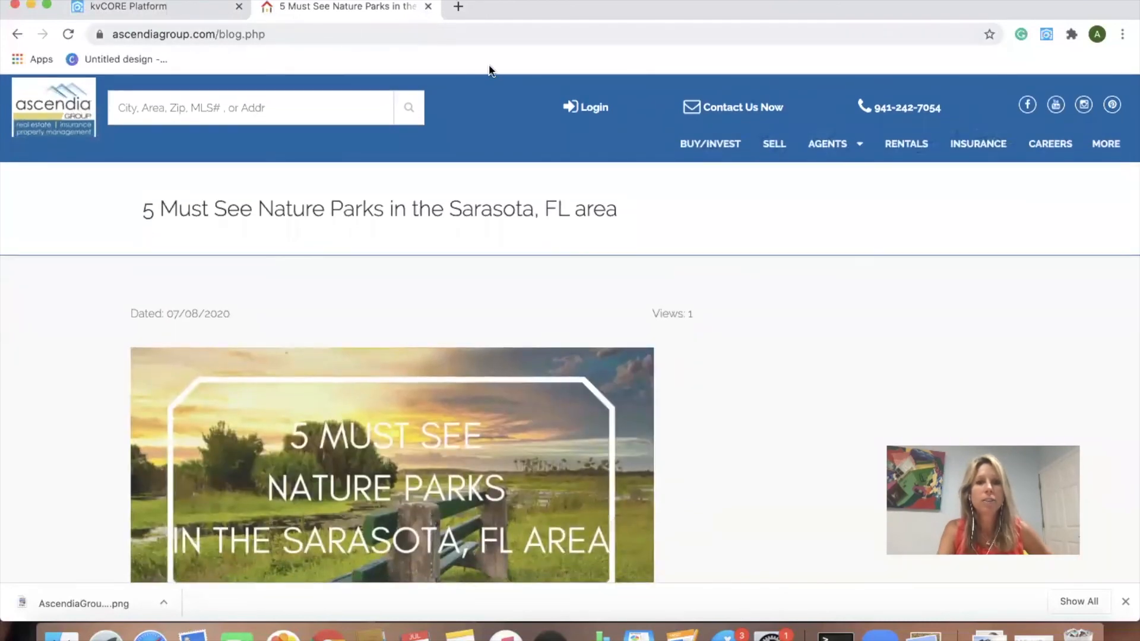
Step: Go back from the blog post and scroll the homepage up to its banner and search bar
click(16, 34)
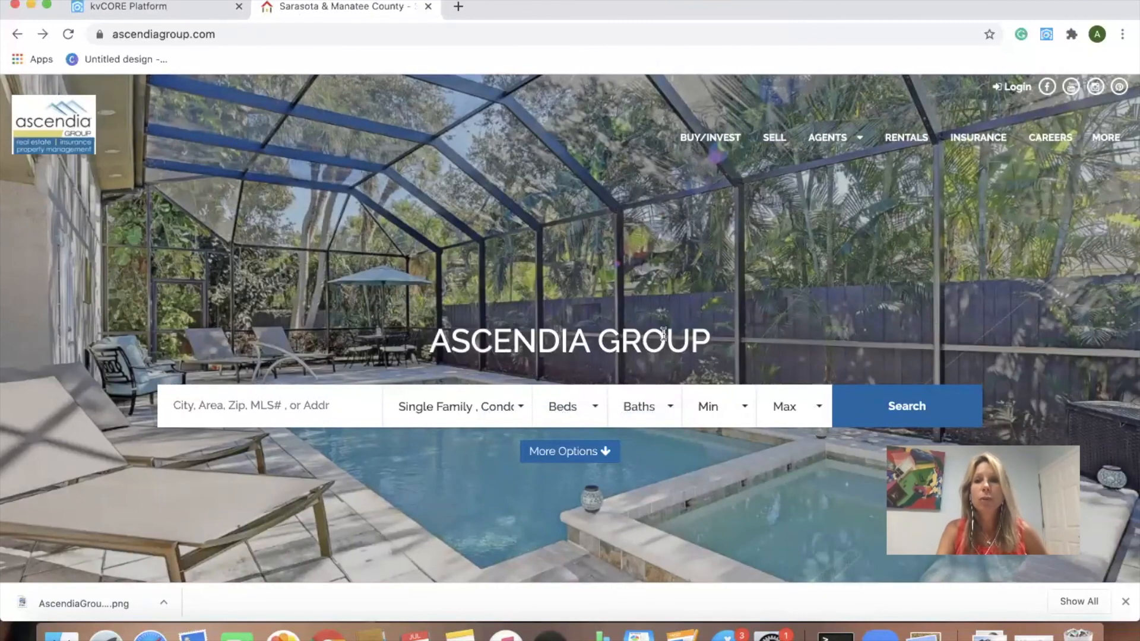
scroll(679, 407, down, 1)
scroll(679, 407, down, 15)
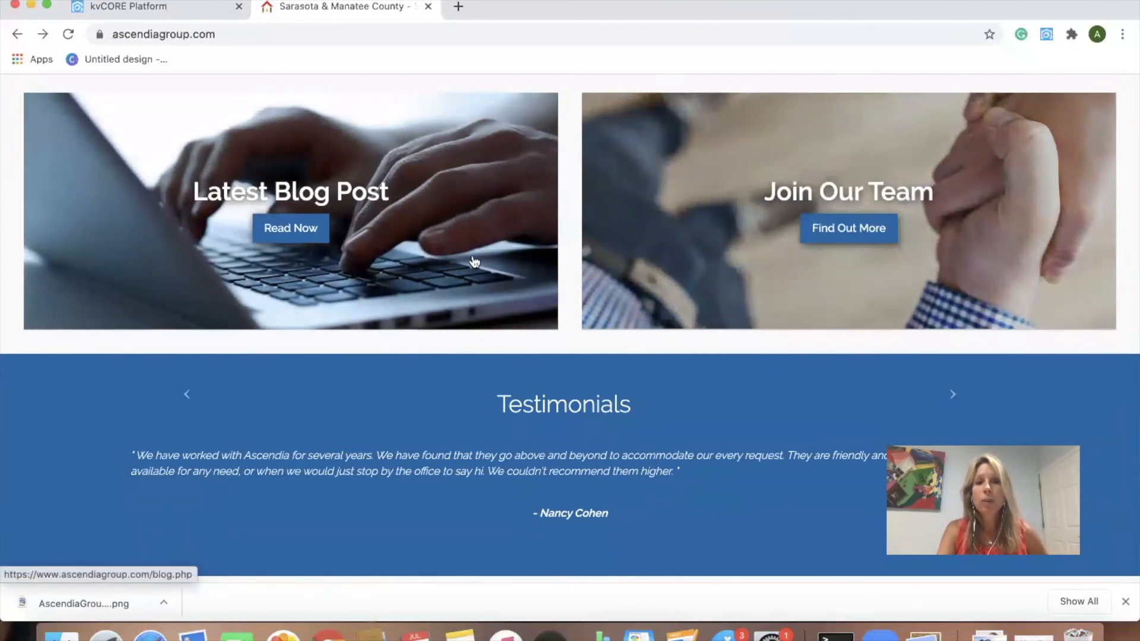
scroll(457, 264, up, 3)
scroll(457, 264, up, 15)
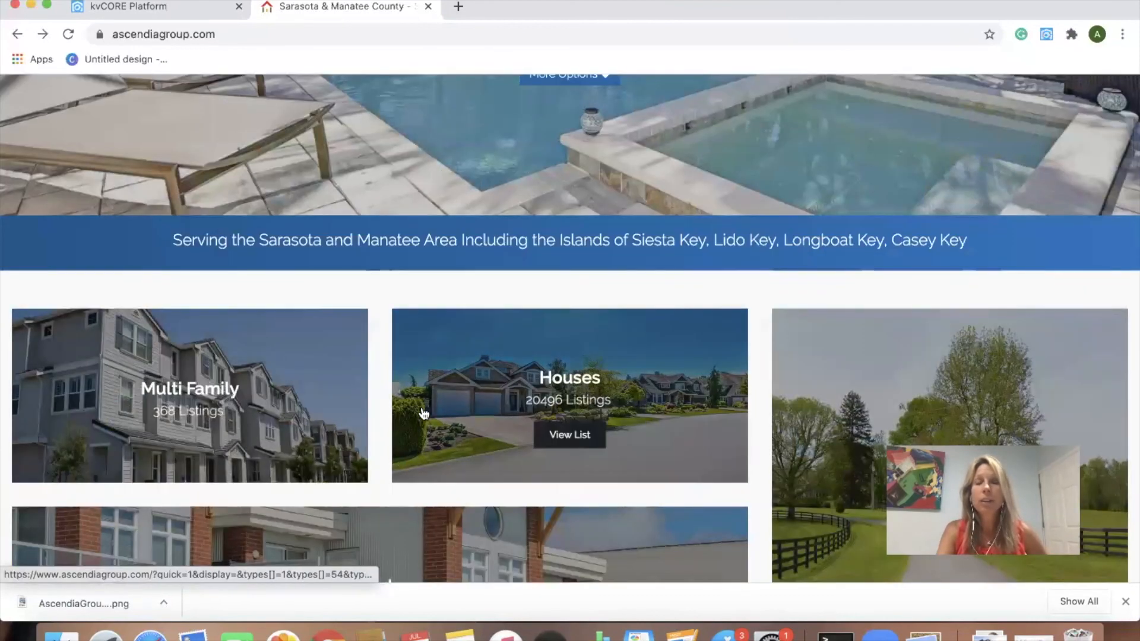
scroll(428, 414, up, 4)
scroll(652, 339, up, 7)
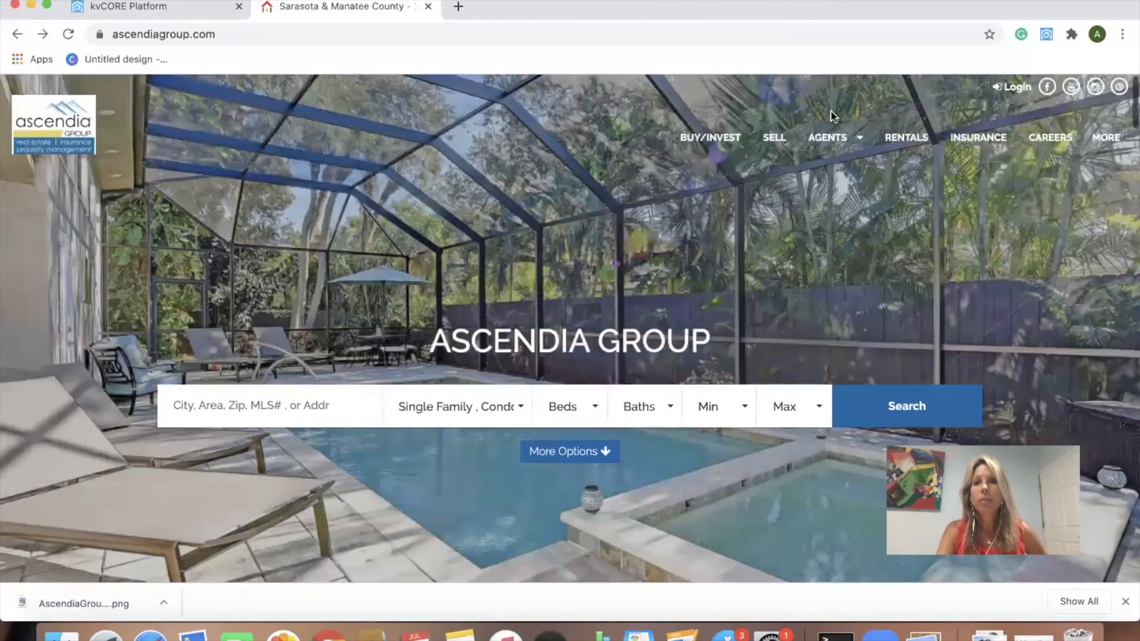
mouse_move(831, 140)
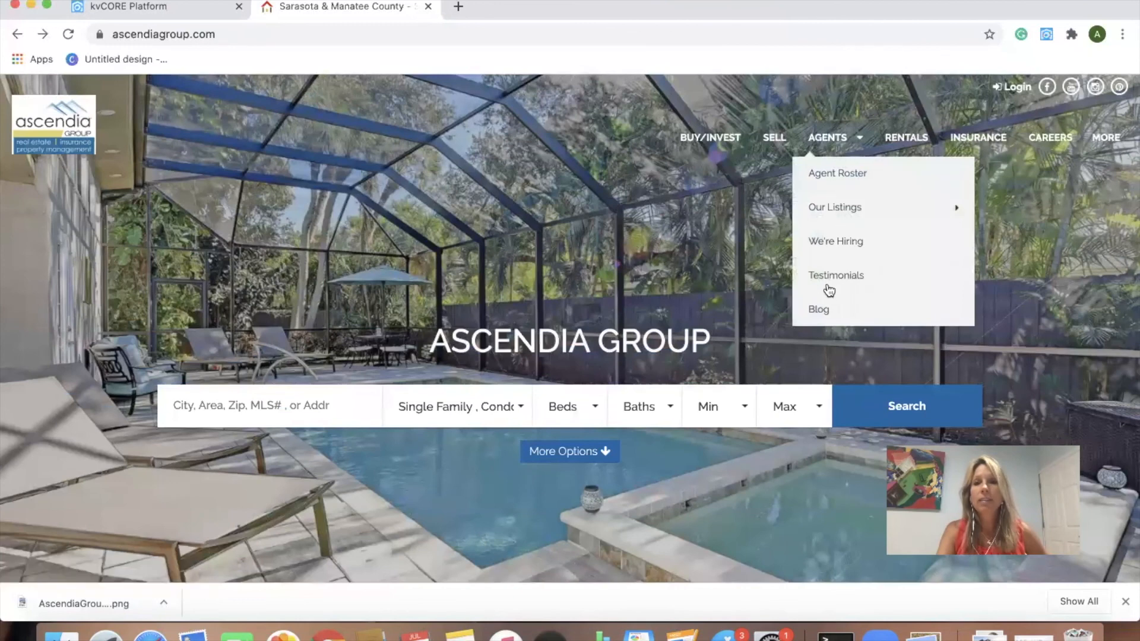